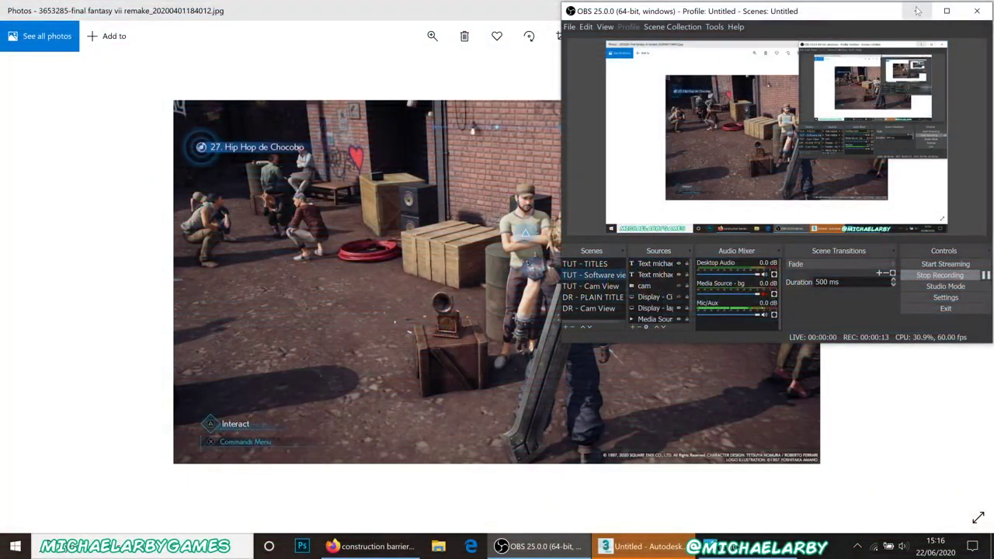
Minimize OBS and advance Photos to final-fantasy-7-lost-friends-cat-quest.jpg.
left_click(918, 11)
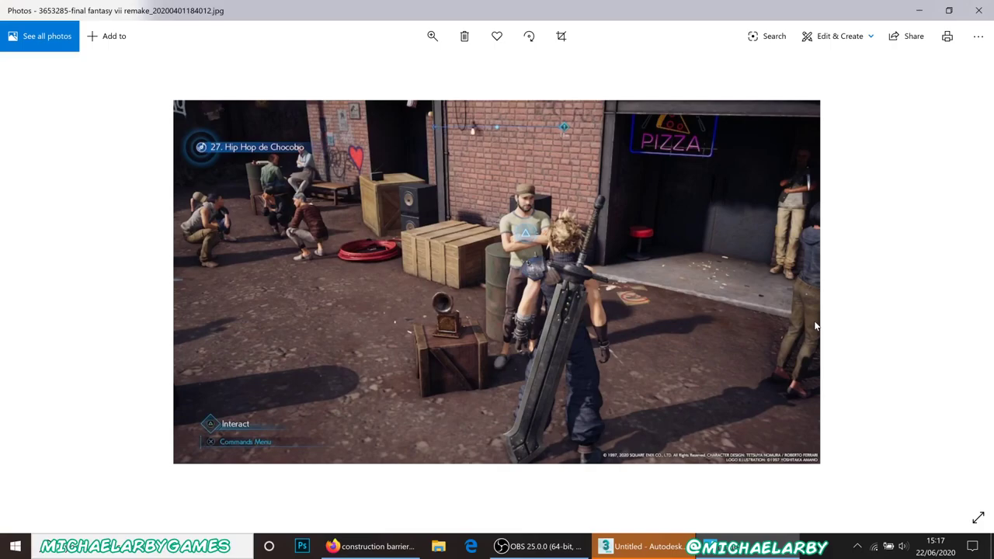
key("Right")
key("Right")
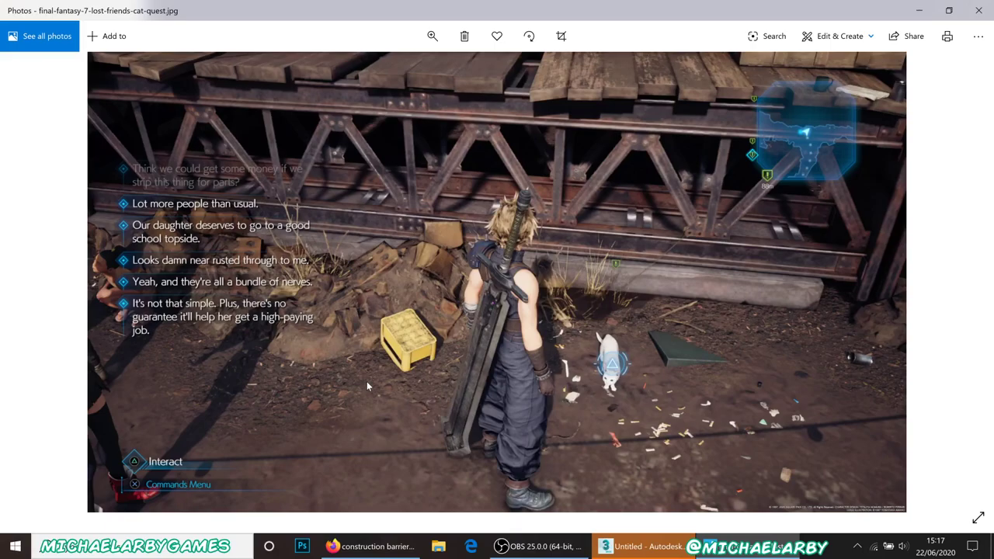
Step back and forth through the Photos images to land on ff7-remake-2.jpg.
key("Left")
key("Left")
key("Right")
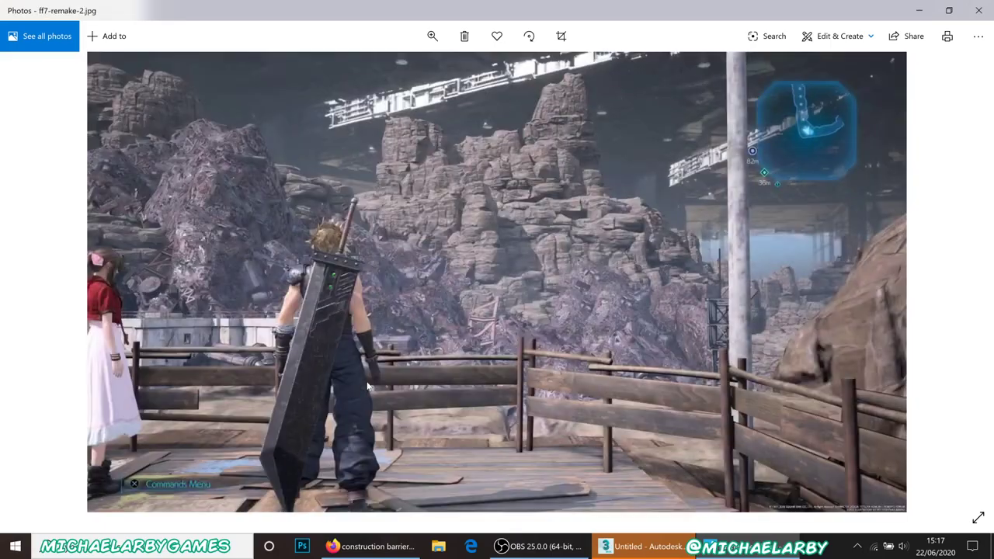
key("Left")
key("Right")
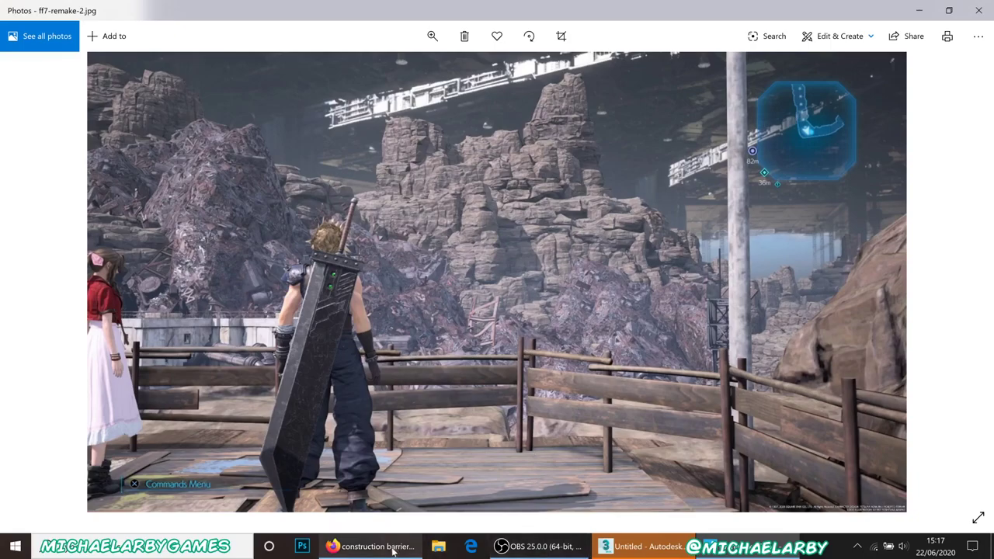
mouse_move(393, 552)
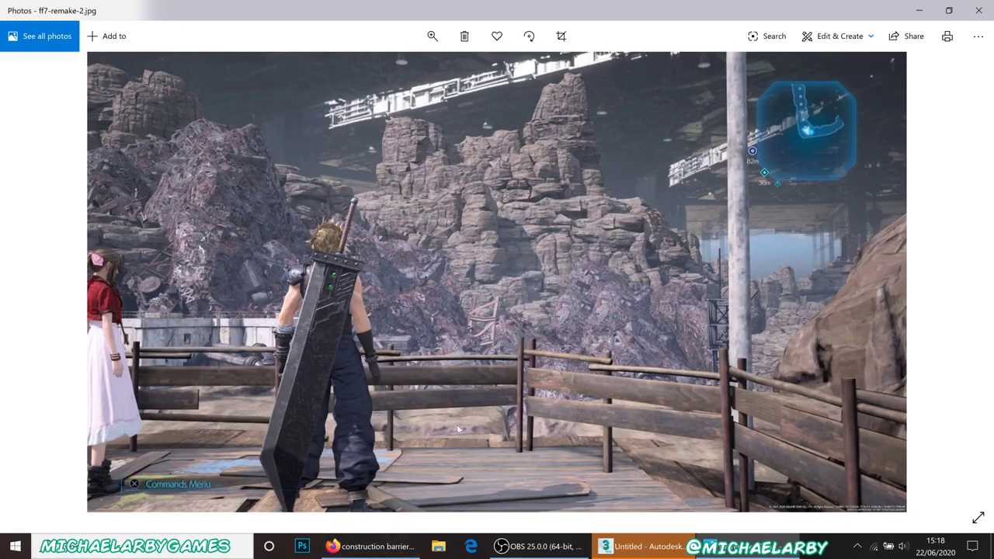
Browse the construction barrier image results in Firefox, then close the search tab.
left_click(373, 546)
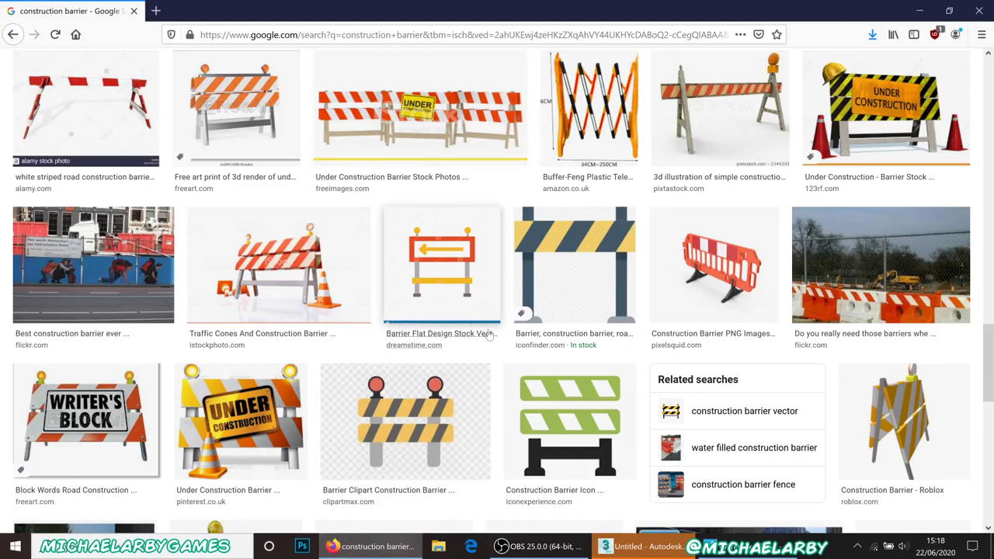
scroll(449, 319, "up", 2)
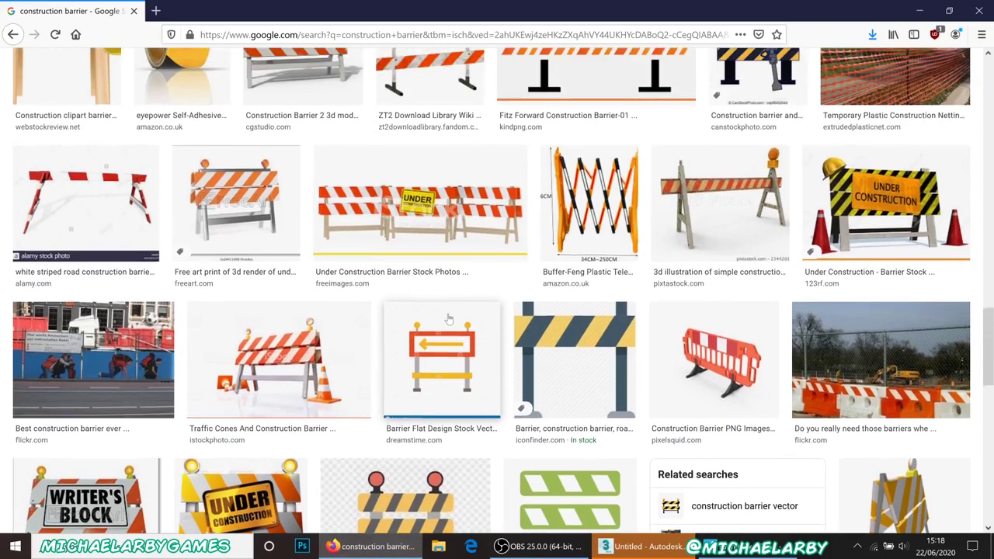
scroll(449, 319, "up", 1)
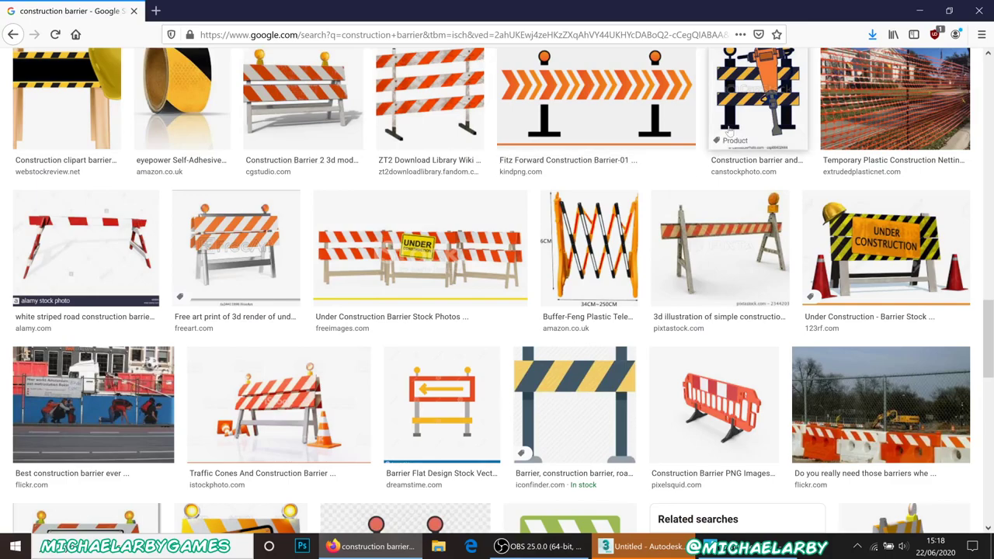
scroll(727, 129, "down", 1)
scroll(699, 136, "down", 3)
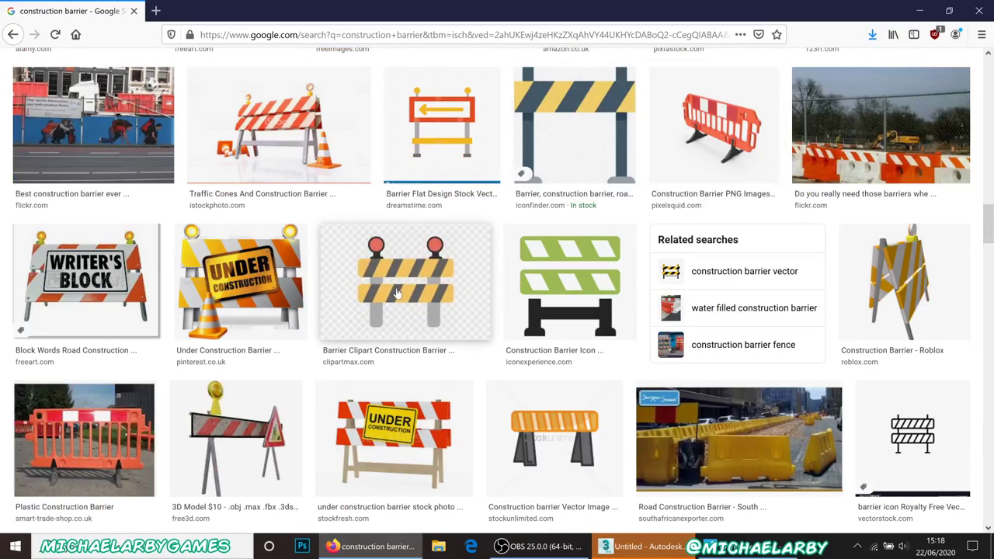
scroll(403, 289, "up", 3)
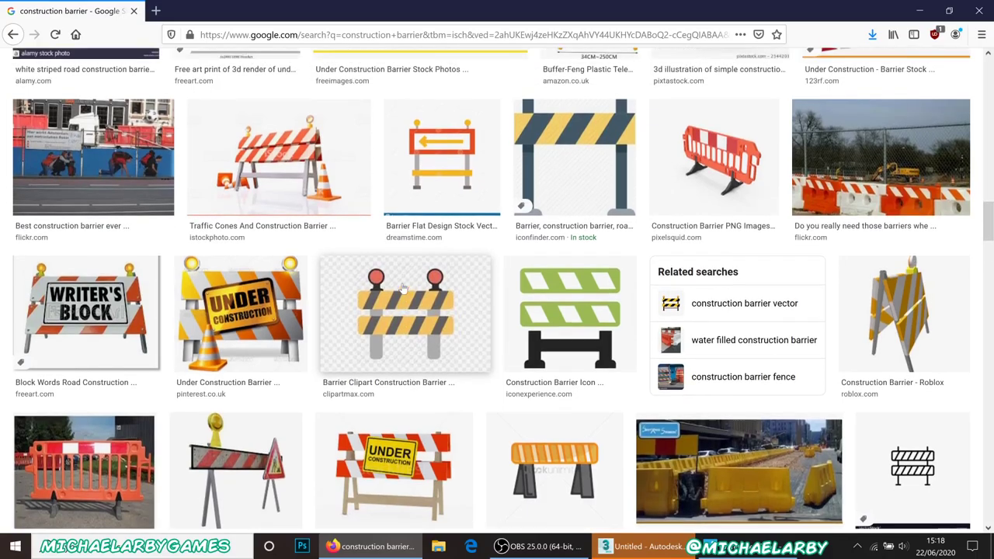
scroll(403, 288, "up", 1)
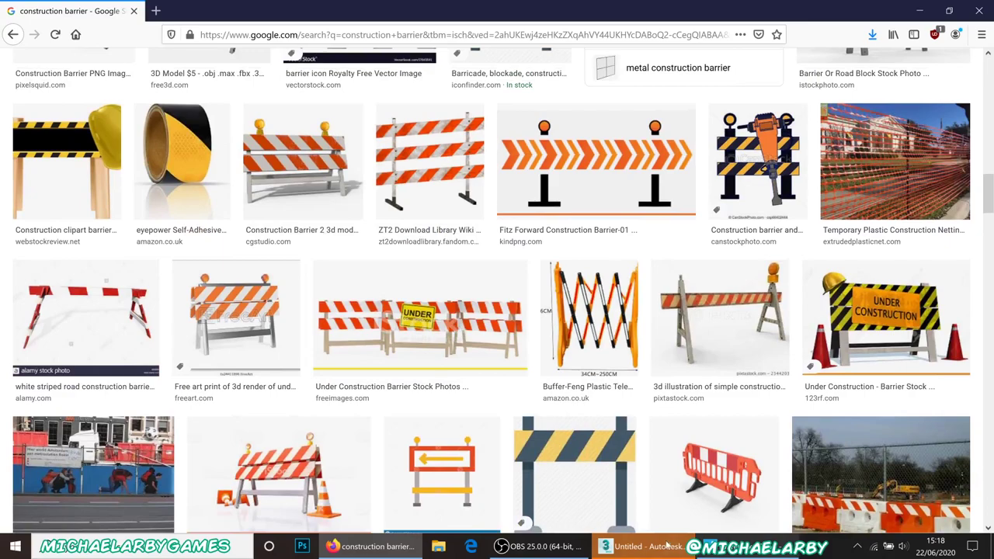
mouse_move(656, 547)
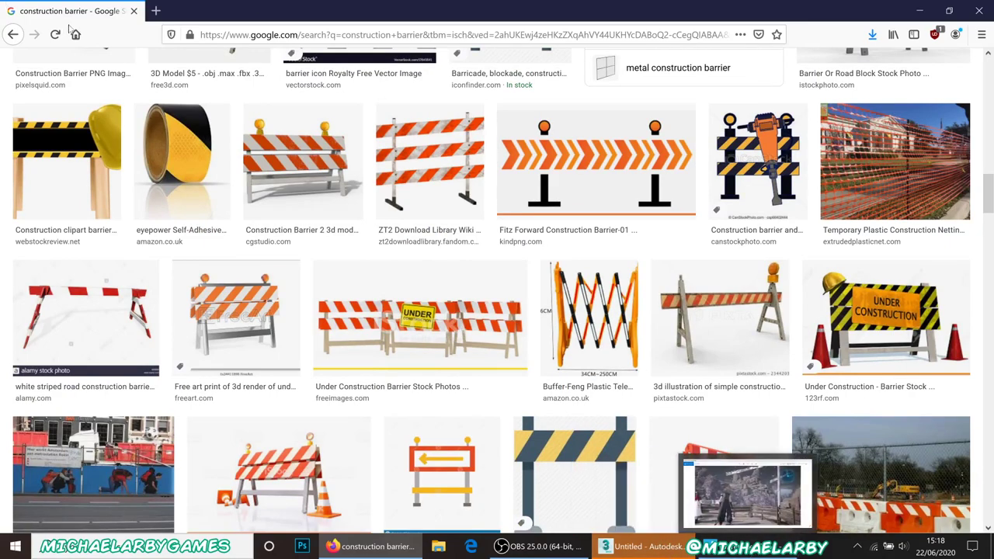
left_click(134, 12)
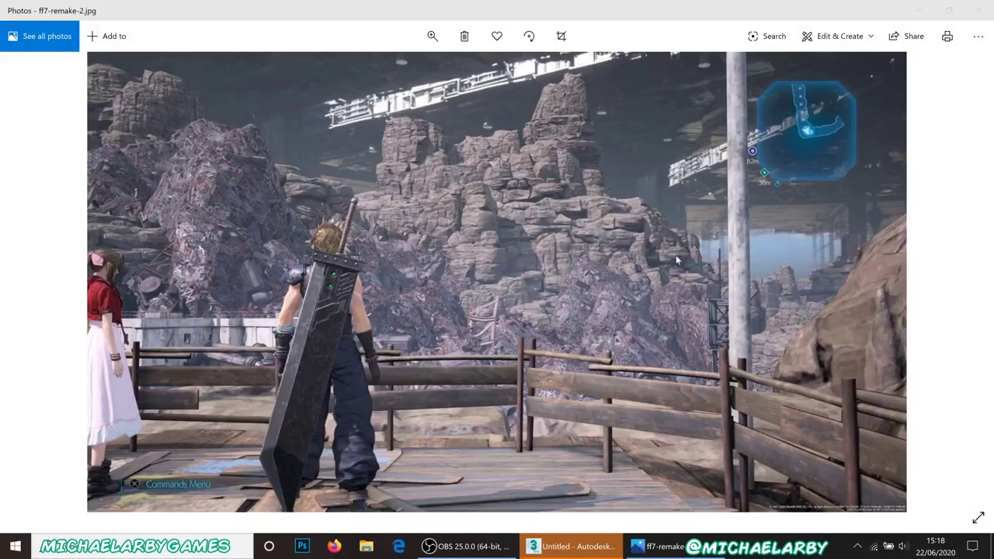
Close Photos and the Next Steps dialog, then drag the dividers to enlarge Perspective.
left_click(981, 10)
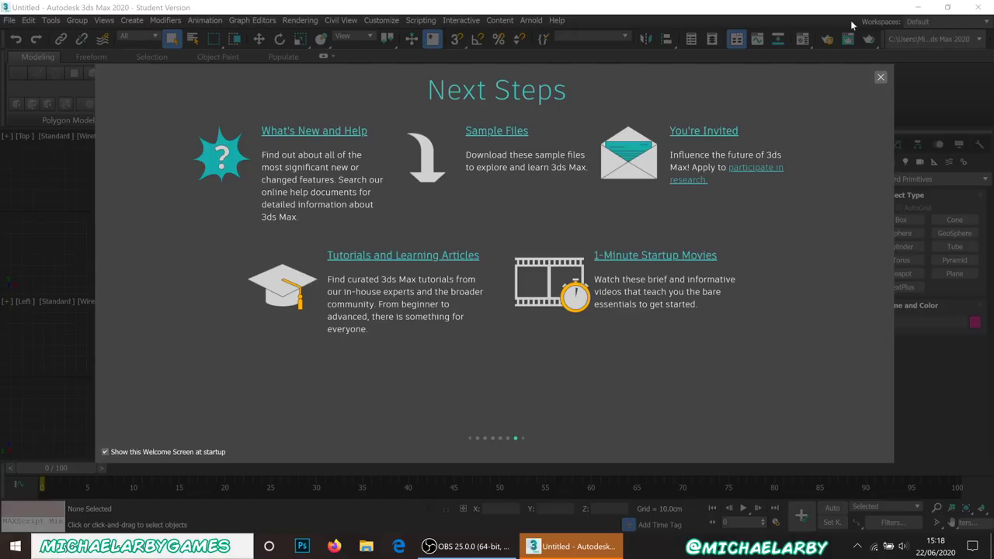
left_click(879, 75)
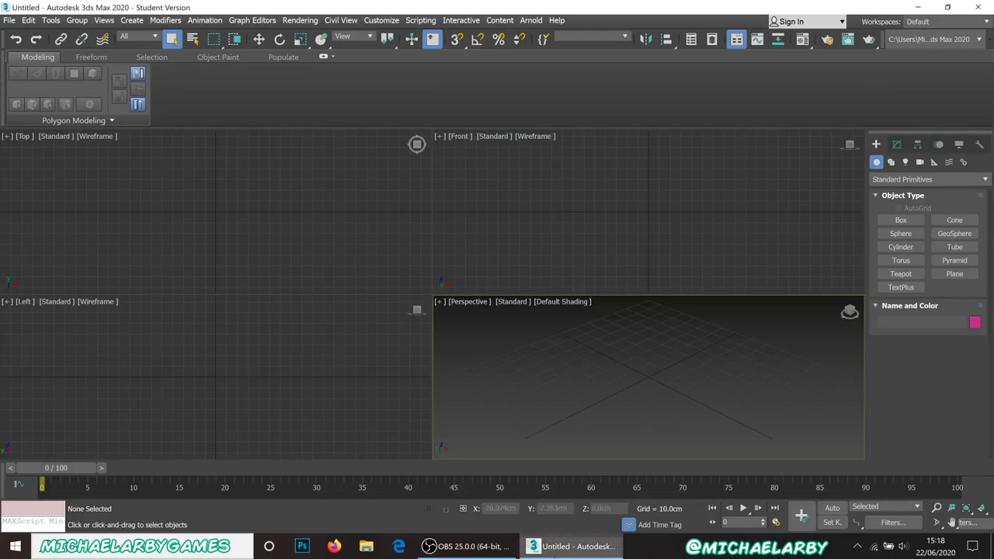
left_click(466, 546)
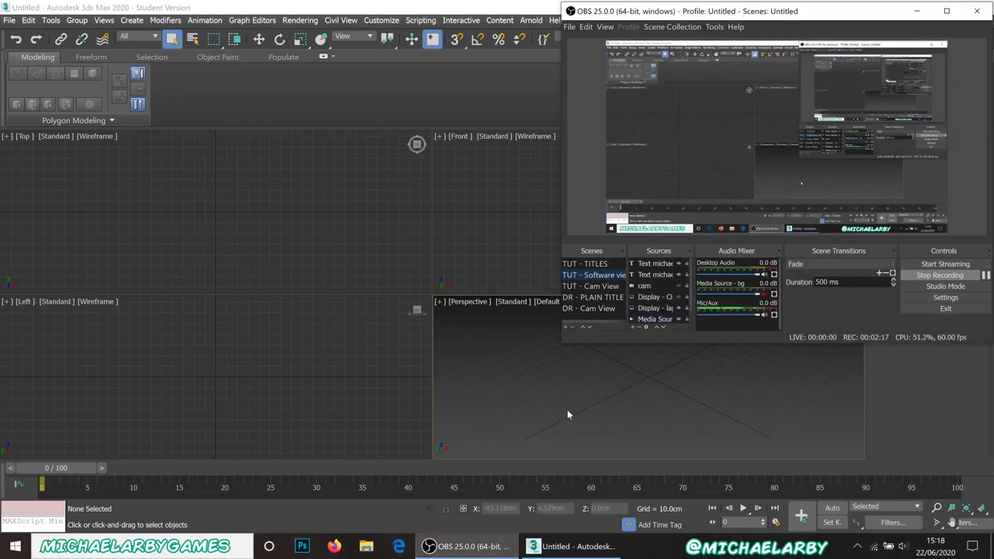
left_click(466, 546)
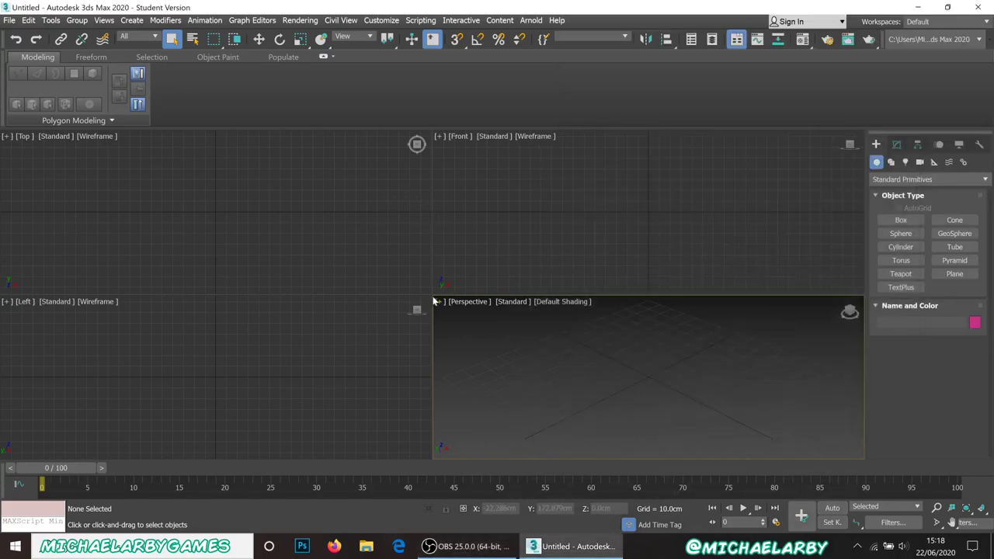
left_click_drag(435, 301, 238, 211)
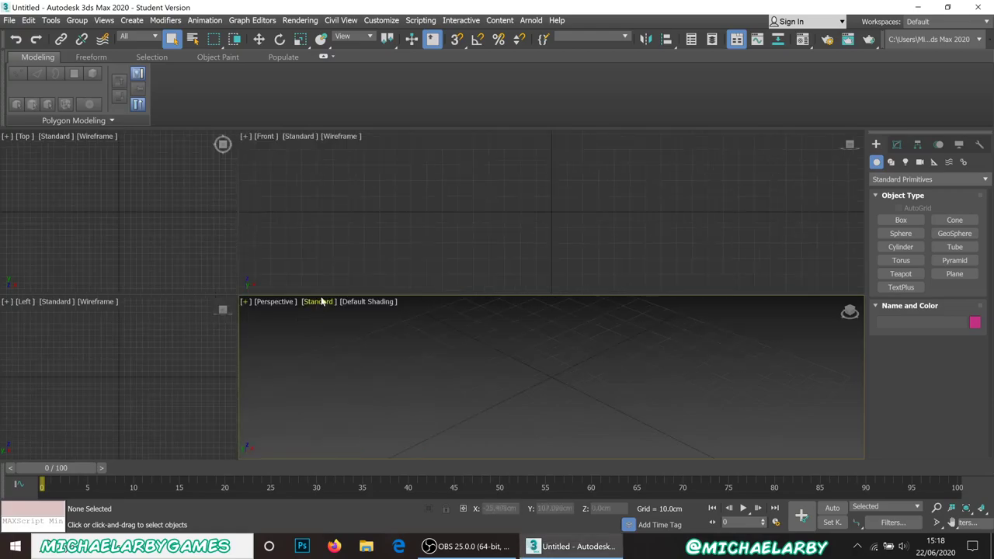
left_click_drag(333, 235, 333, 226)
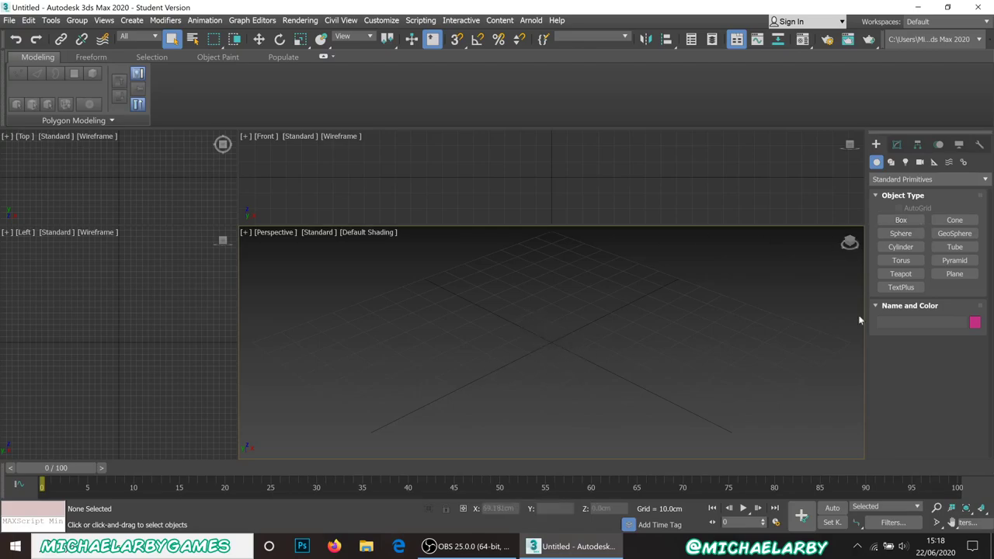
Drag out a 7.7cm-radius cylinder at the grid centre in the Perspective viewport.
left_click(901, 246)
left_click_drag(547, 341, 561, 347)
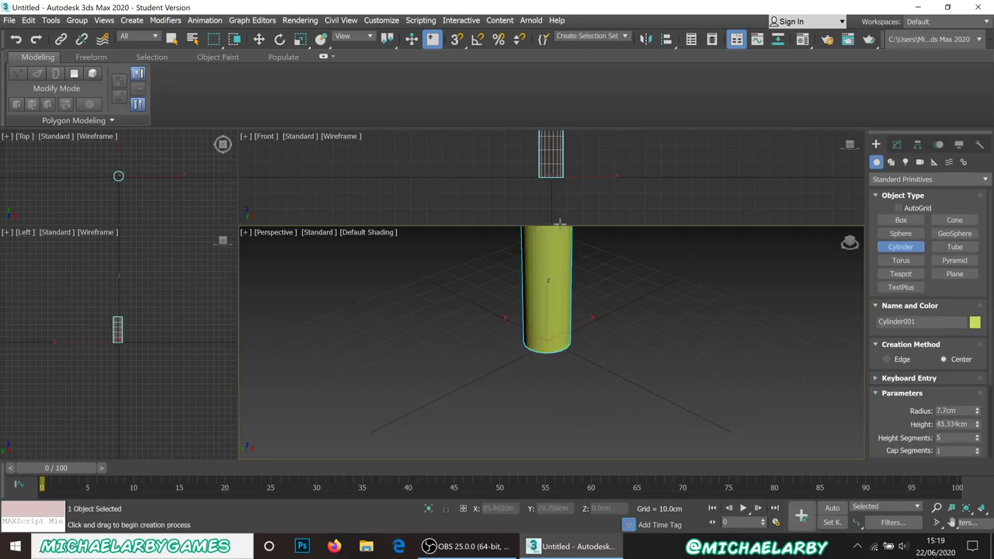
left_click(595, 310)
key("z")
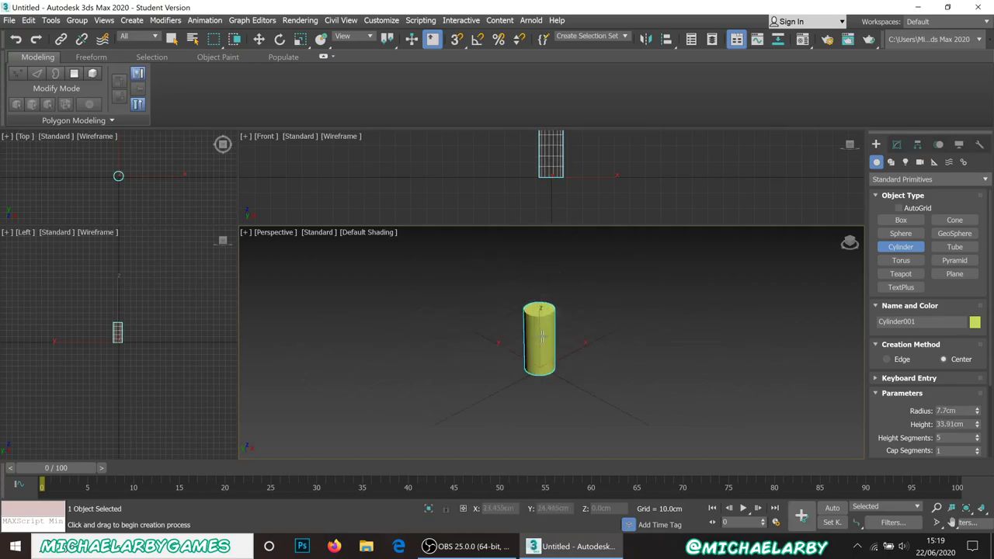
scroll(549, 332, "down", 5)
scroll(551, 342, "up", 6)
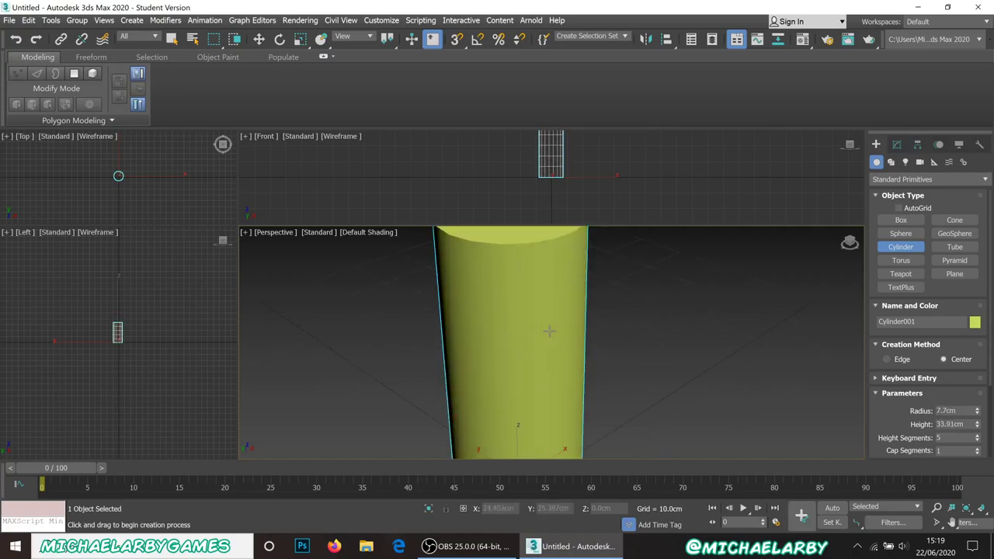
scroll(559, 357, "down", 6)
middle_click_drag(562, 365, 552, 424, "alt")
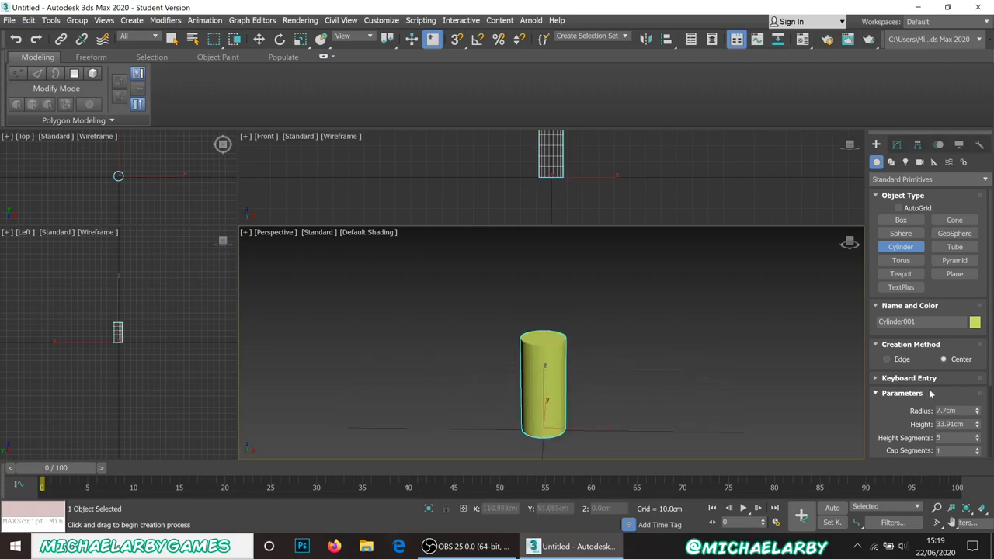
Set the cylinder's Height to 80cm and recentre the view on it.
left_click_drag(907, 409, 910, 308)
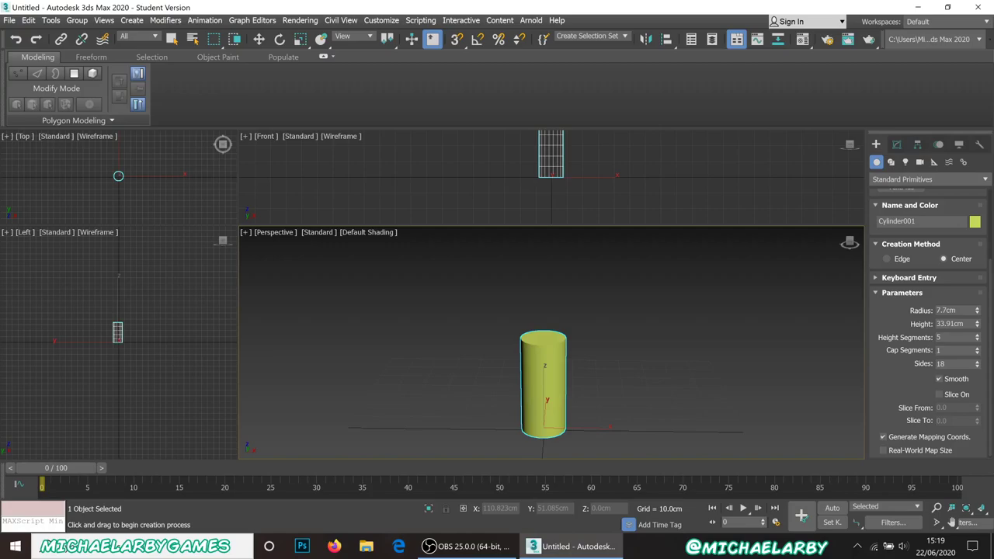
double_click(949, 324)
type("80cm")
key("Return")
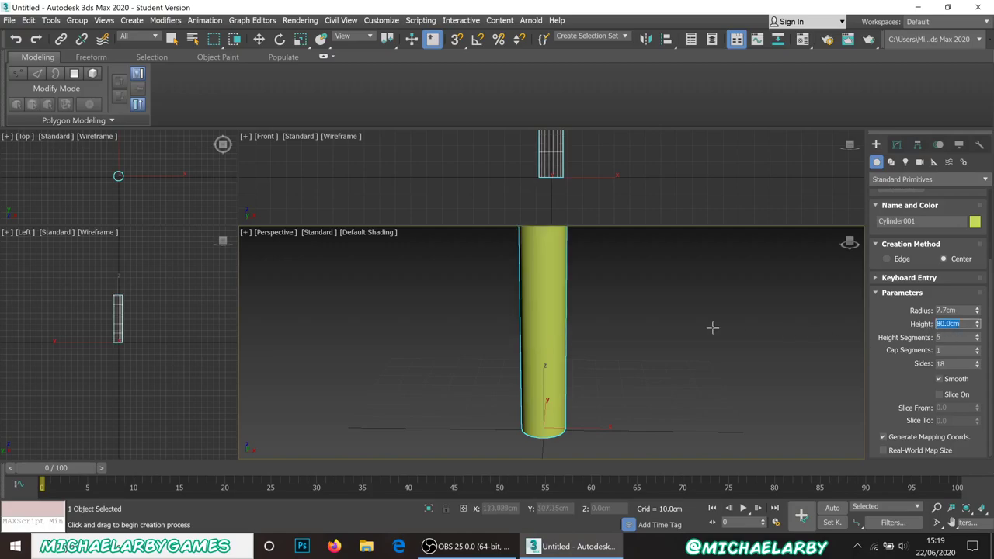
scroll(605, 338, "down", 2)
scroll(609, 327, "up", 2)
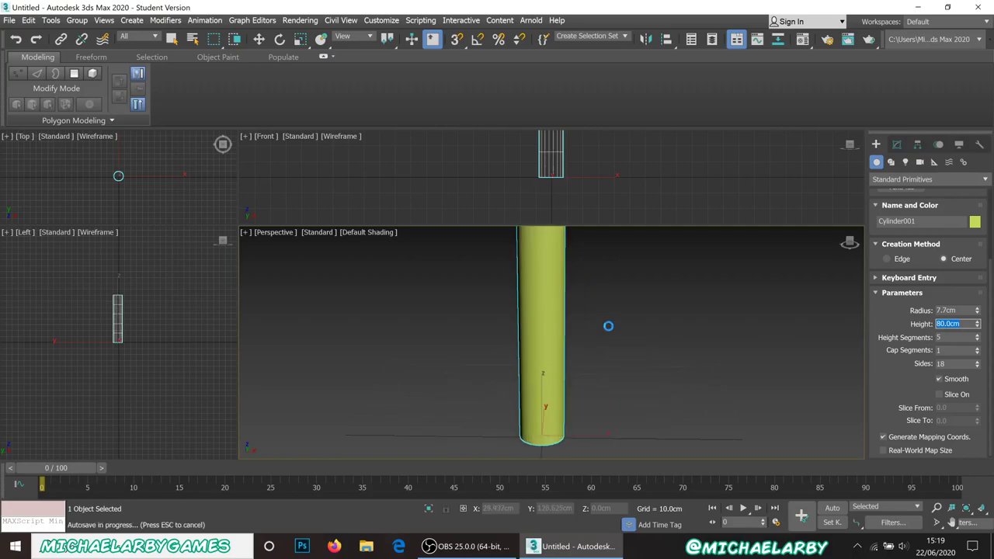
scroll(608, 327, "down", 2)
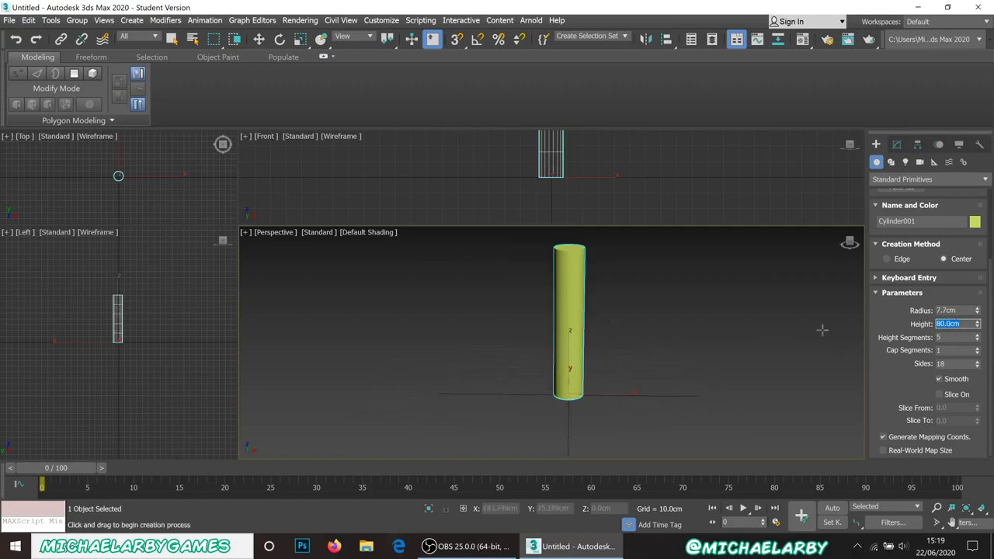
middle_click_drag(626, 319, 595, 346)
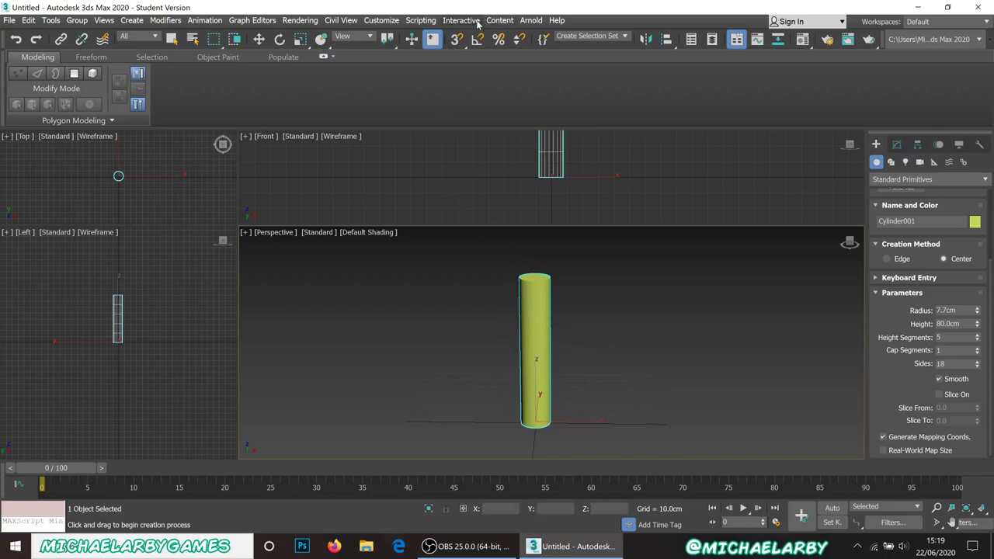
Set the System Unit to Centimeters in Units Setup and confirm both dialogs.
left_click(382, 21)
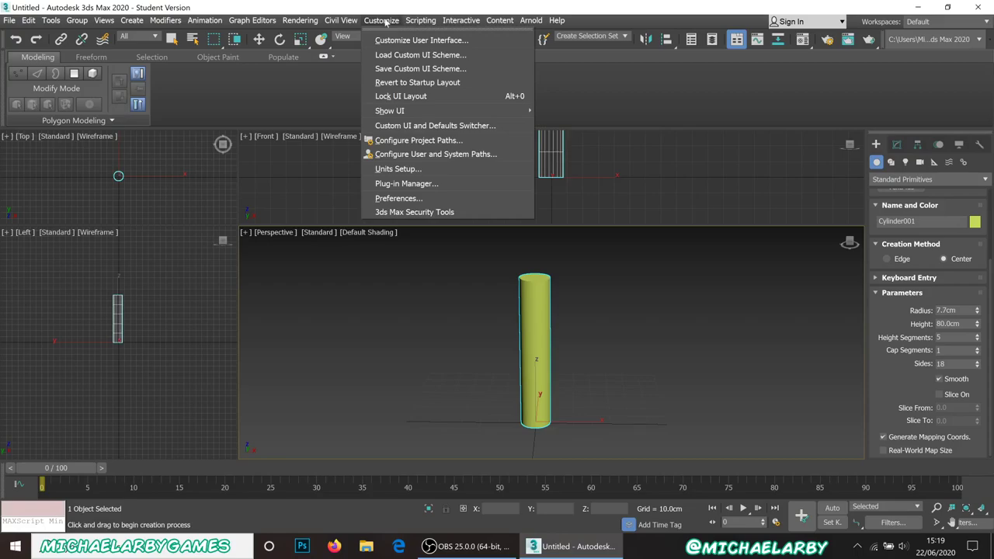
left_click(407, 172)
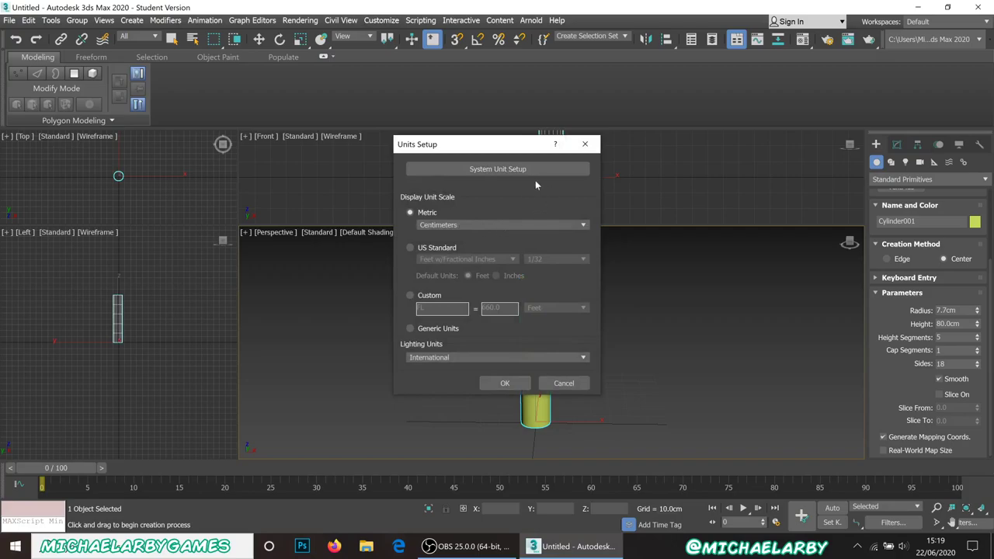
left_click(489, 172)
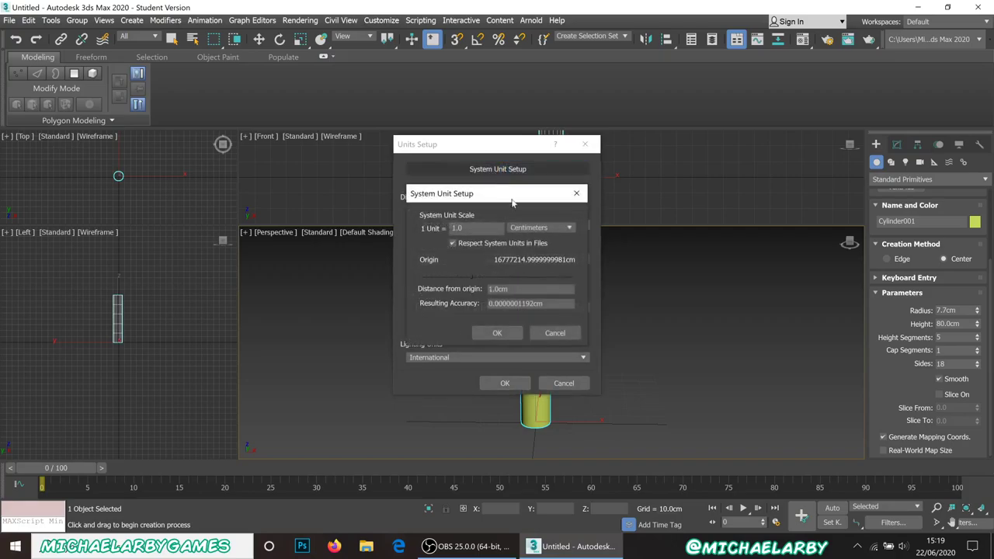
left_click(548, 228)
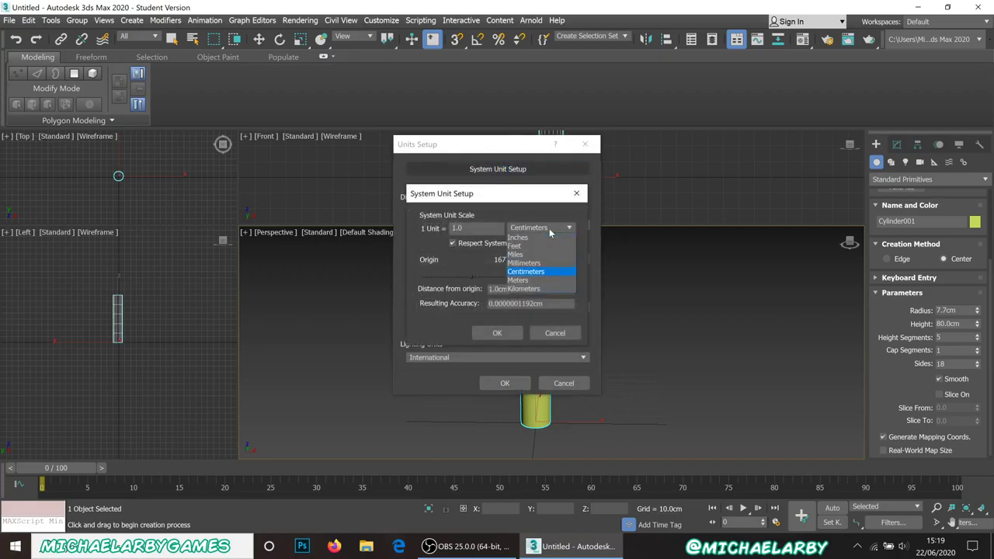
left_click(536, 273)
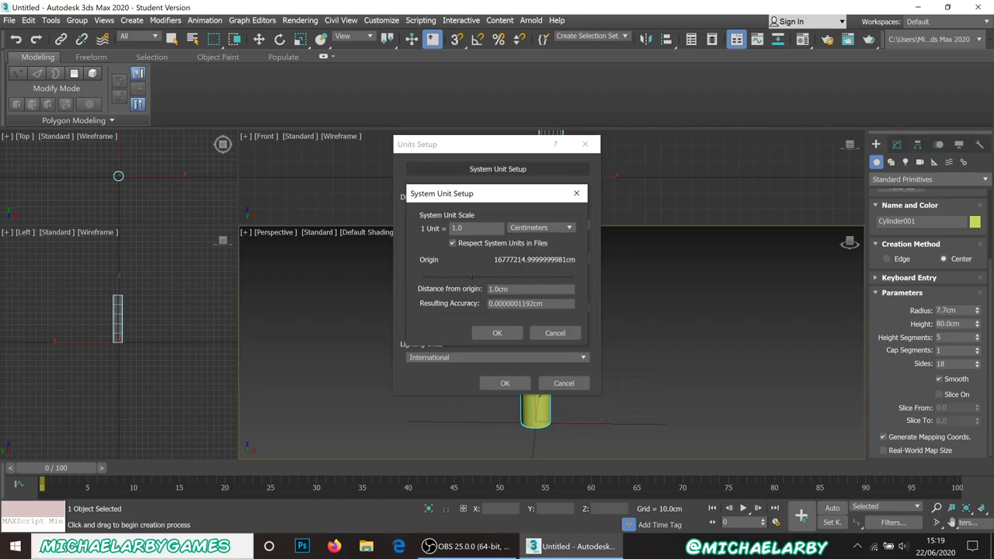
left_click(501, 334)
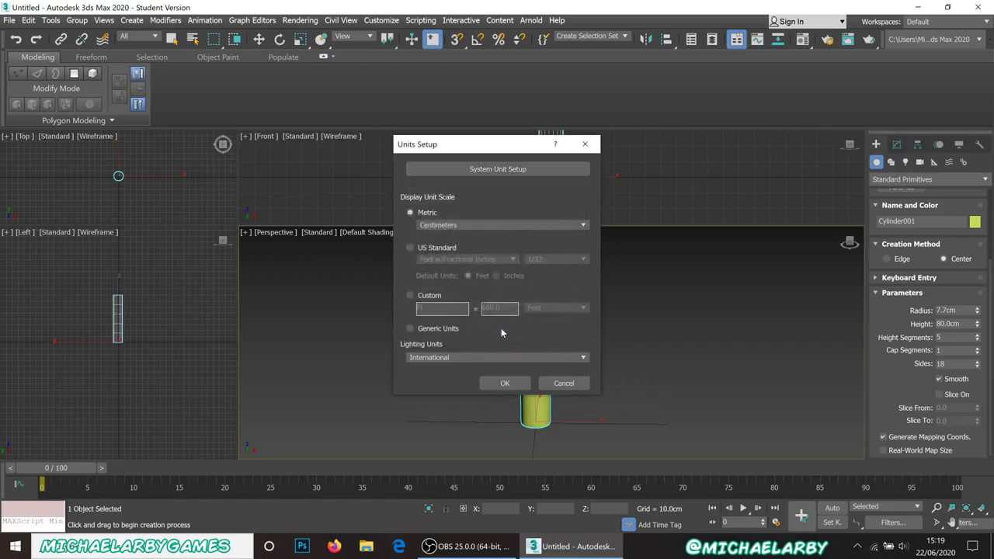
left_click(502, 383)
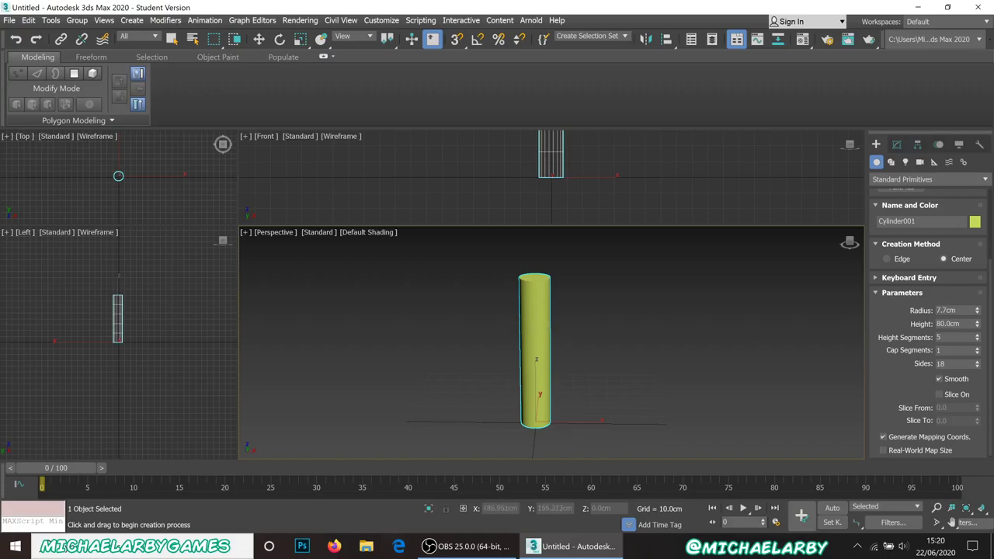
Change the cylinder's radius to 3.5cm.
left_click(949, 310)
key("Return")
scroll(504, 297, "up", 3)
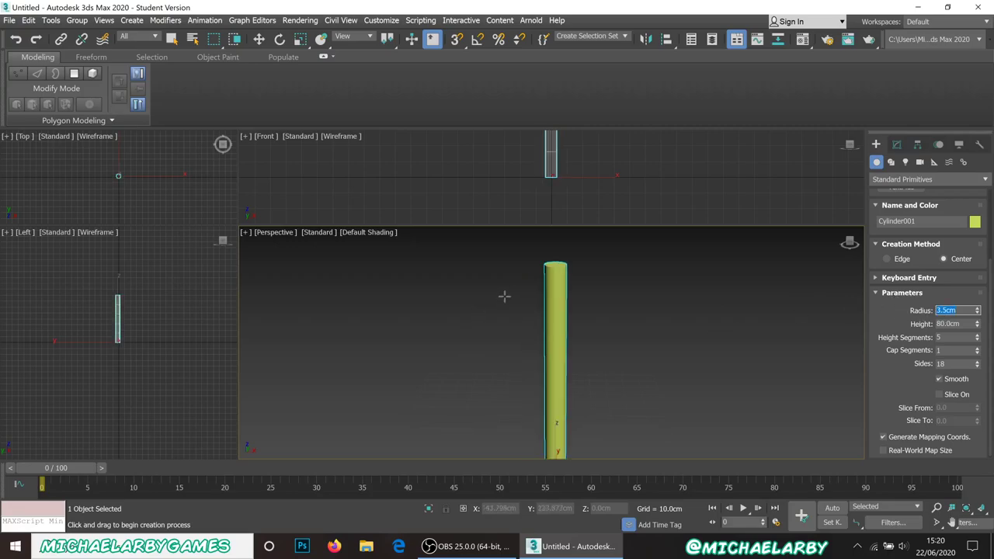
middle_click_drag(579, 286, 566, 327, "alt")
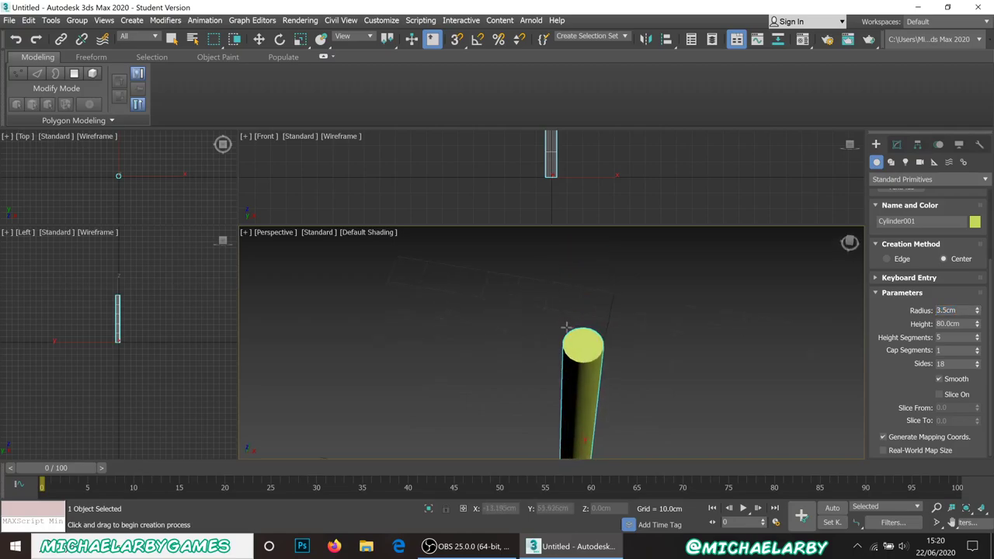
scroll(641, 408, "up", 5)
scroll(653, 322, "down", 3)
left_click(672, 378)
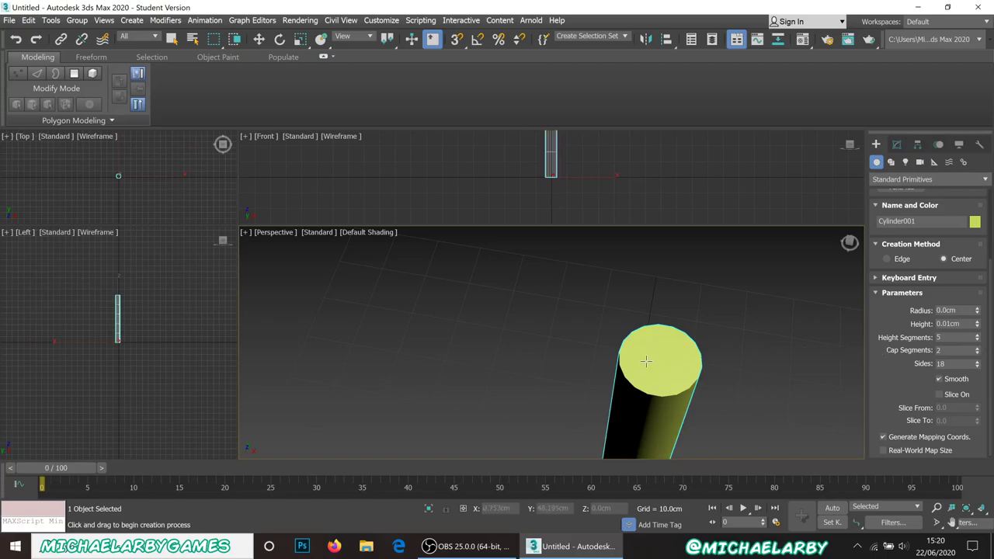
Turn on Edged Faces with F4 to show the cylinder's edges.
key("F4")
scroll(670, 368, "up", 2)
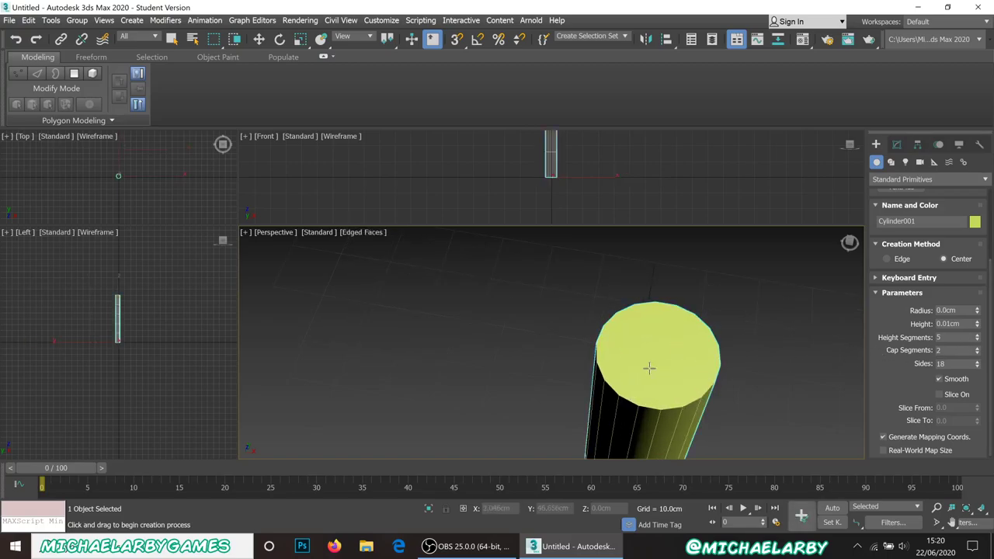
scroll(648, 366, "down", 1)
scroll(668, 364, "up", 2)
scroll(695, 359, "down", 1)
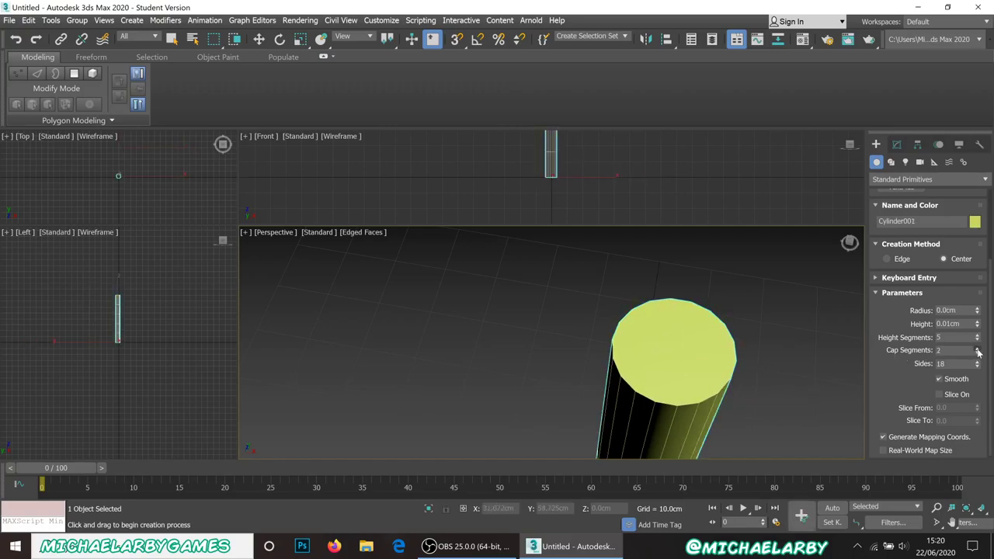
scroll(531, 337, "down", 5)
middle_click_drag(536, 337, 537, 294, "alt")
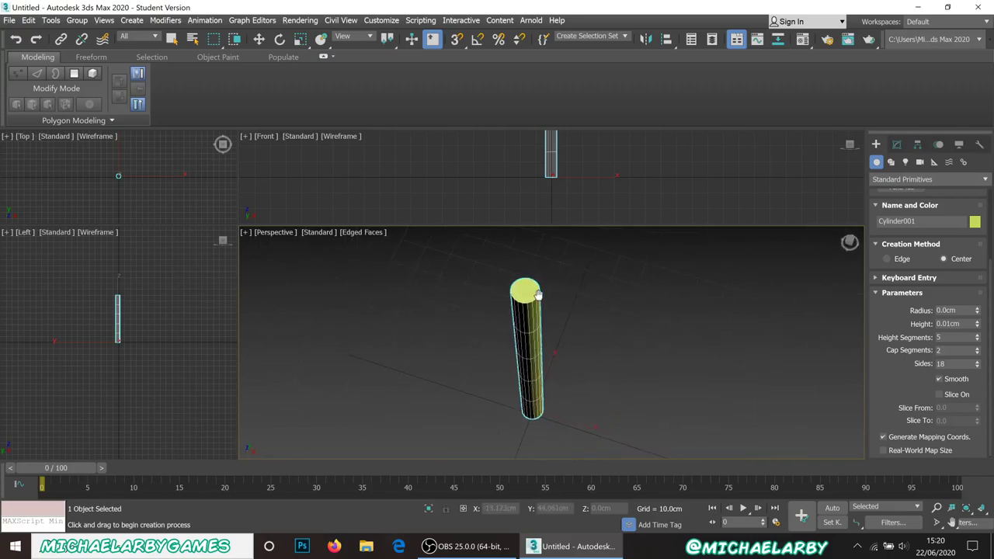
scroll(537, 293, "up", 2)
scroll(530, 303, "down", 1)
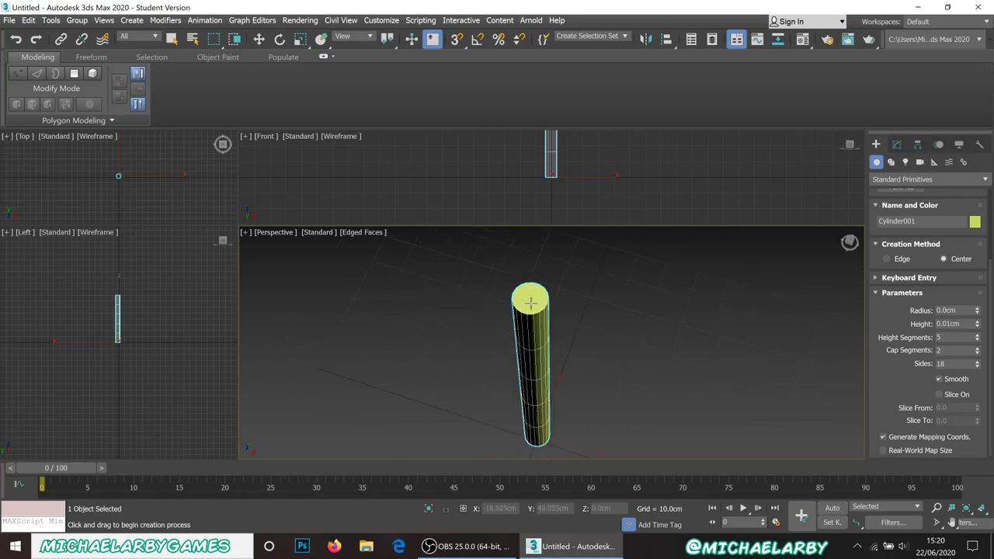
scroll(530, 303, "up", 2)
scroll(537, 312, "down", 1)
scroll(544, 317, "up", 3)
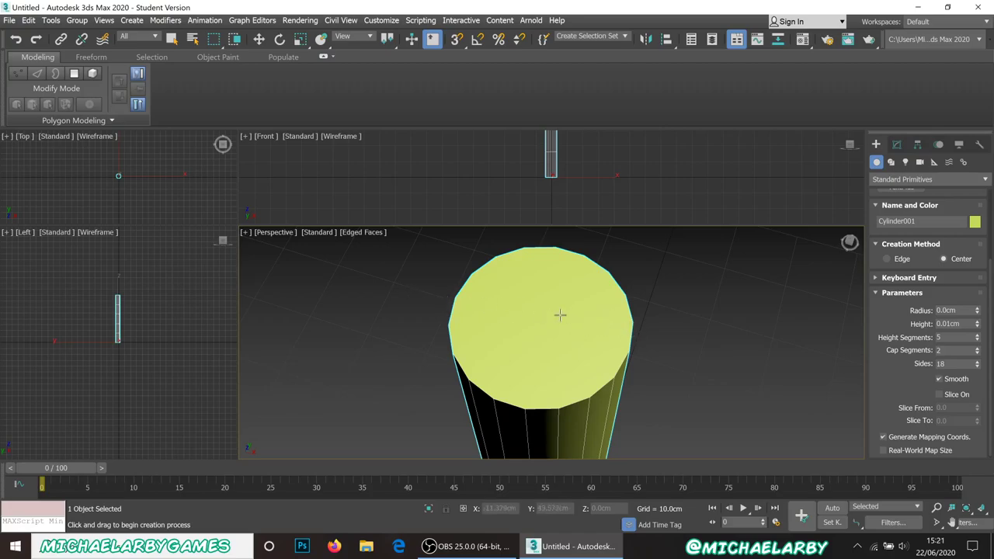
scroll(579, 328, "down", 3)
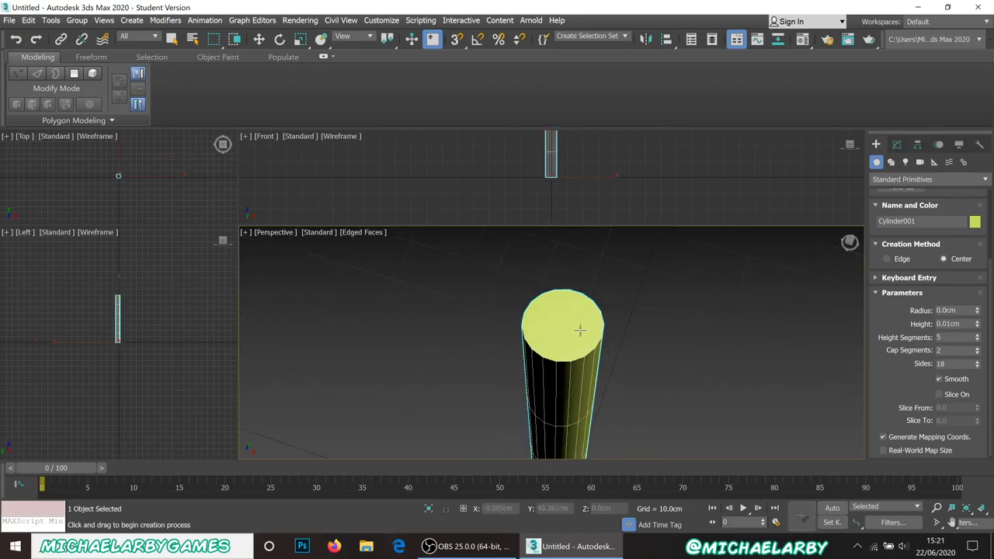
scroll(579, 330, "up", 3)
Give the cylinder 2 cap segments and 2 height segments in the Modify panel.
right_click(663, 375)
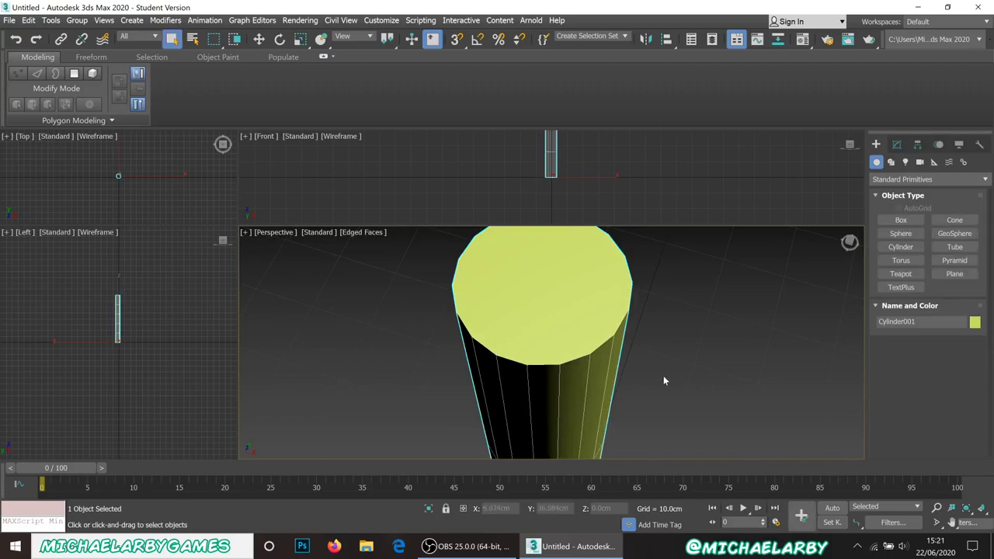
left_click(897, 146)
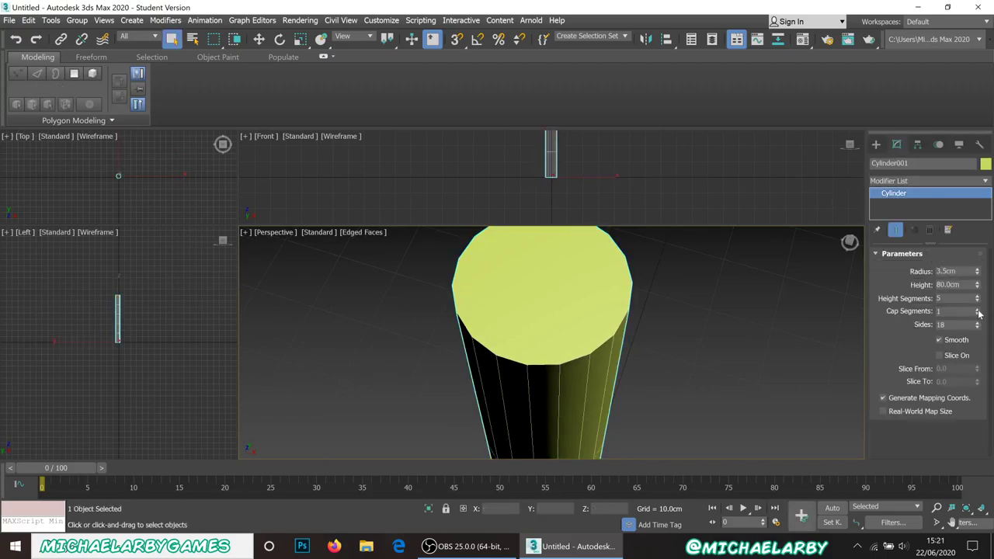
left_click(978, 312)
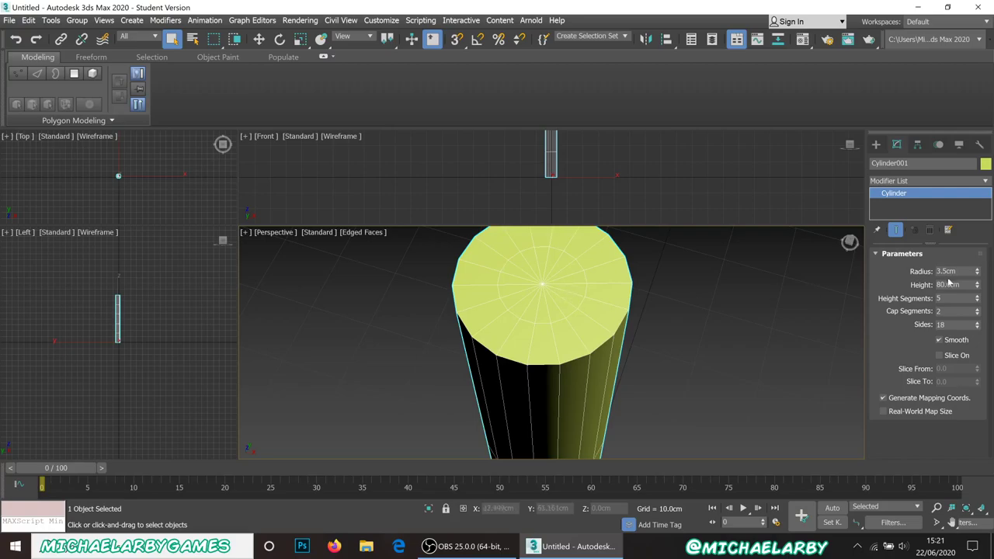
scroll(531, 324, "up", 5)
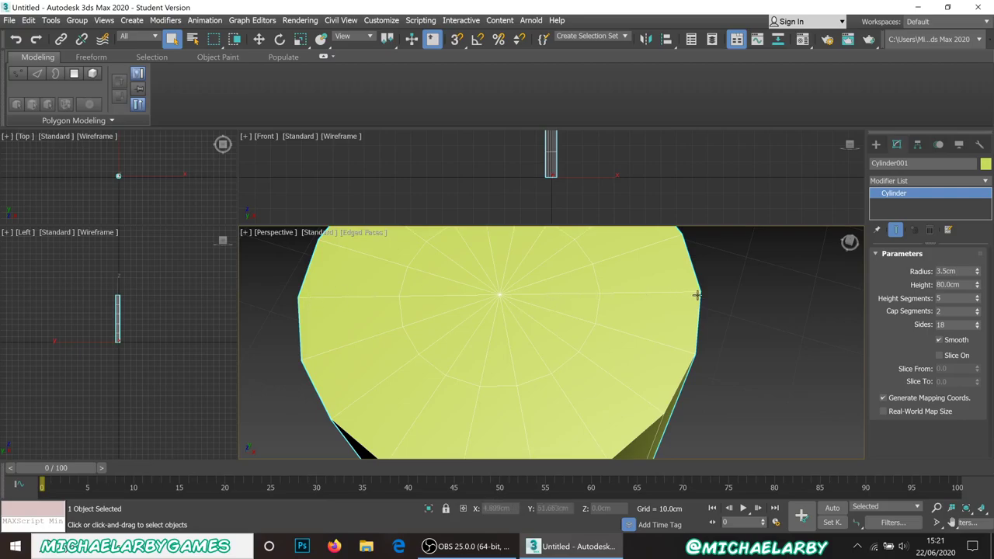
scroll(685, 297, "down", 3)
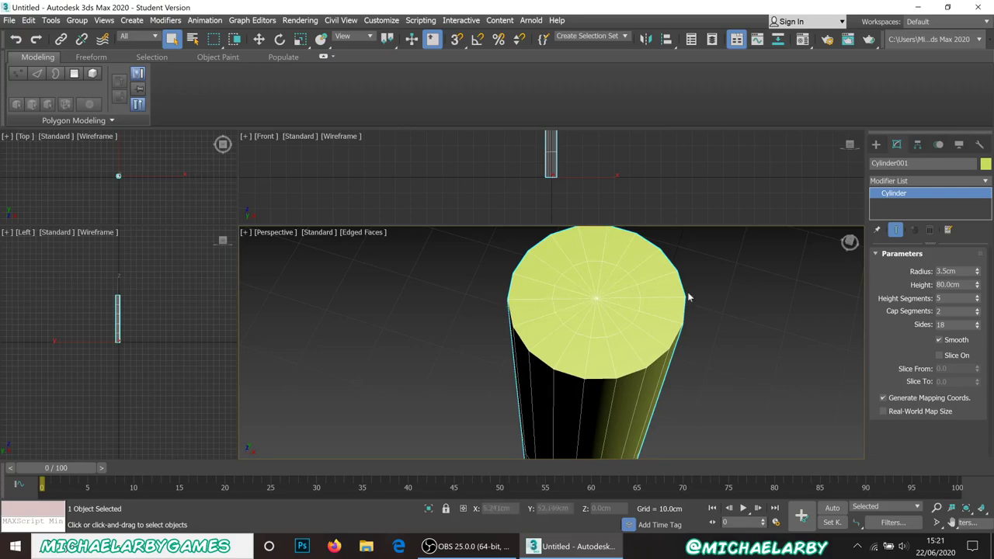
scroll(501, 313, "down", 4)
middle_click_drag(504, 351, 465, 310, "alt")
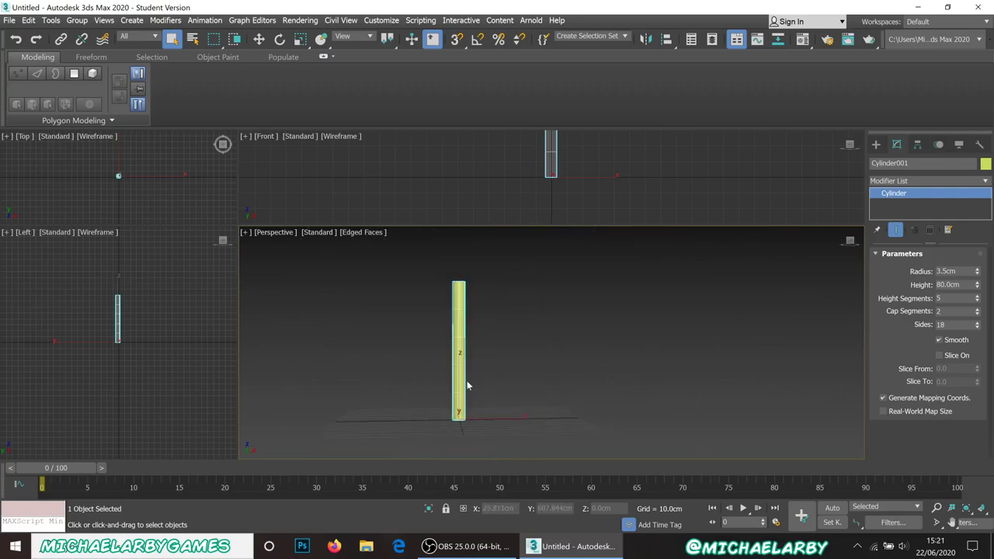
scroll(457, 296, "up", 2)
scroll(457, 296, "down", 1)
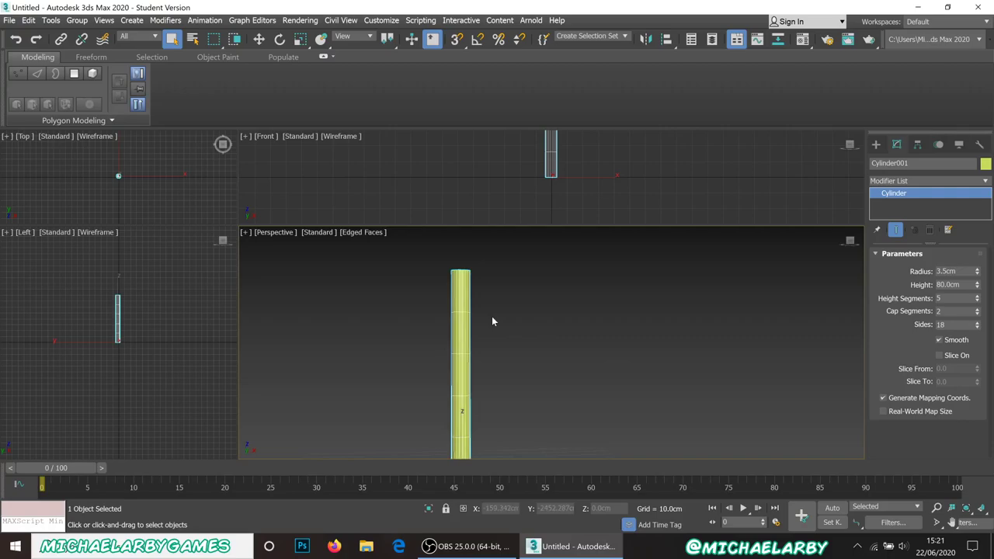
middle_click_drag(490, 364, 507, 328)
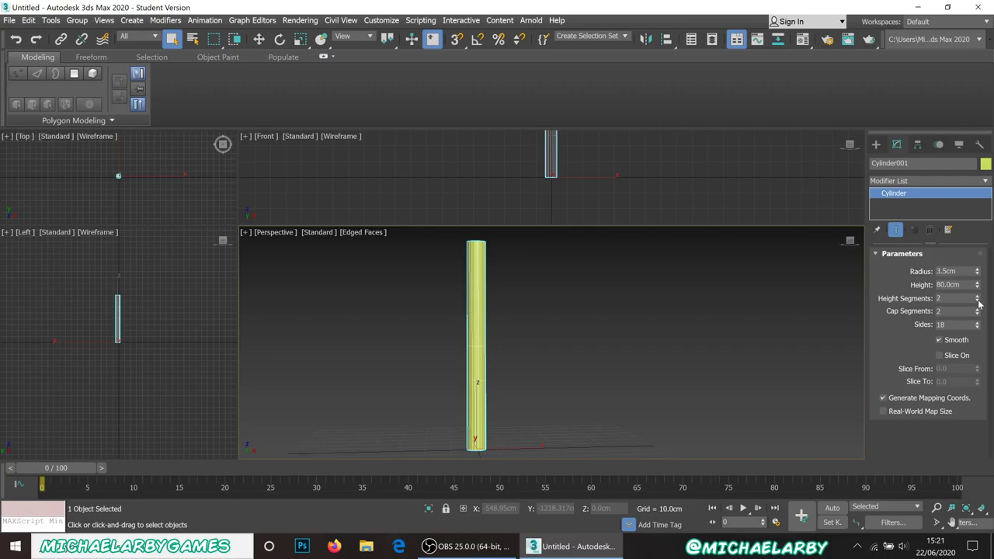
Convert the cylinder to an Editable Poly and enter Vertex mode.
right_click(576, 314)
mouse_move(626, 449)
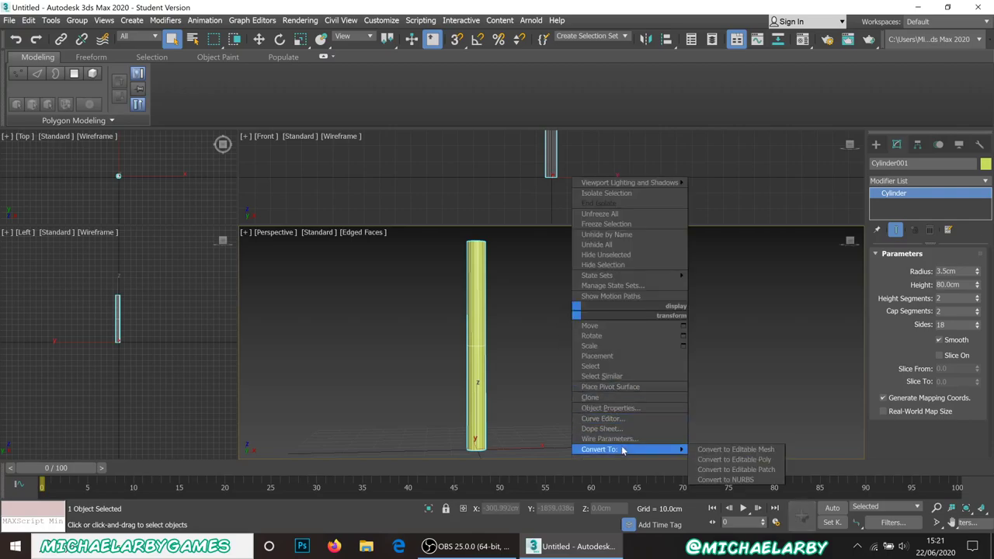
left_click(738, 459)
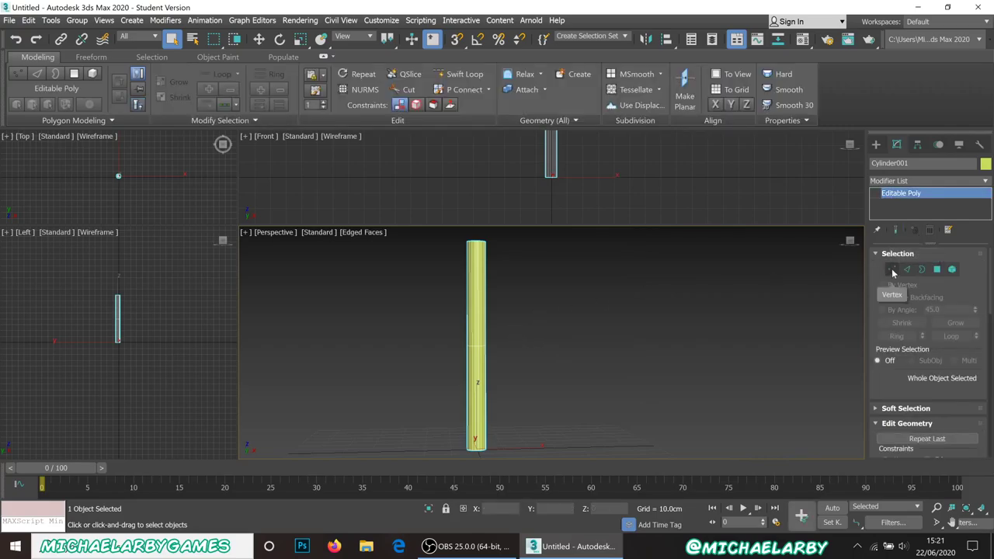
left_click(892, 269)
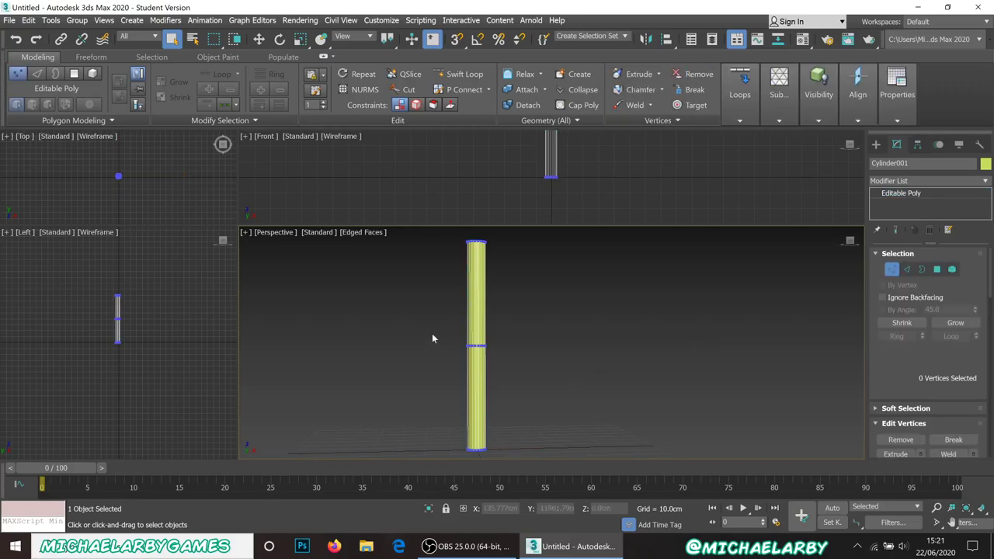
Select the middle vertex ring and move it down to about 3.5cm height.
left_click_drag(414, 327, 512, 377)
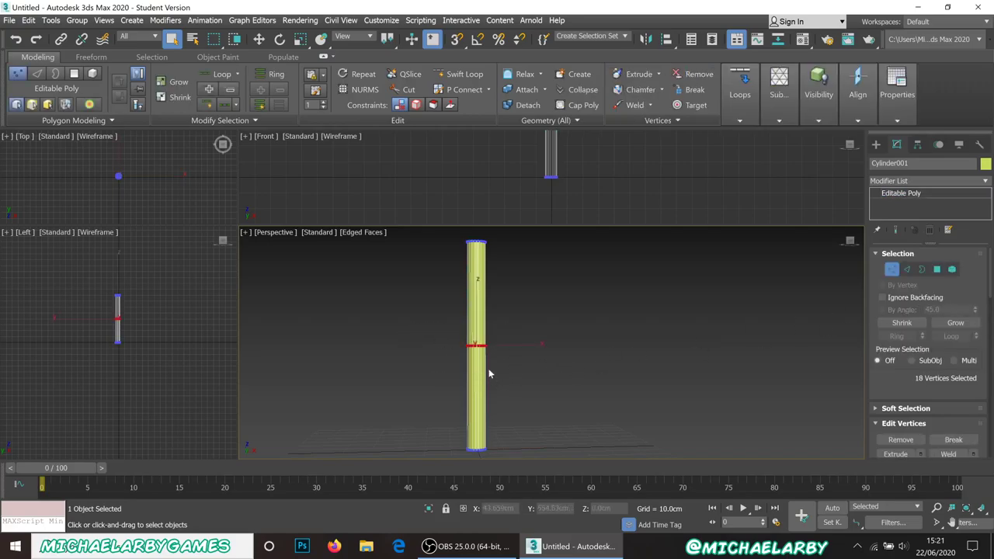
scroll(478, 370, "up", 2)
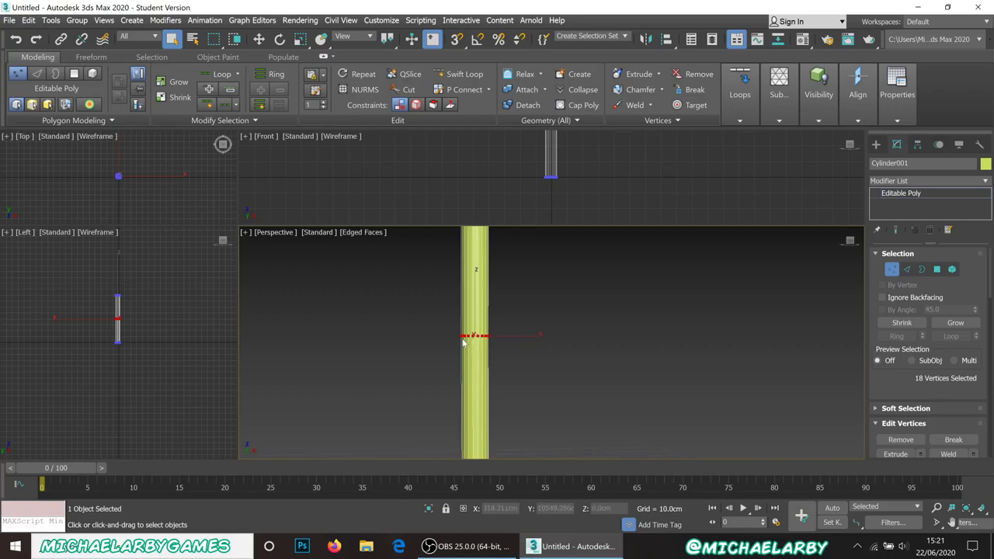
scroll(463, 343, "down", 2)
left_click(261, 41)
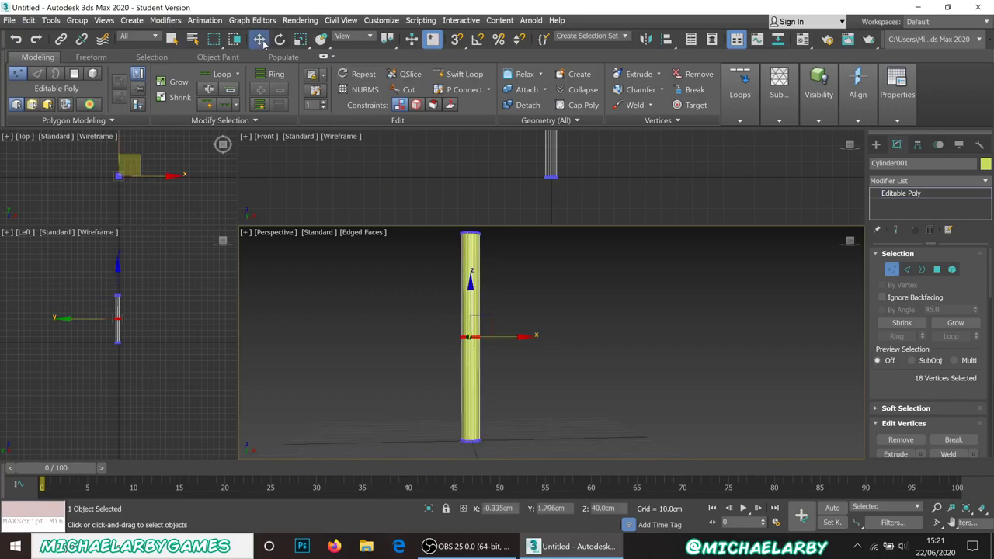
left_click_drag(470, 305, 468, 431)
scroll(488, 362, "down", 1)
scroll(504, 406, "up", 2)
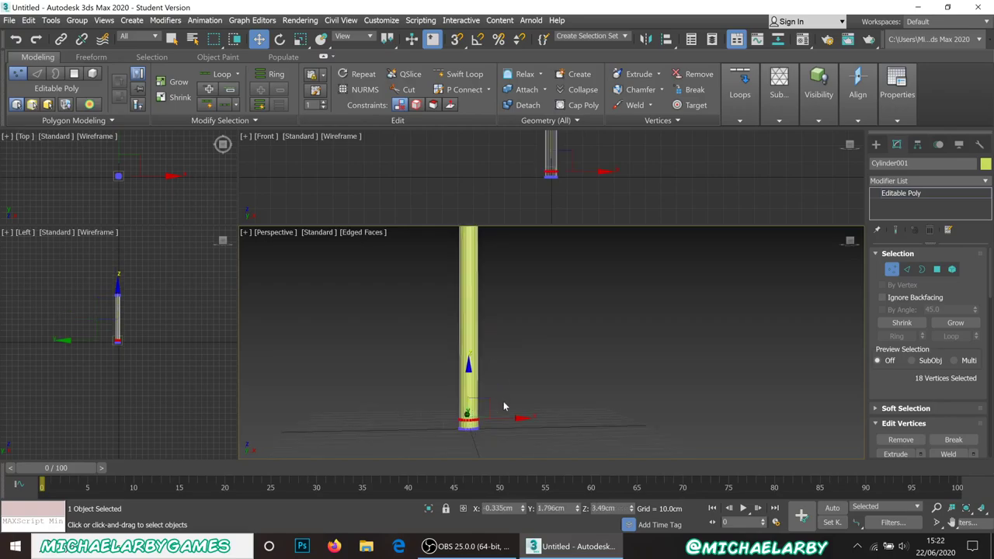
scroll(507, 344, "up", 2)
scroll(498, 400, "up", 2)
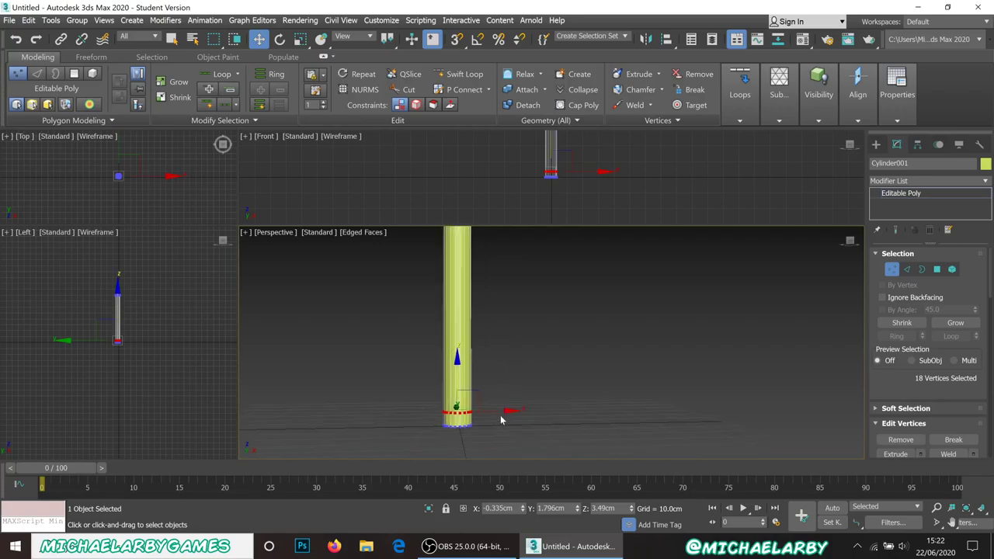
right_click(501, 392)
Return to top level, enter Polygon mode and select the 18 bottom side faces.
left_click(483, 374)
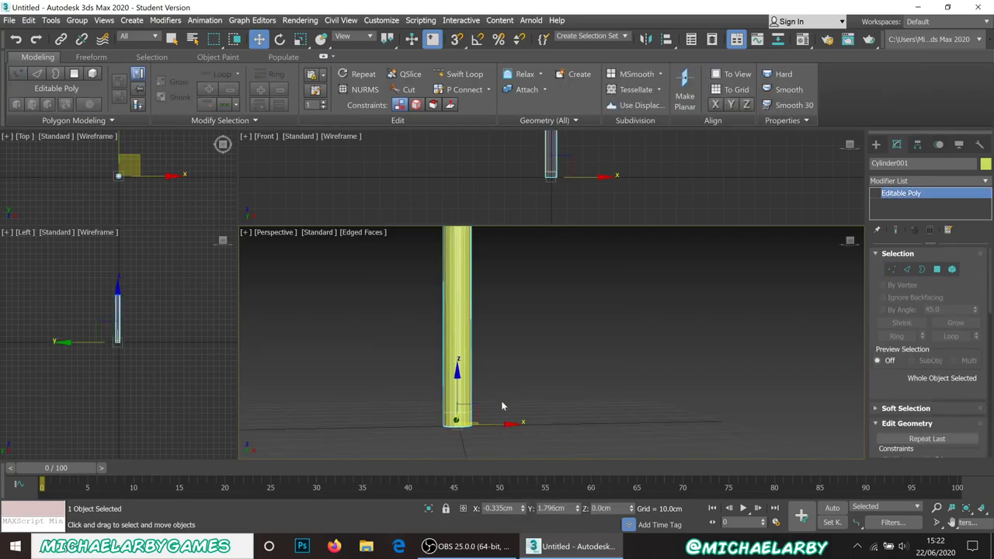
middle_click_drag(501, 401, 549, 342)
scroll(508, 342, "up", 3)
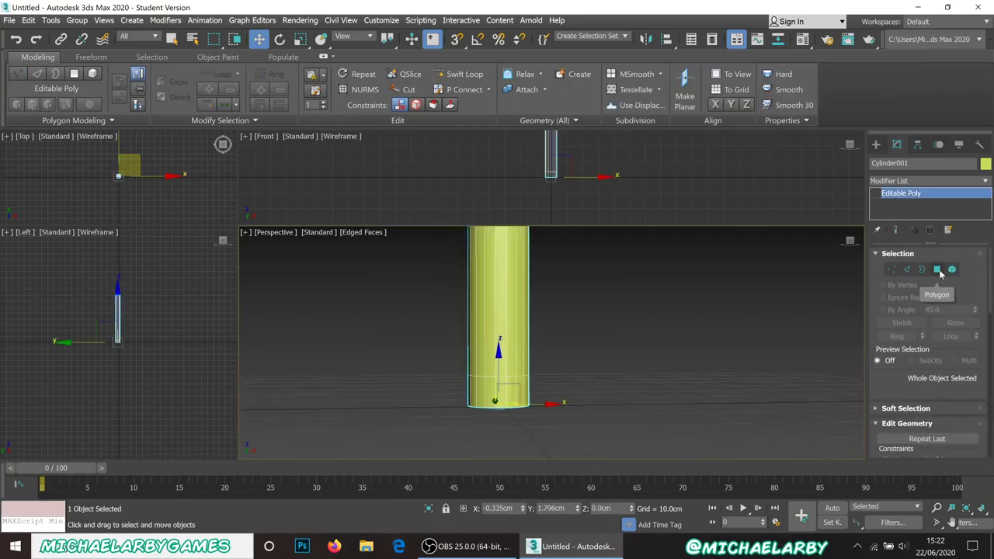
left_click(936, 270)
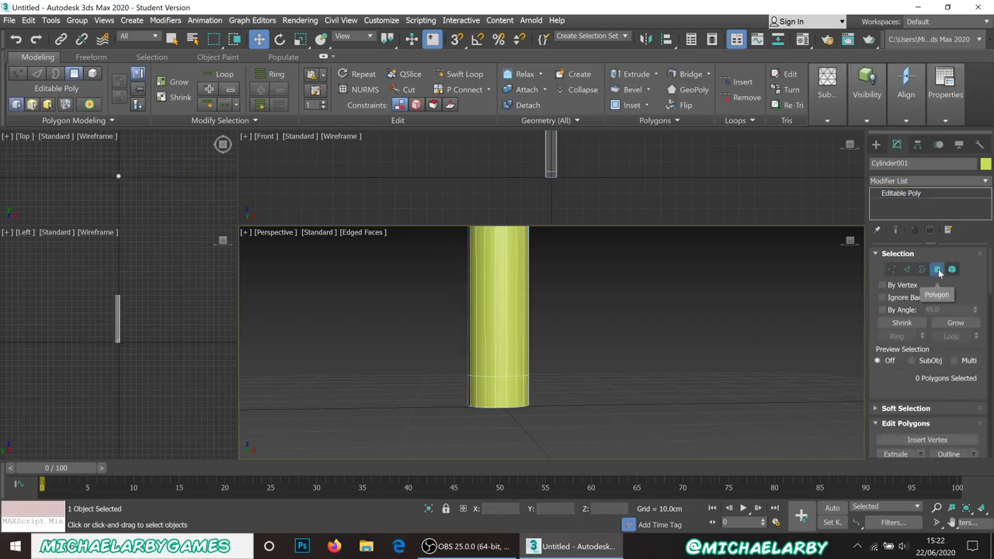
left_click_drag(565, 395, 547, 399)
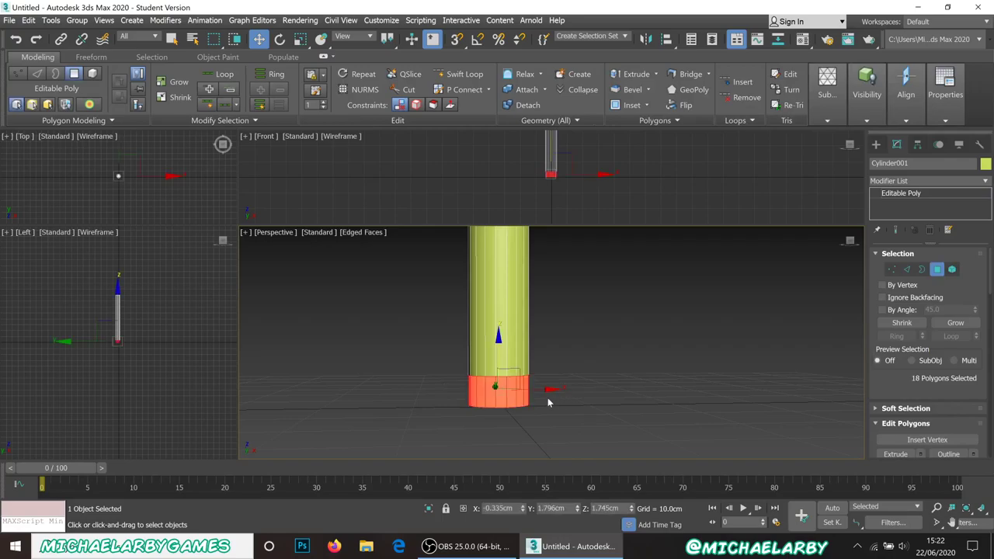
middle_click_drag(548, 379, 466, 256, "alt")
scroll(928, 336, "down", 5)
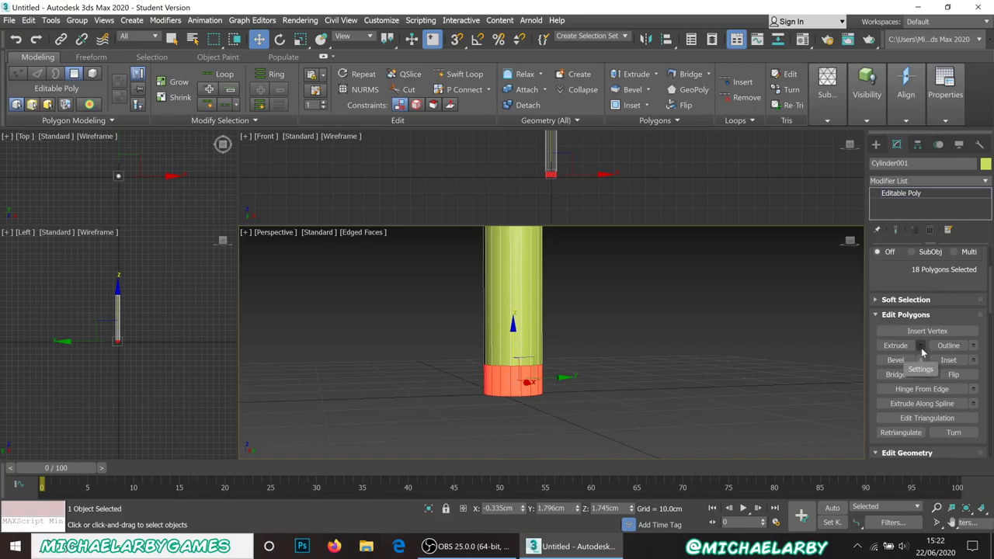
Extrude the bottom faces along Local Normal with 6.774cm height and confirm.
left_click(921, 346)
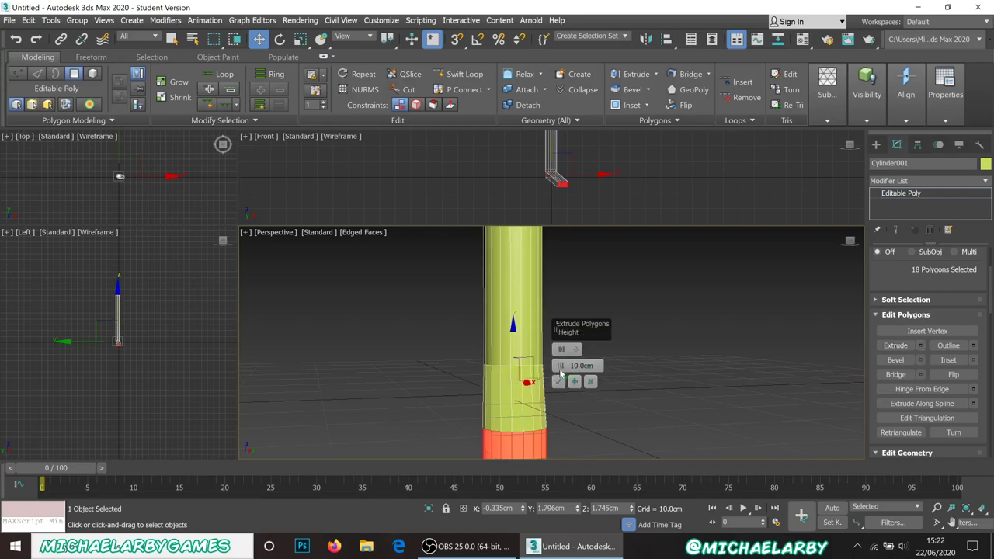
middle_click_drag(602, 410, 558, 362, "alt")
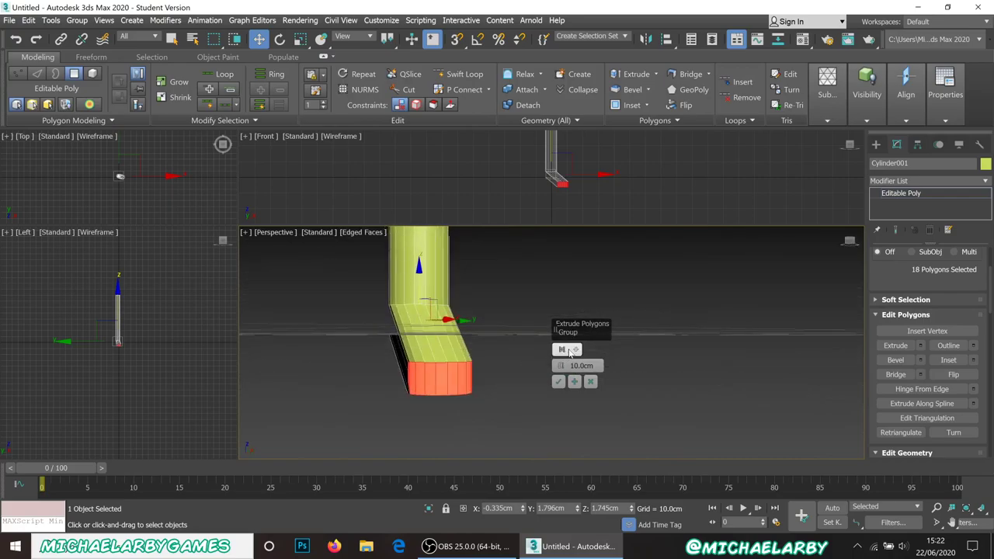
left_click(579, 351)
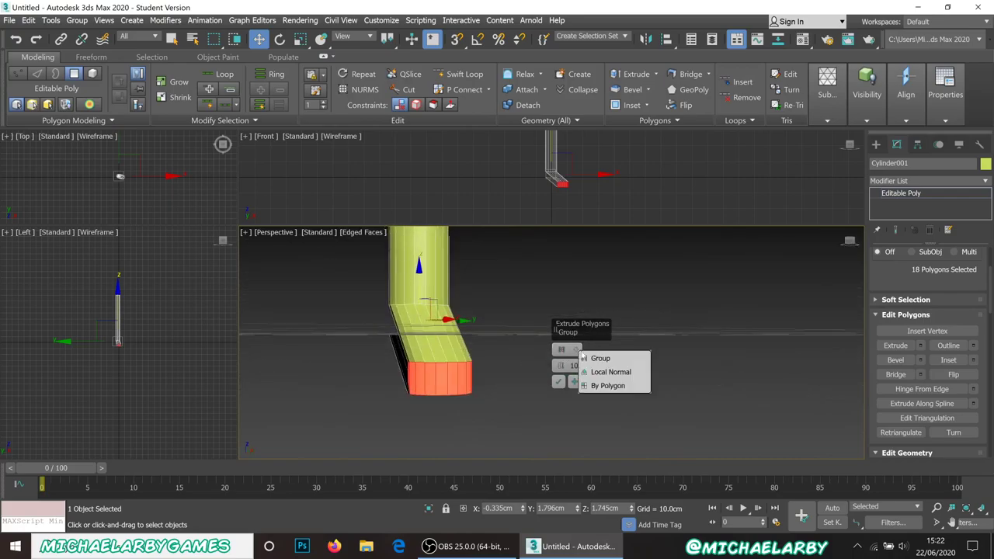
left_click(604, 370)
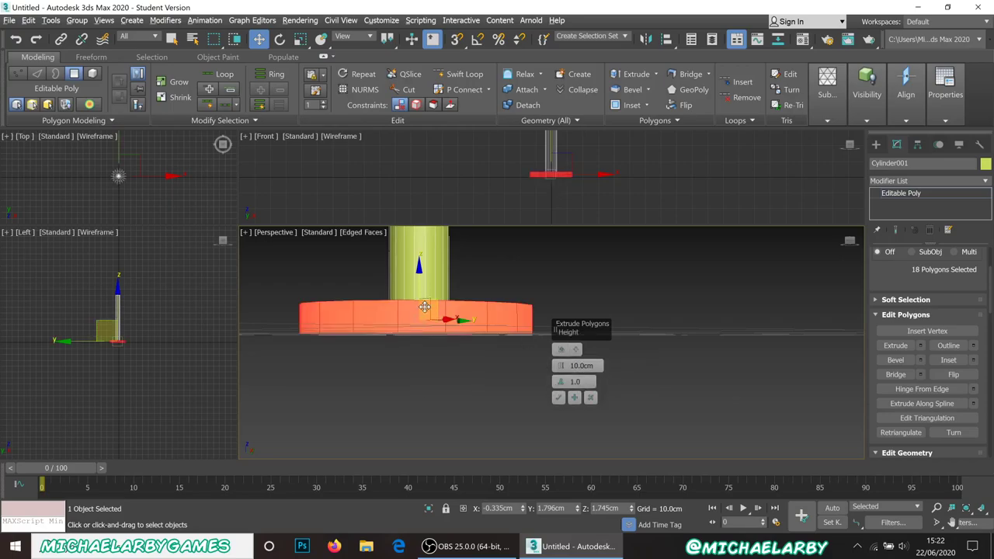
middle_click_drag(498, 328, 469, 404, "alt")
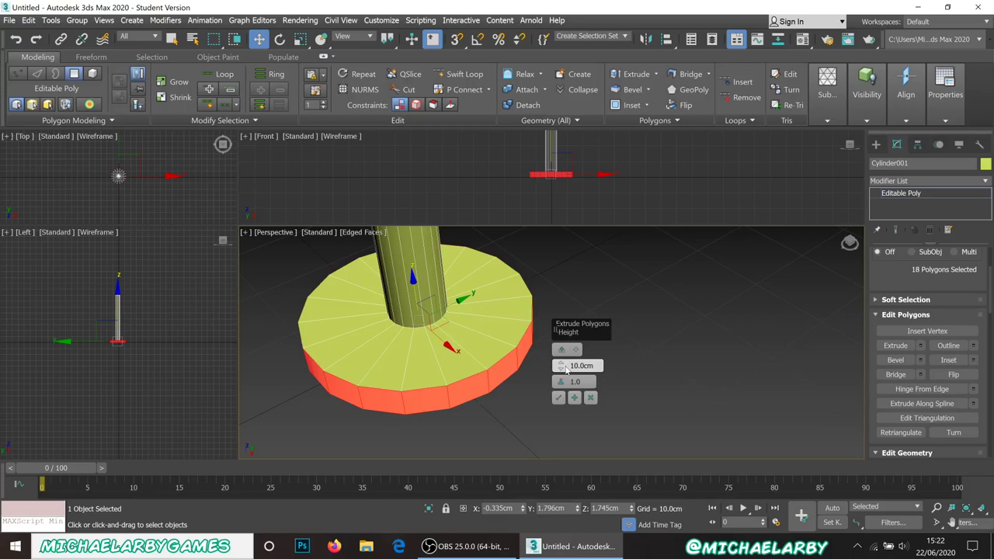
left_click_drag(561, 370, 558, 390)
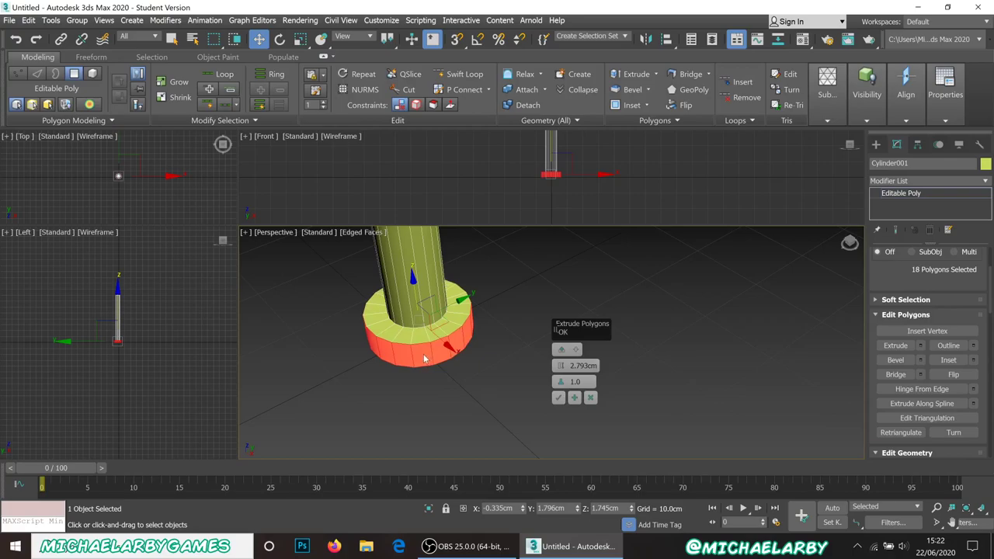
mouse_move(476, 396)
middle_mouse_down("alt")
mouse_move(446, 372)
mouse_move(461, 390)
middle_mouse_up("alt")
scroll(474, 393, "down", 8)
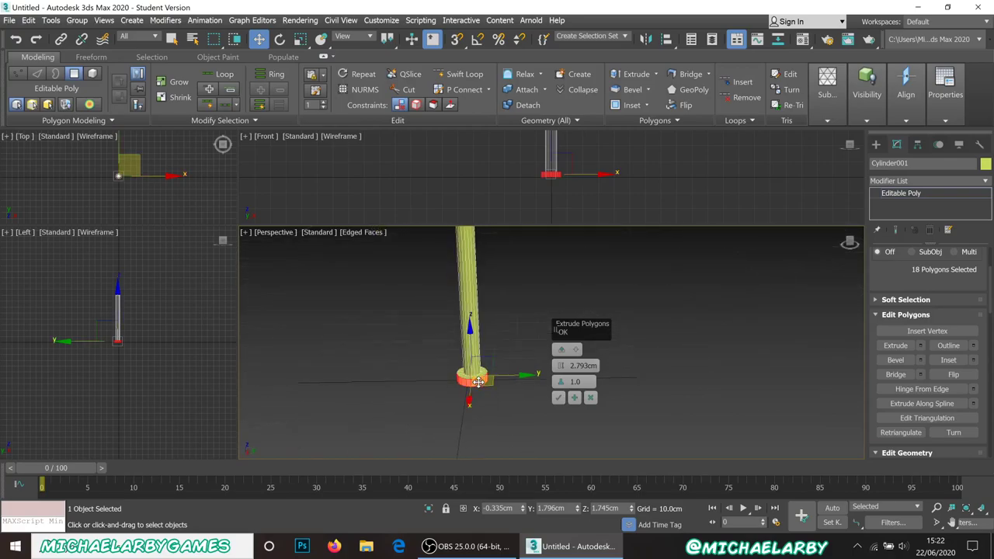
scroll(470, 377, "up", 4)
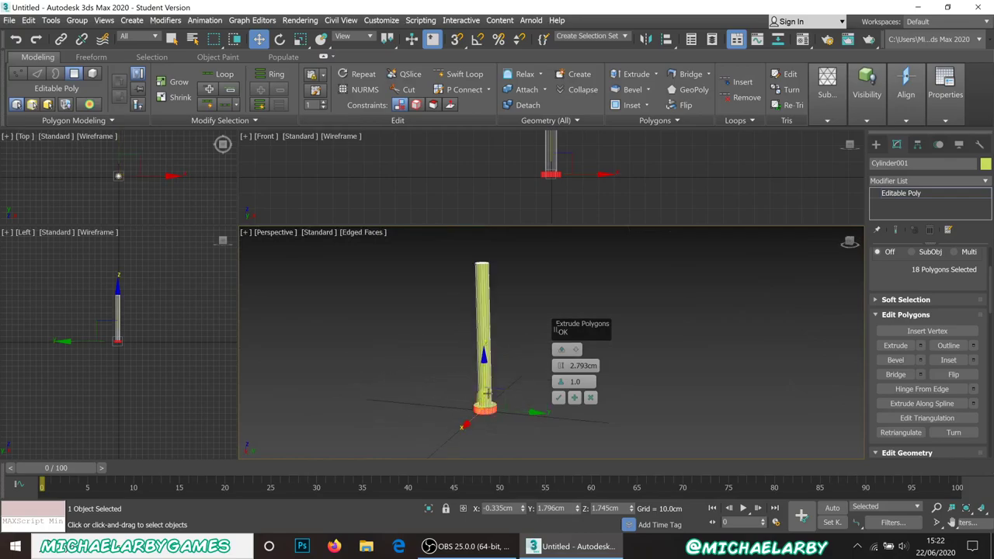
left_click_drag(560, 365, 561, 345)
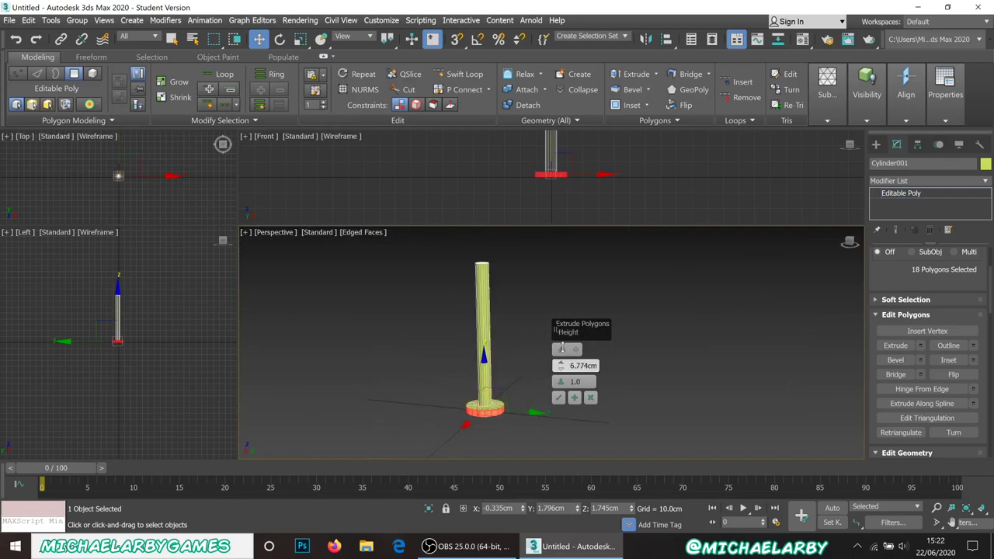
left_click(559, 398)
scroll(510, 395, "up", 5)
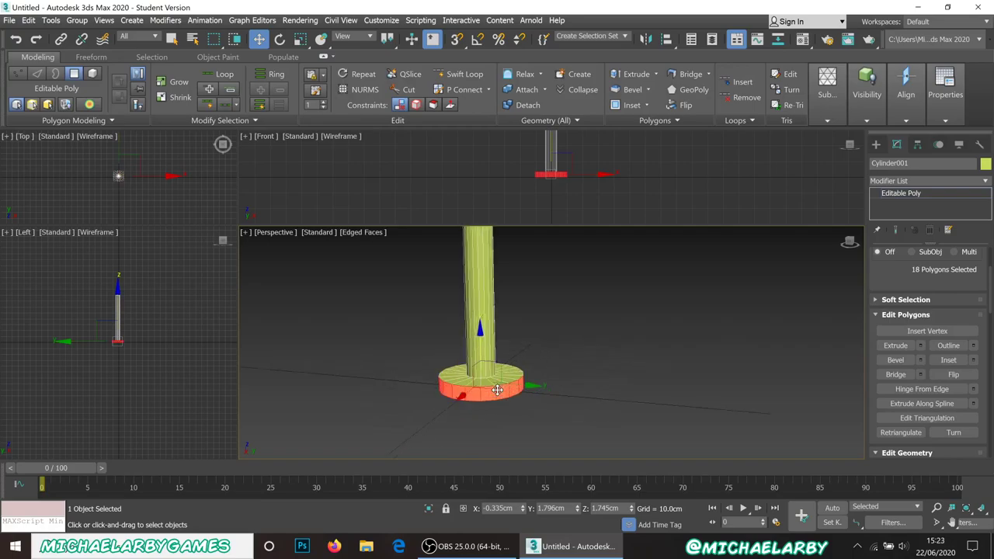
Select the 18-edge loop on the base's top rim and lower it about 1.5cm on Z.
right_click(567, 353)
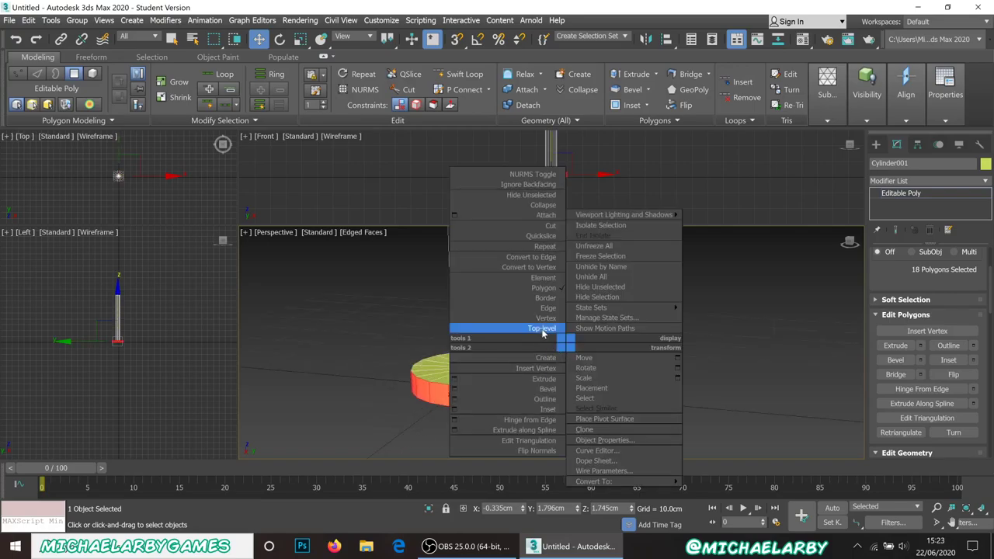
left_click(543, 379)
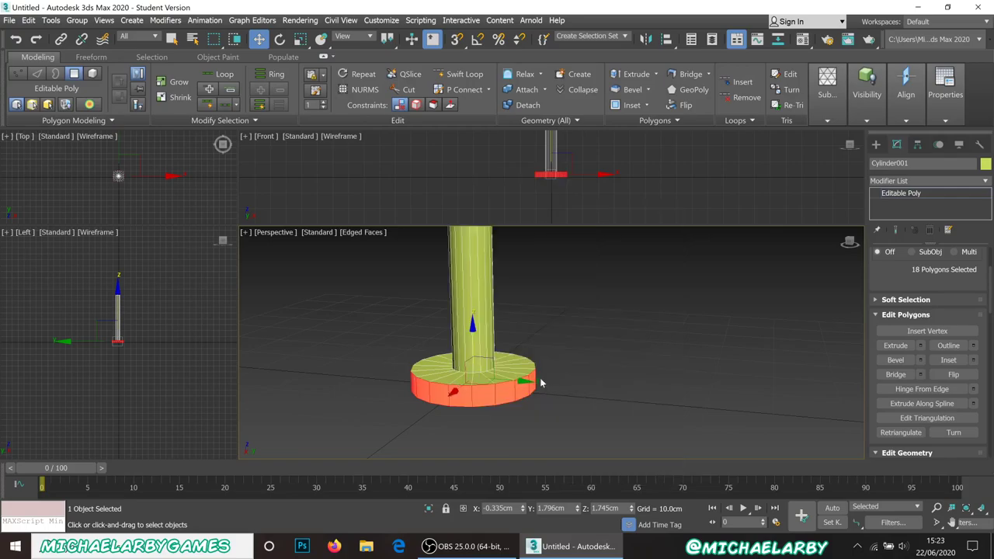
scroll(968, 328, "up", 5)
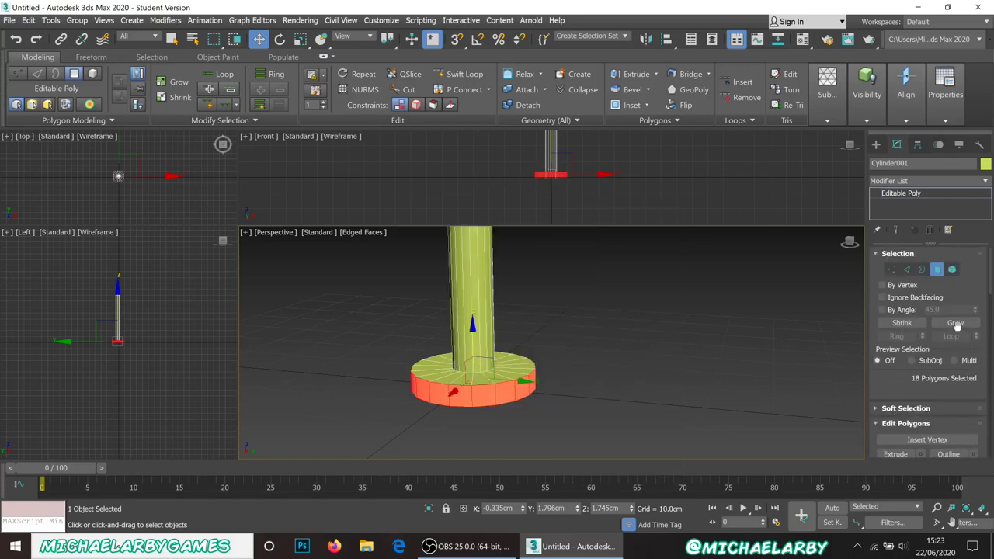
left_click(906, 269)
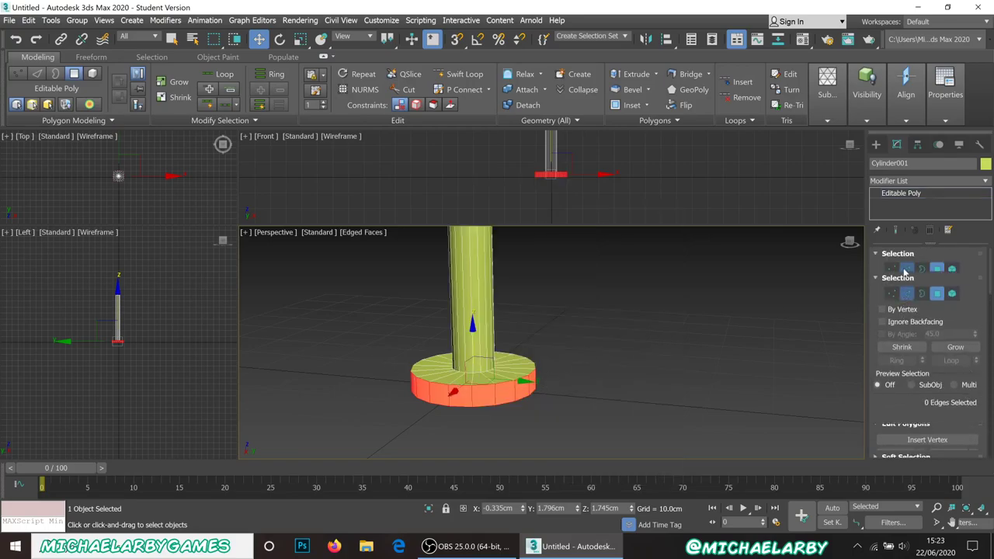
double_click(480, 384)
scroll(470, 394, "up", 2)
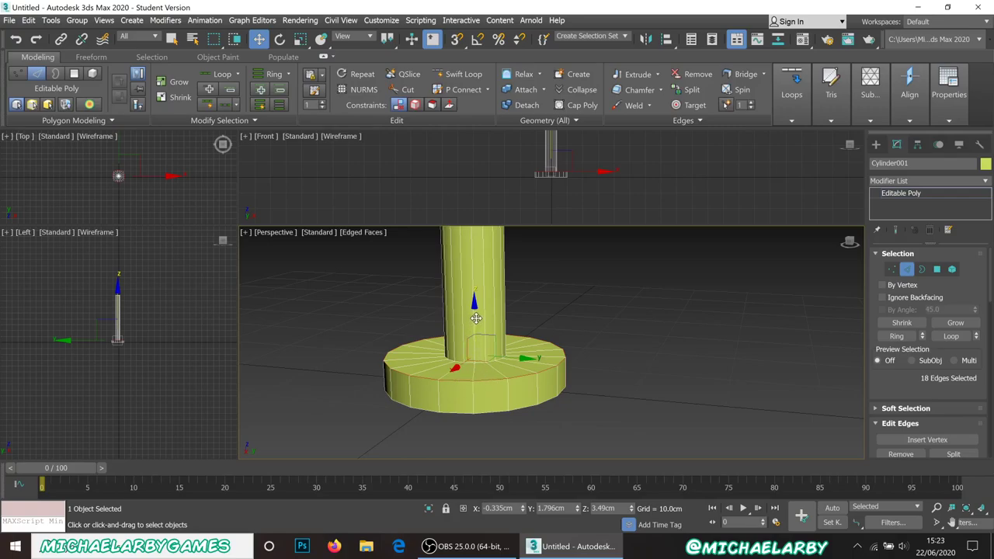
left_click_drag(475, 318, 475, 331)
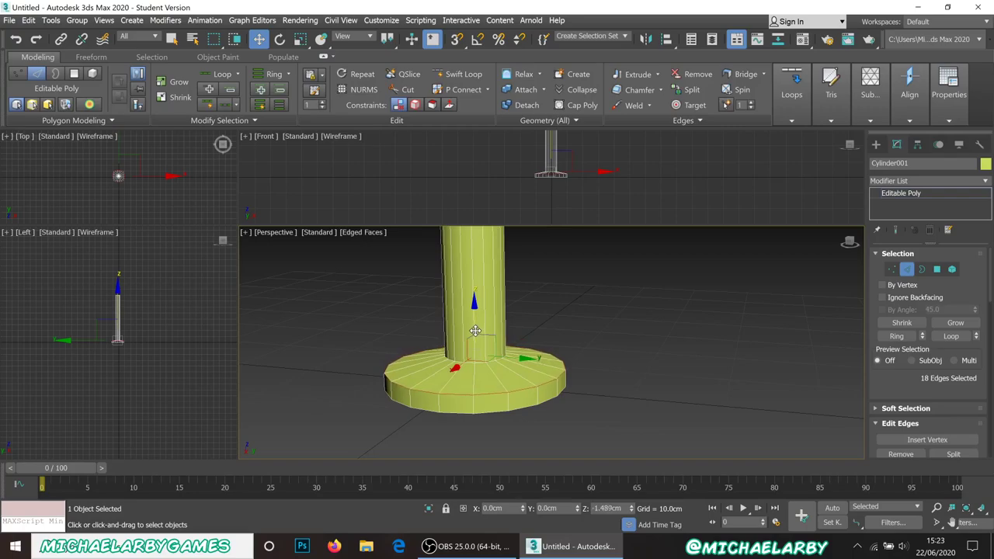
Leave Edge mode and return to Top-level editing of Cylinder001.
middle_click_drag(475, 331, 519, 379, "alt")
right_click(517, 361)
left_click(489, 353)
scroll(519, 378, "down", 2)
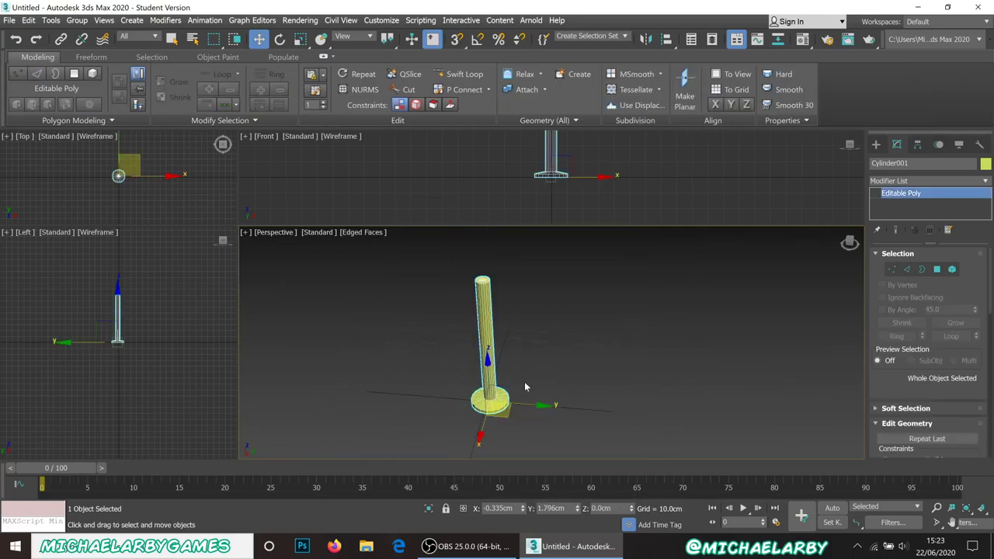
Create a small disc cylinder, Cylinder002, beside the pole.
left_click(530, 381)
left_click(495, 390)
left_click(876, 144)
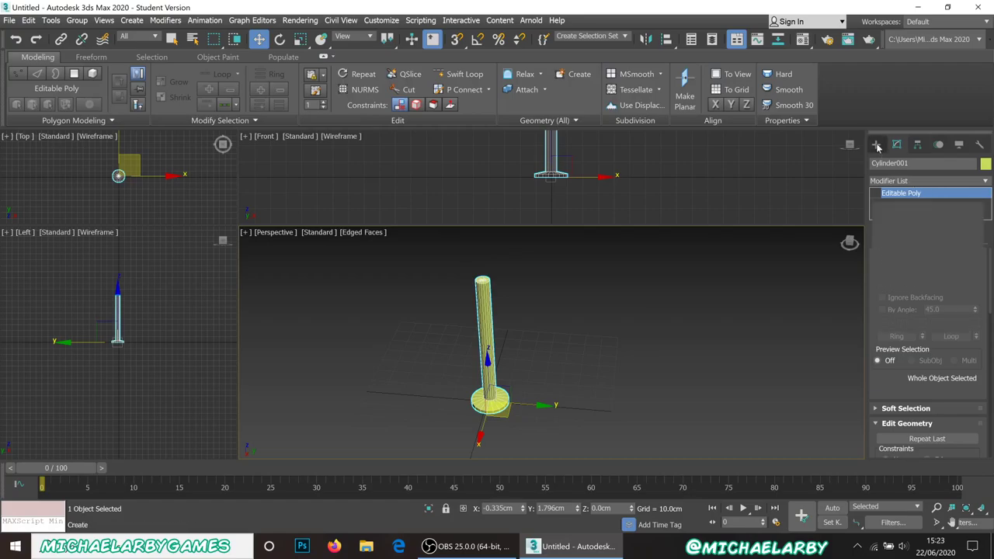
left_click(901, 247)
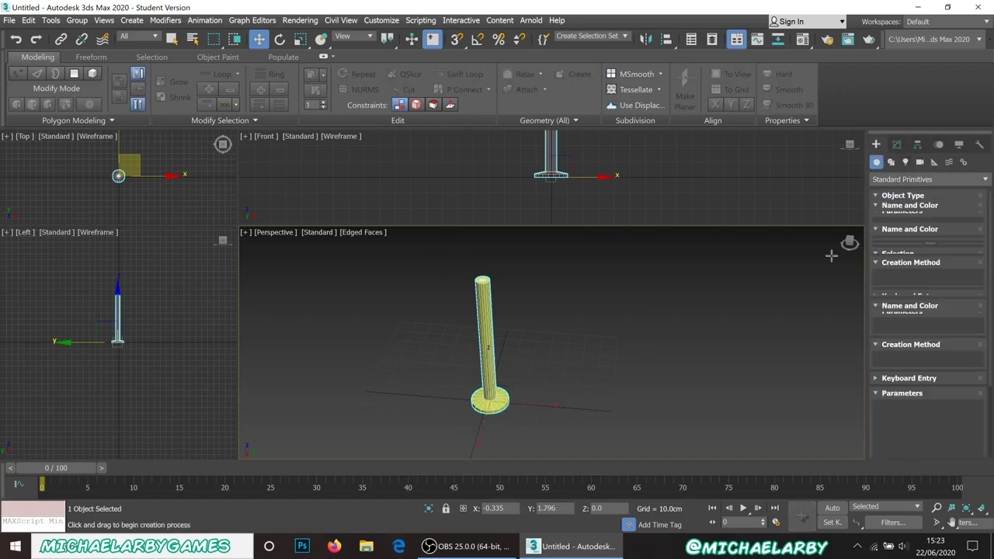
left_click_drag(571, 410, 580, 416)
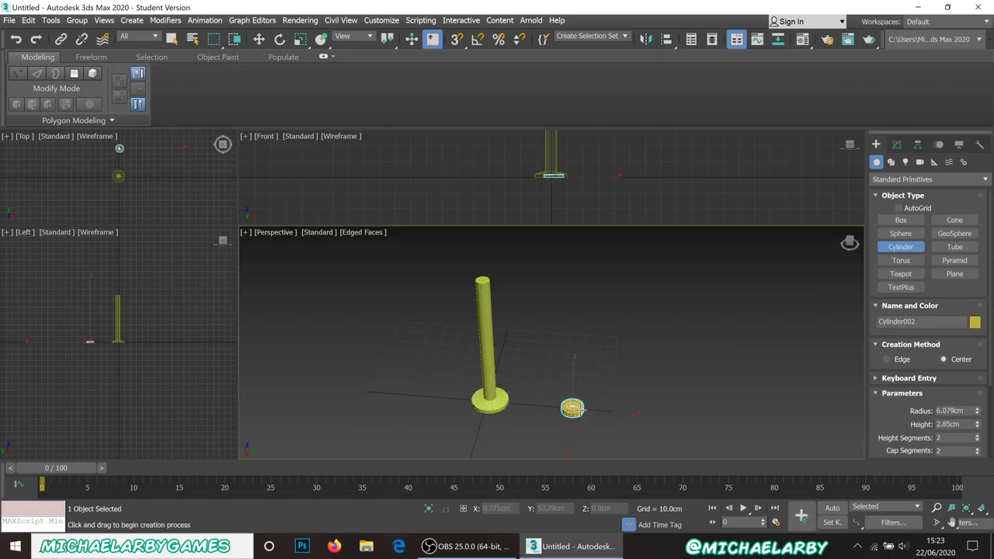
left_click(582, 450)
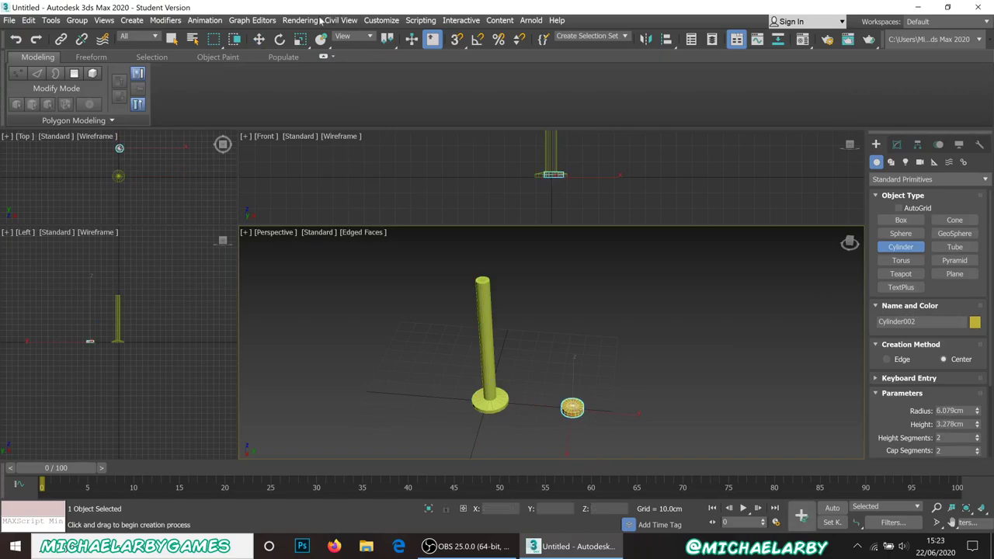
Turn on angle snap and rotate the disc onto its edge.
left_click(258, 39)
left_click(279, 38)
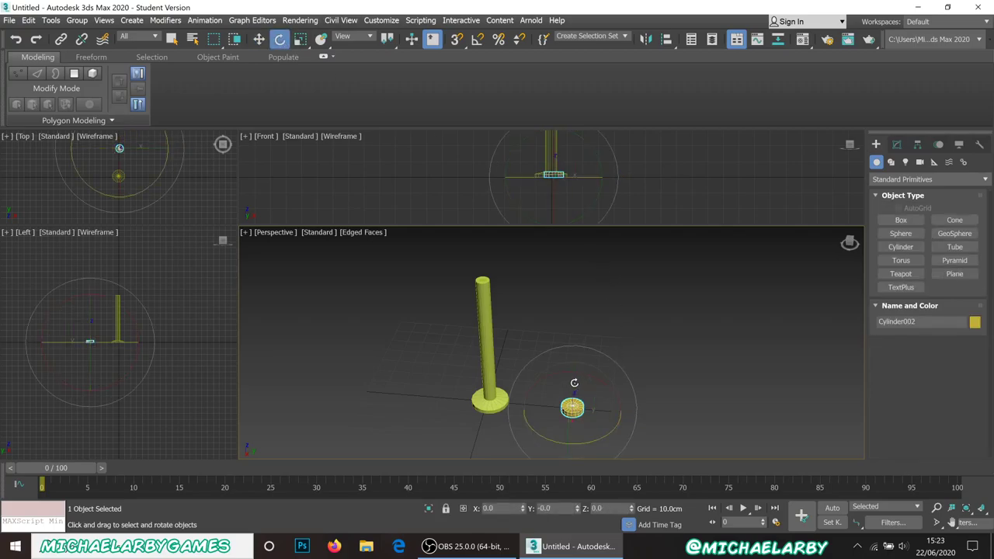
mouse_move(574, 383)
left_mouse_down()
mouse_move(567, 427)
mouse_move(602, 399)
left_mouse_up()
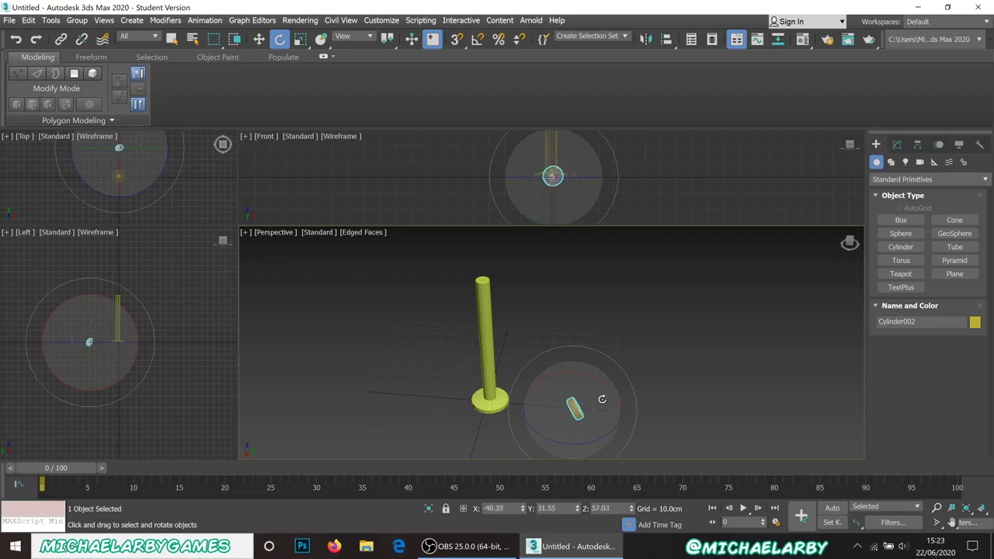
right_click(602, 400)
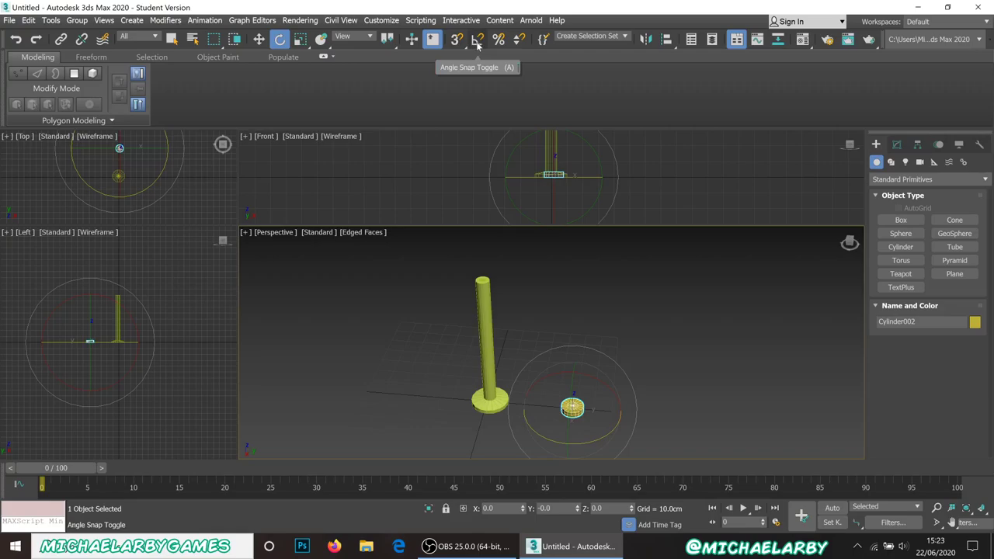
left_click(477, 41)
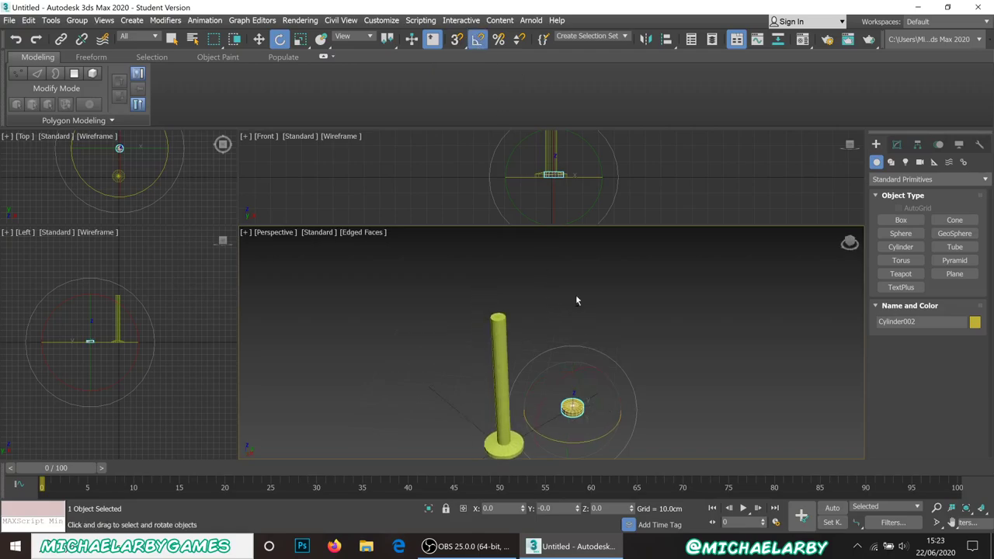
mouse_move(576, 300)
middle_mouse_down()
mouse_move(557, 293)
mouse_move(586, 236)
mouse_move(570, 309)
middle_mouse_up()
scroll(566, 302, "up", 5)
scroll(606, 390, "down", 4)
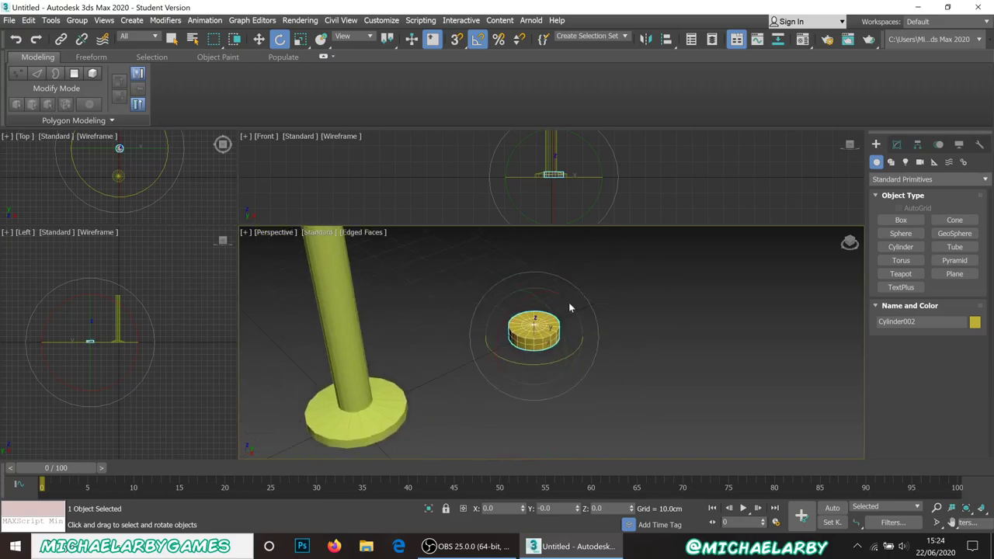
left_click_drag(549, 314, 569, 334)
Move the disc onto the pillar and lift it up to the pillar's top.
left_click(258, 38)
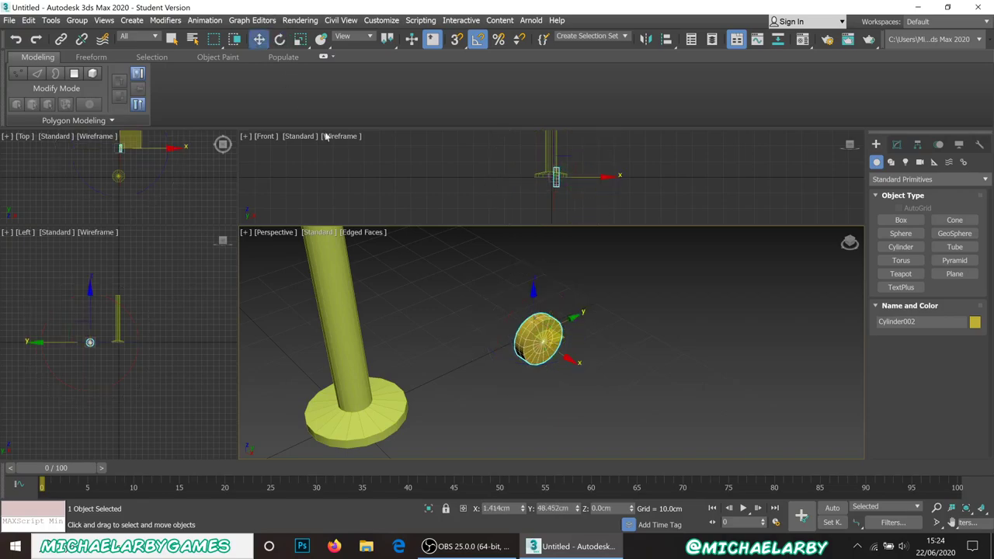
scroll(515, 306, "down", 5)
middle_click_drag(515, 311, 551, 379, "alt")
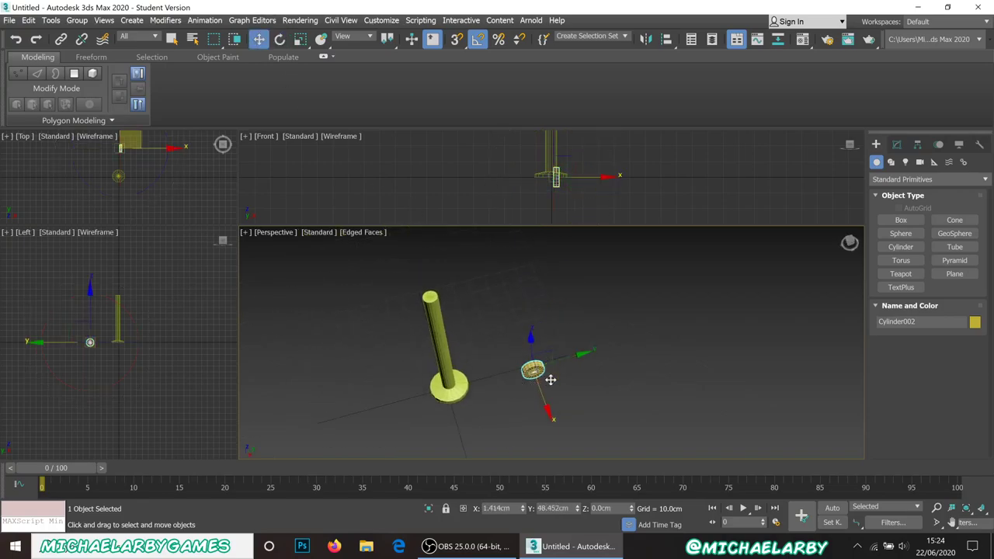
left_click_drag(558, 379, 472, 388)
left_click_drag(444, 355, 416, 266)
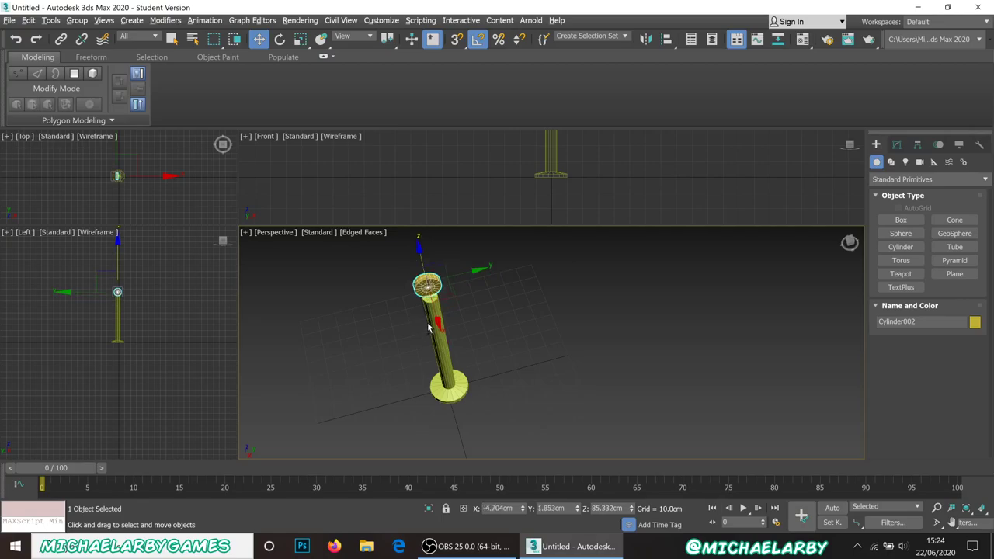
middle_click_drag(415, 266, 468, 304, "alt")
scroll(471, 318, "up", 8)
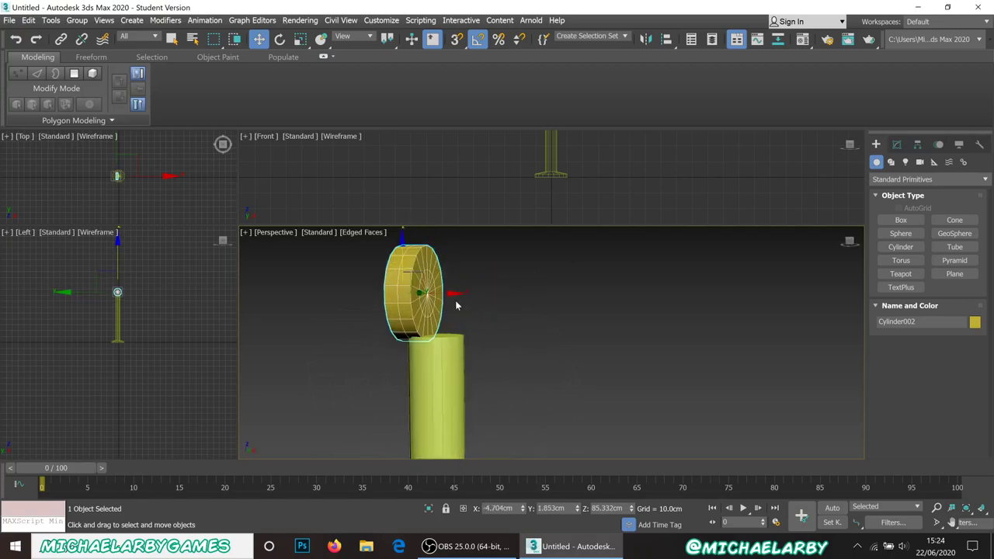
Slide the disc sideways over the pillar's tip and raise it slightly.
left_click_drag(451, 298, 463, 301)
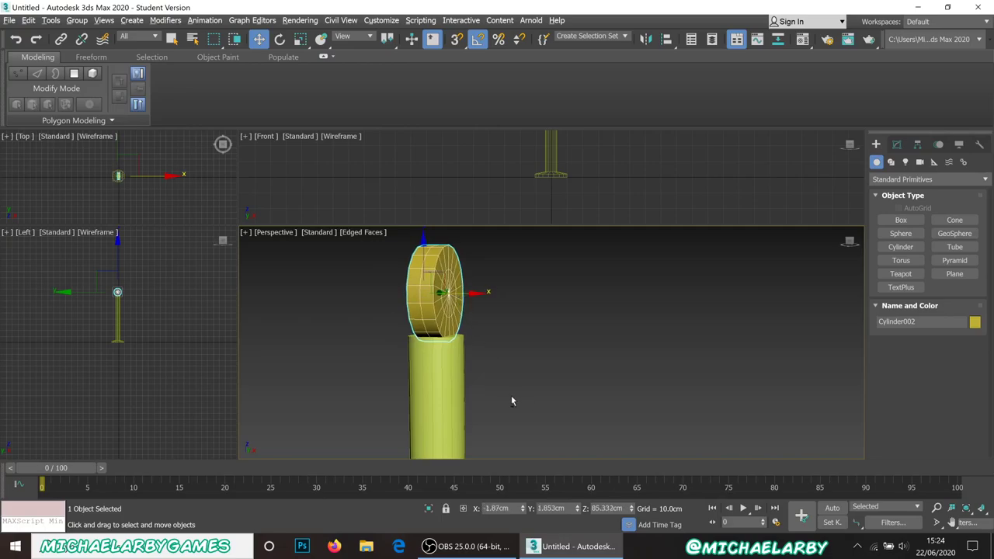
middle_click_drag(511, 401, 470, 402, "alt")
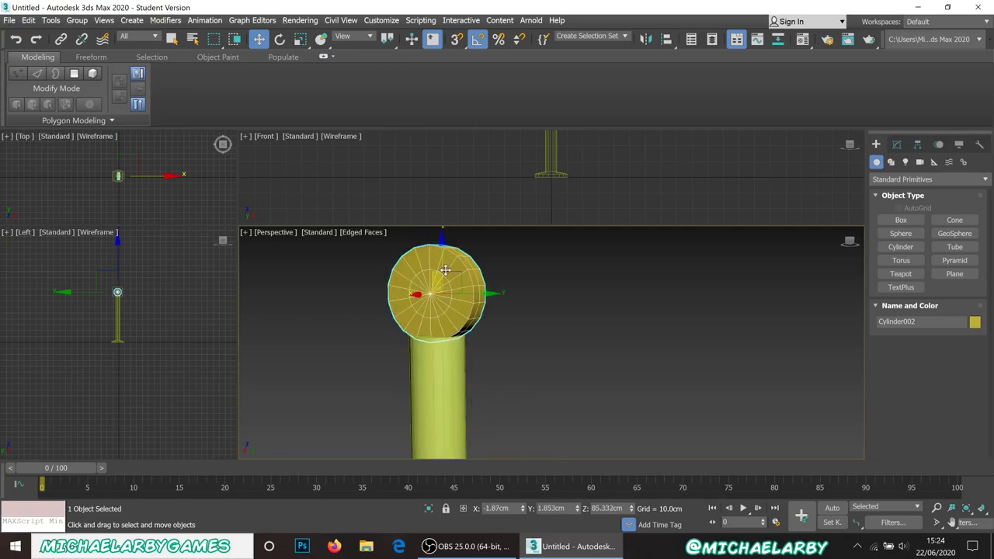
left_click_drag(443, 255, 446, 253)
middle_click_drag(449, 340, 479, 337, "alt")
scroll(460, 332, "up", 2)
scroll(466, 330, "up", 2)
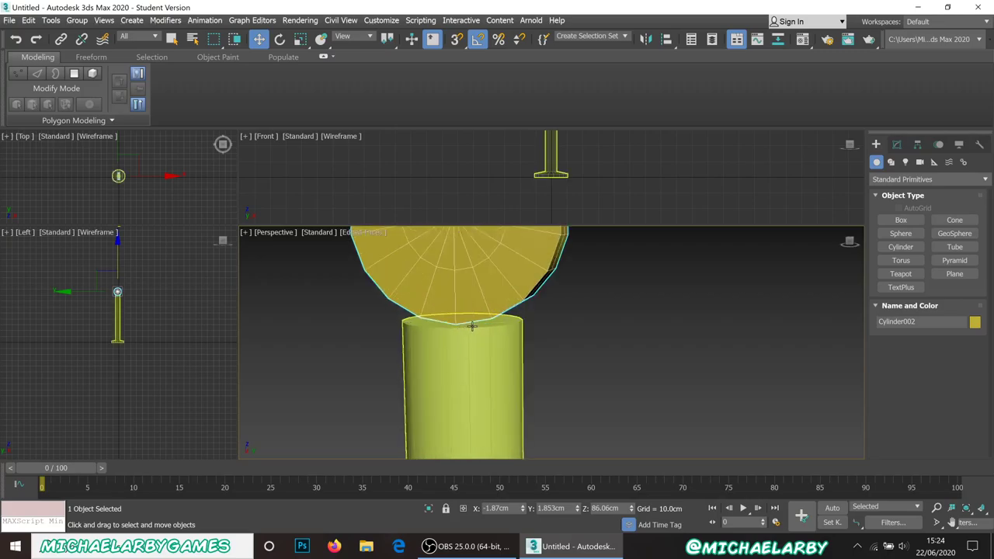
scroll(473, 326, "up", 2)
scroll(474, 326, "down", 2)
Move the disc up a little above the pillar.
left_click(497, 325)
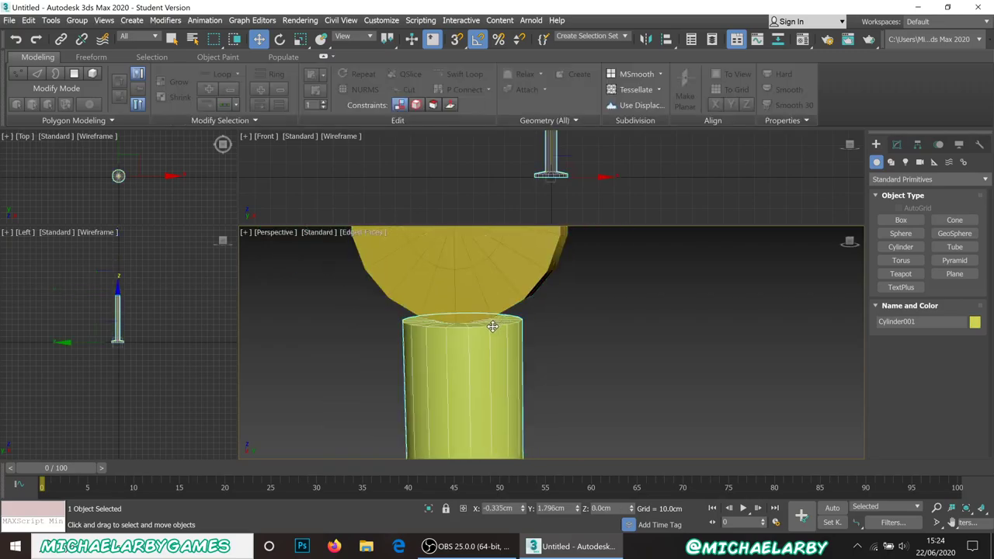
middle_click_drag(492, 326, 500, 332, "alt")
scroll(501, 333, "down", 1)
left_click(503, 332)
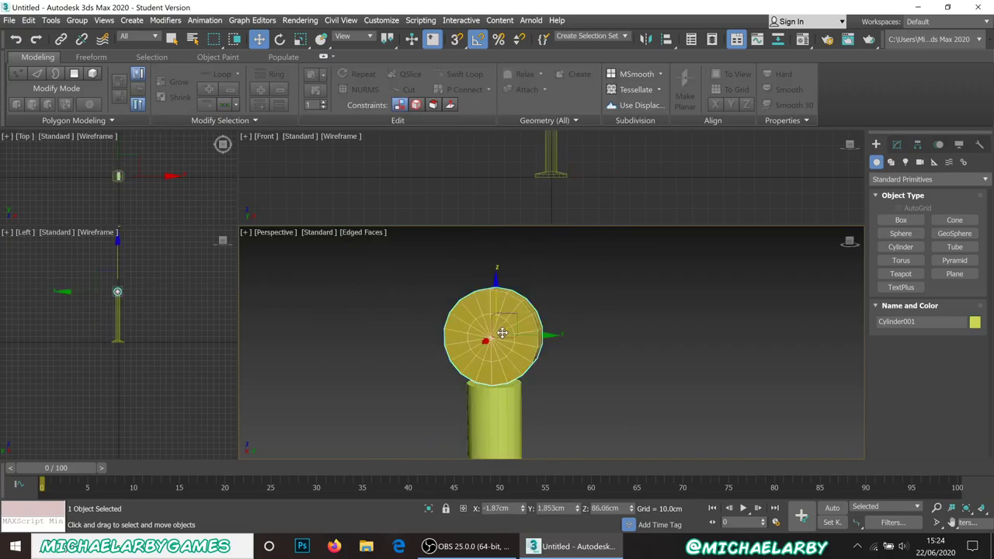
left_click_drag(502, 332, 495, 296)
Select the pillar Cylinder001 and show its Editable Poly settings.
left_click(502, 395)
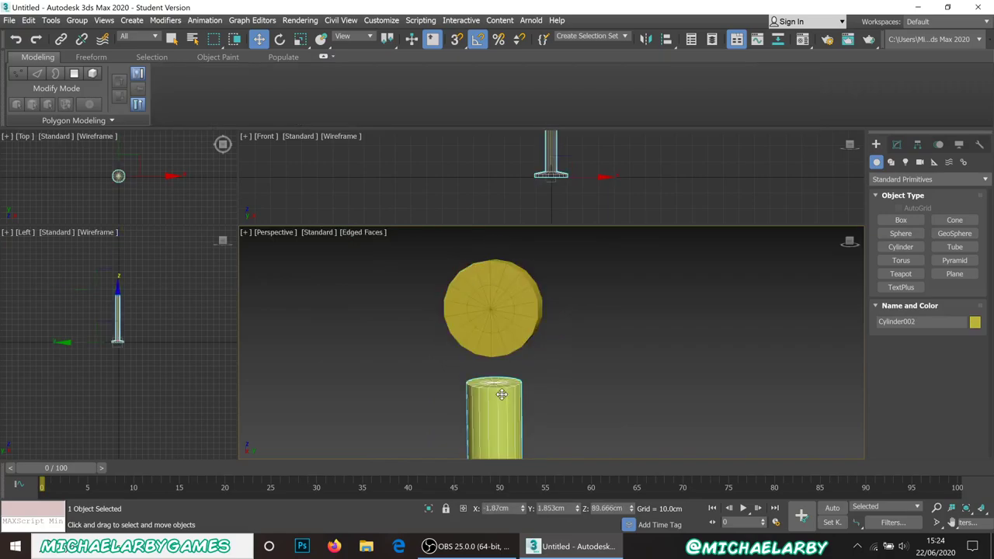
scroll(491, 385, "up", 2)
scroll(481, 374, "up", 2)
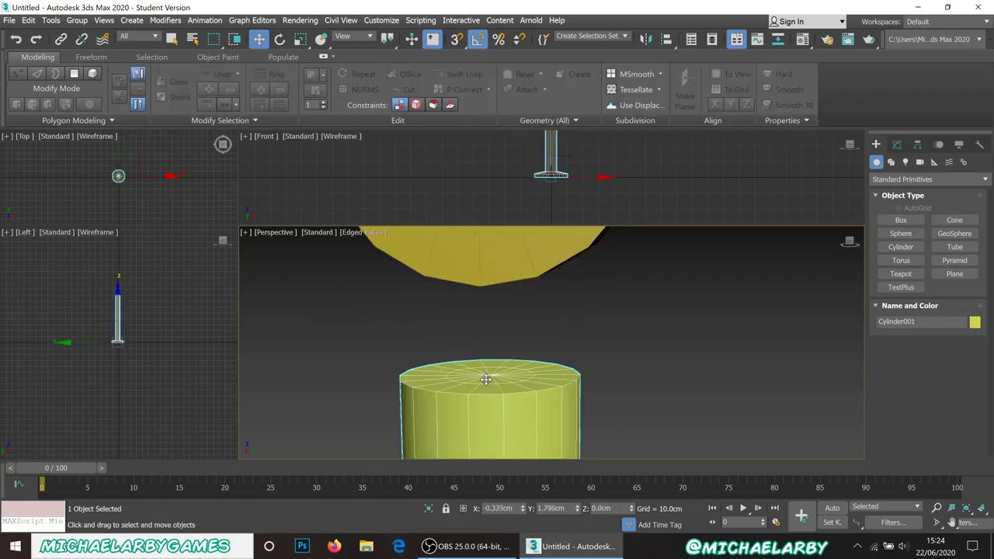
scroll(493, 378, "up", 1)
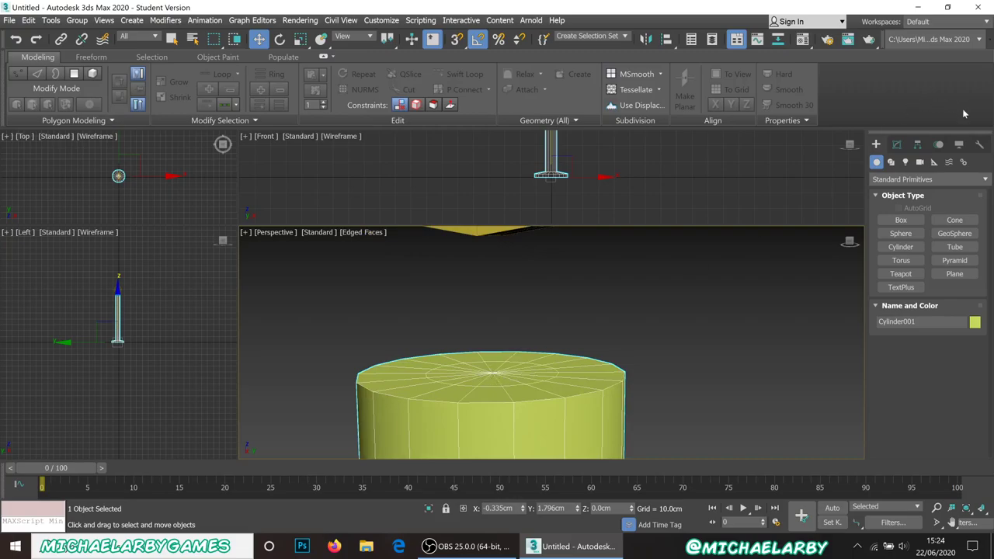
left_click(898, 145)
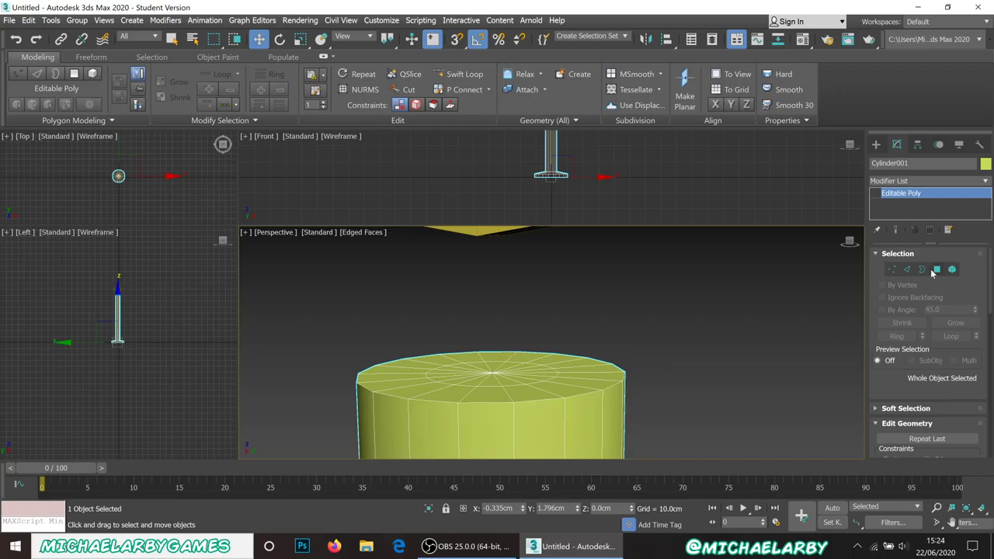
Select the centre vertex of the pillar's top cap and convert it to the surrounding cap polygons.
left_click(892, 270)
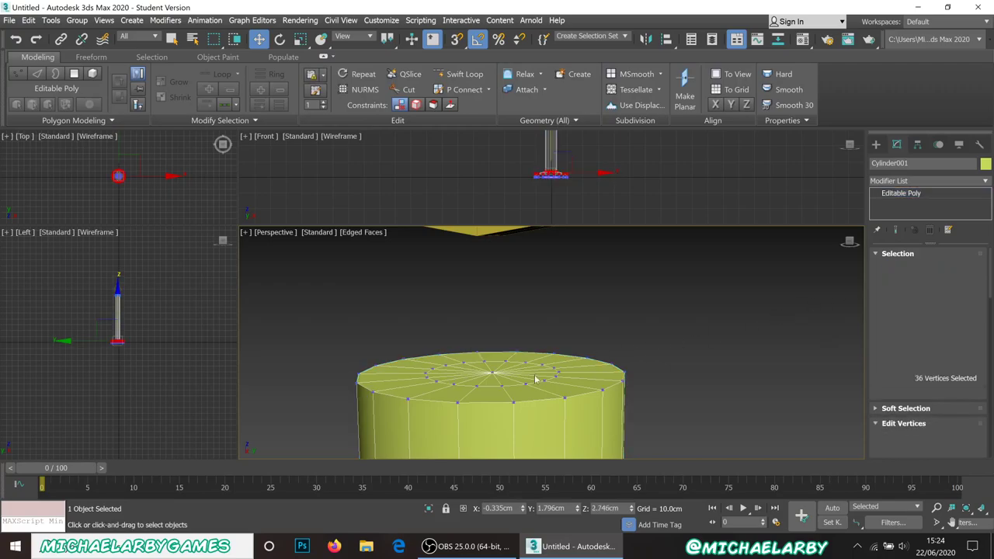
scroll(465, 381, "up", 3)
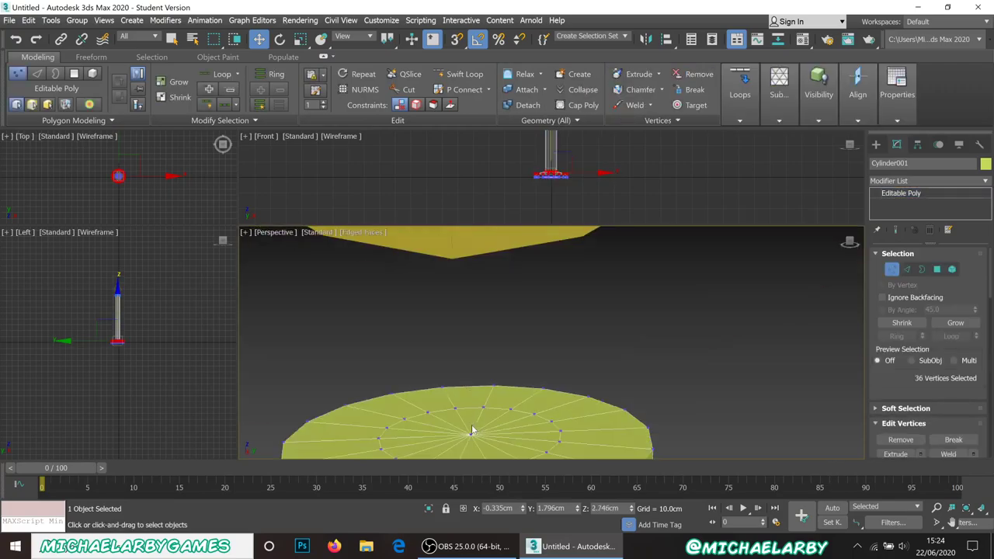
left_click(471, 435)
scroll(466, 373, "down", 5)
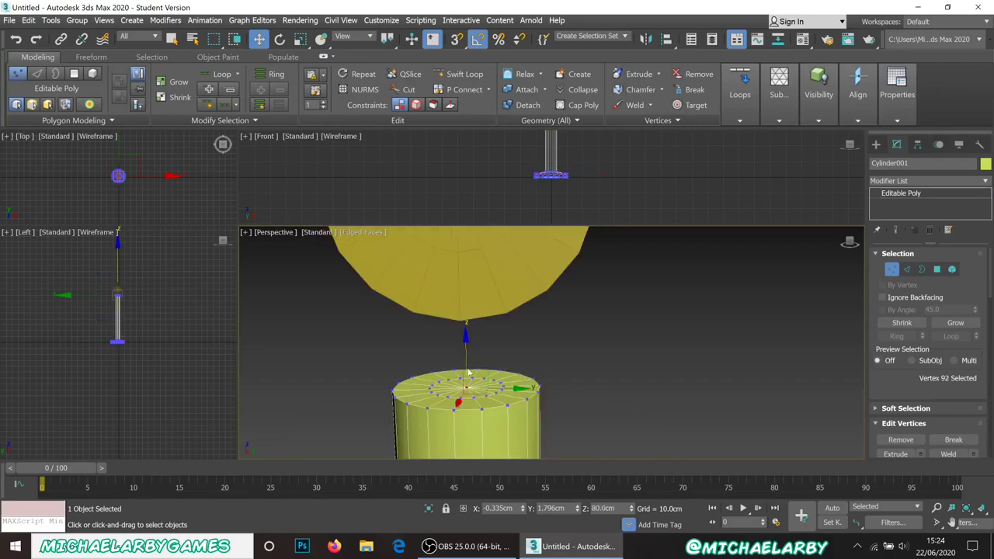
scroll(466, 380, "up", 3)
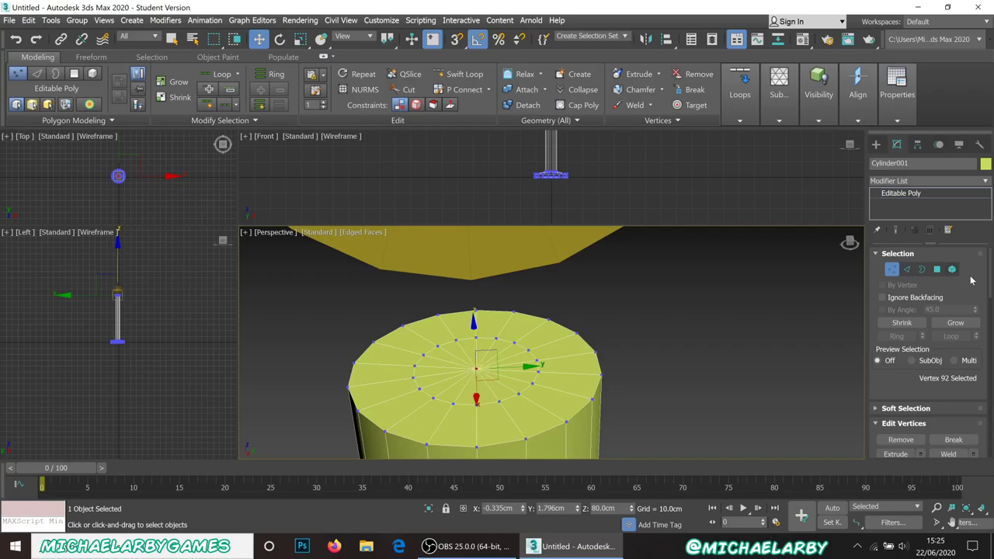
left_click(937, 270, "ctrl")
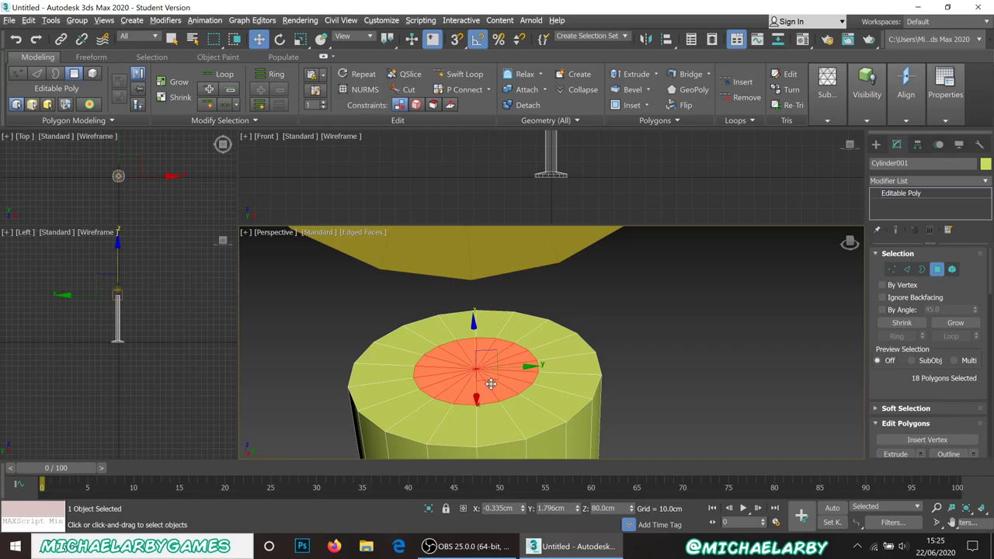
middle_click_drag(468, 376, 490, 373, "alt")
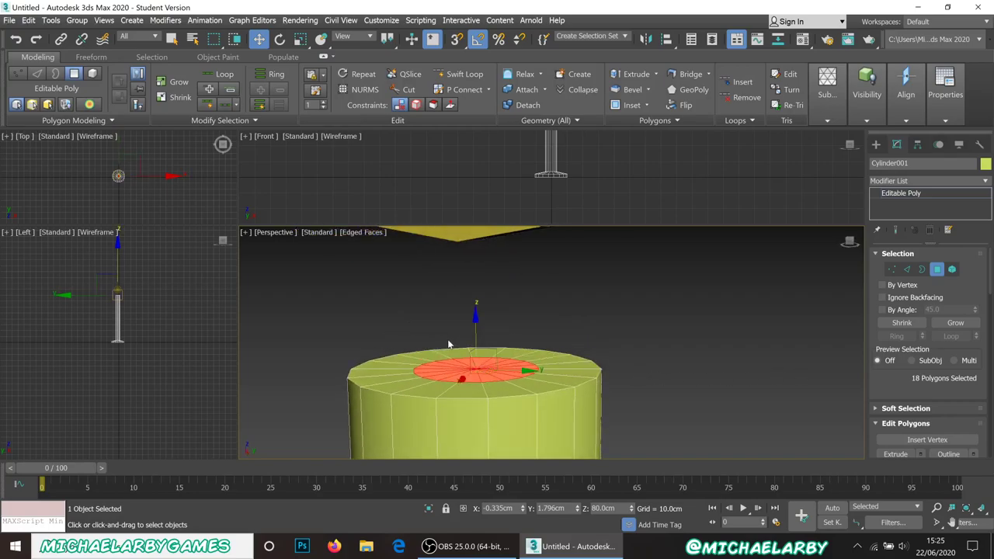
scroll(448, 344, "down", 5)
scroll(928, 411, "down", 1)
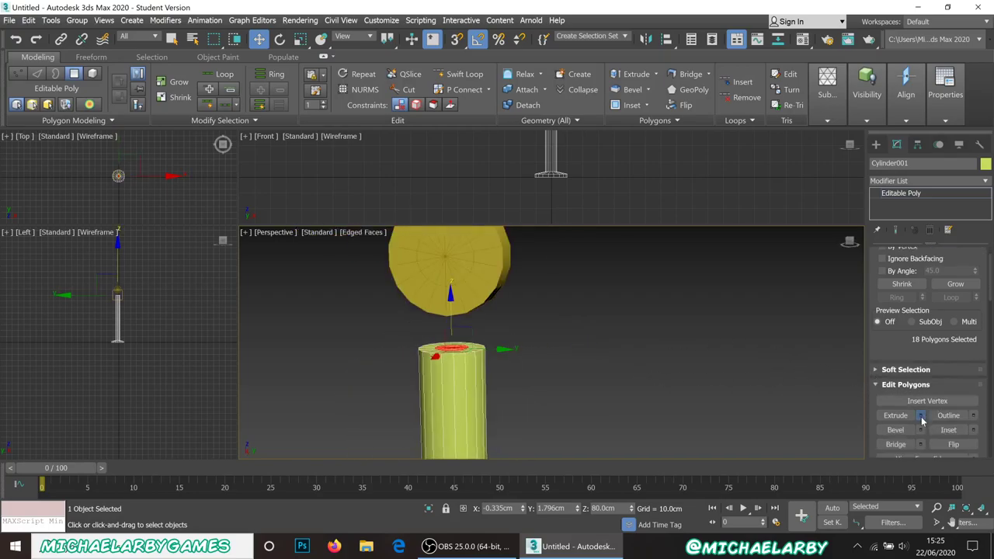
Extrude the cap polygons upward 2.587cm into a peg and clear the selection.
left_click(921, 417)
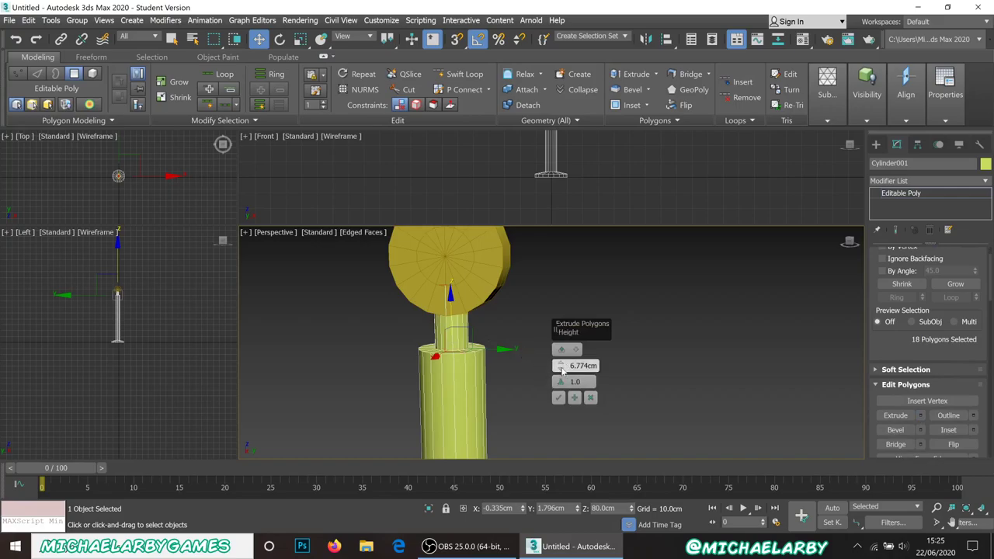
left_click_drag(561, 371, 563, 383)
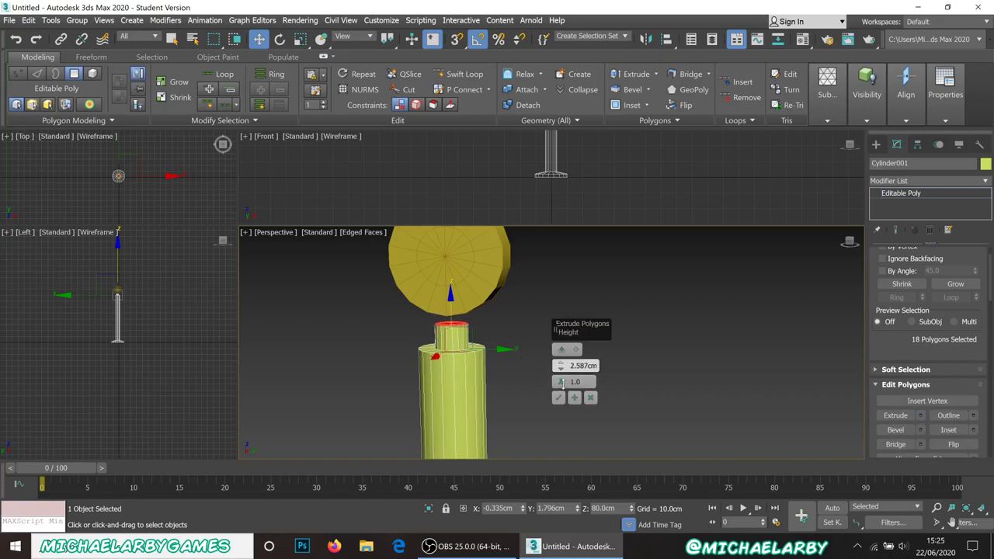
left_click(558, 397)
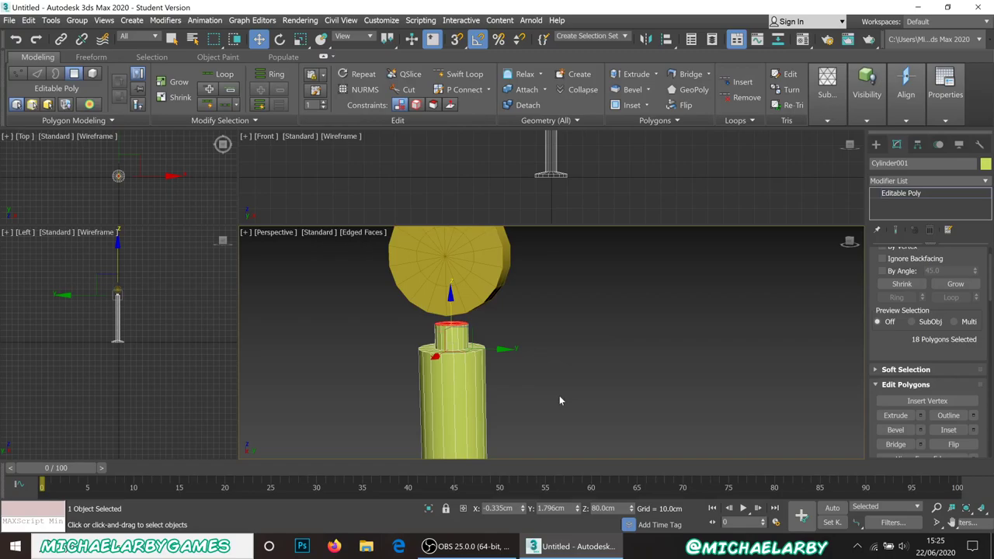
left_click(501, 349)
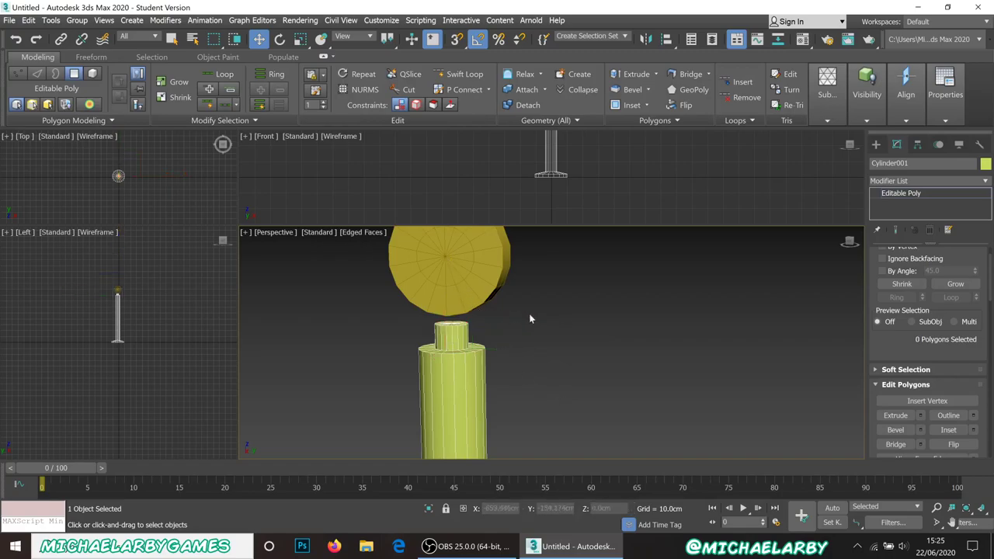
right_click(531, 318)
Lower the disc onto the peg and give it 4.032cm height with 1 height segment.
left_click(461, 292)
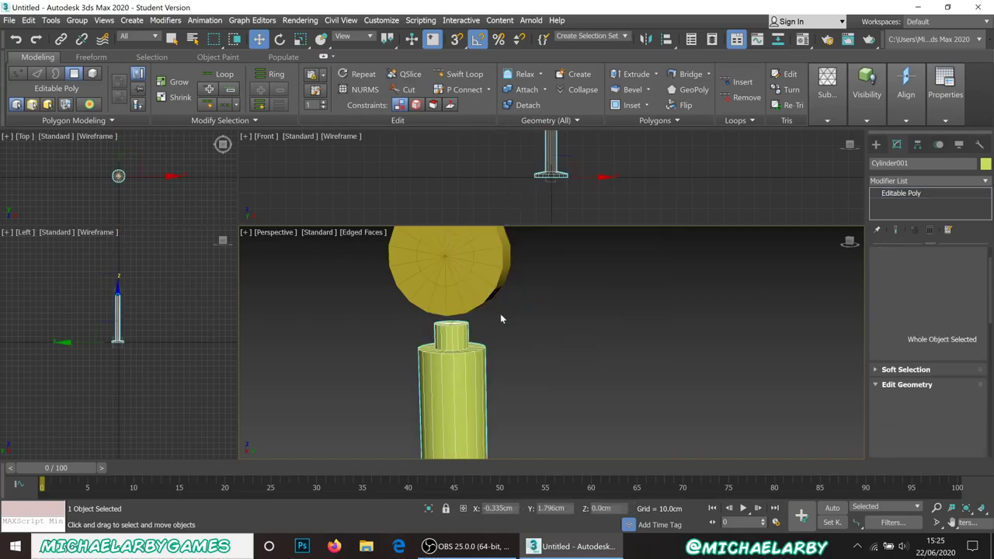
left_click(472, 286)
middle_click_drag(510, 338, 523, 376)
left_click_drag(466, 255, 466, 268)
middle_click_drag(531, 368, 511, 359, "alt")
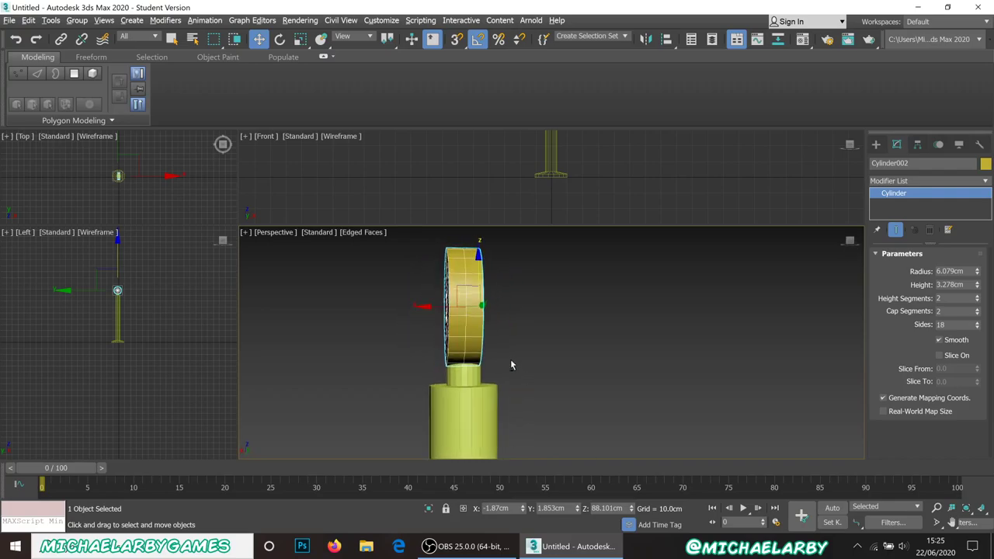
scroll(510, 359, "up", 5)
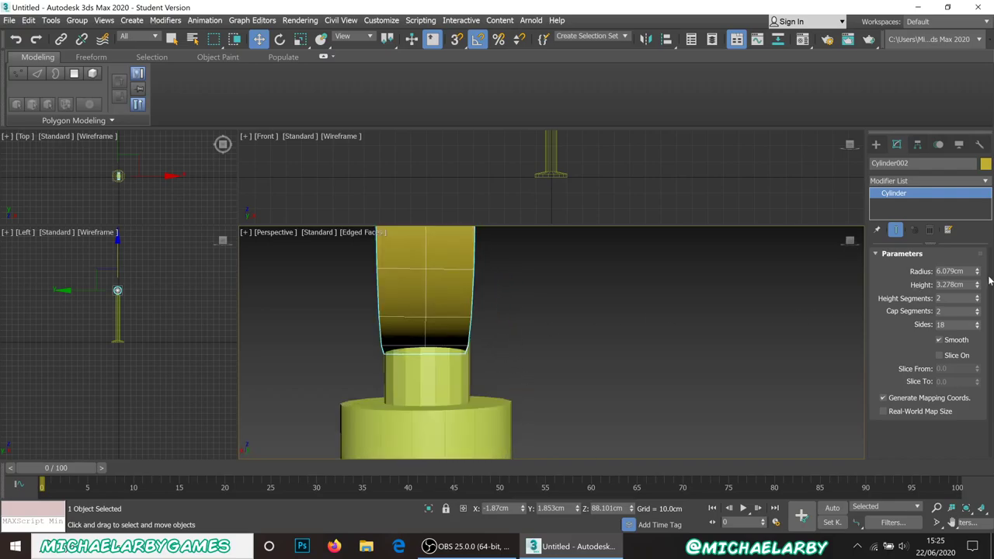
left_click_drag(978, 288, 978, 268)
Shift the disc sideways along X and check it from below and face-on.
middle_click_drag(618, 301, 531, 323, "alt")
left_click_drag(500, 292, 504, 299)
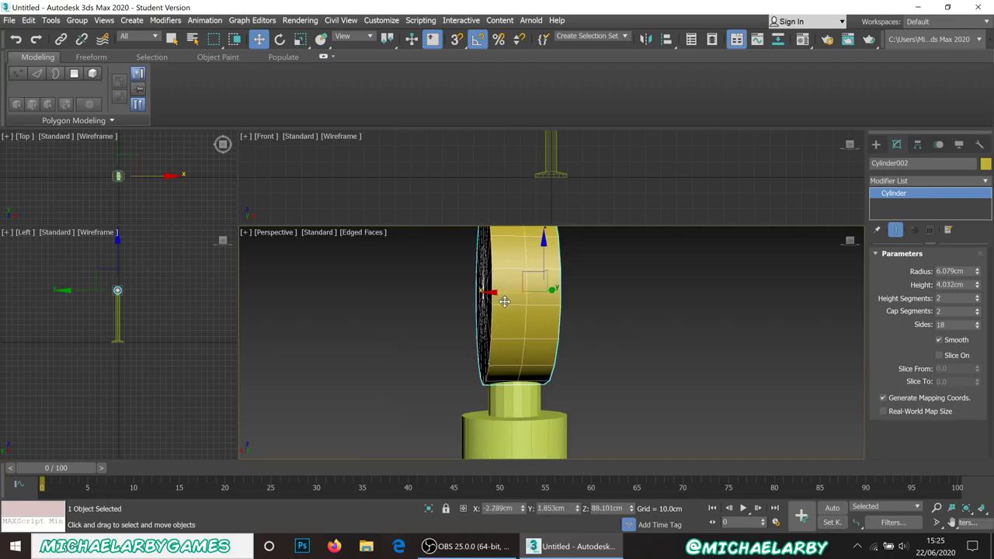
scroll(523, 395, "up", 3)
middle_click_drag(504, 381, 513, 334, "alt")
scroll(512, 326, "up", 2)
scroll(483, 349, "down", 4)
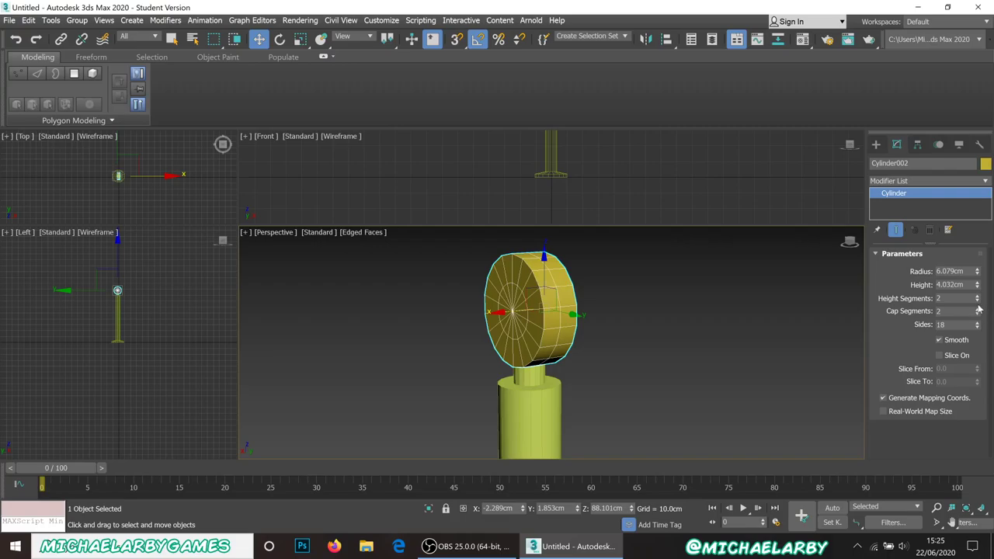
scroll(490, 295, "up", 2)
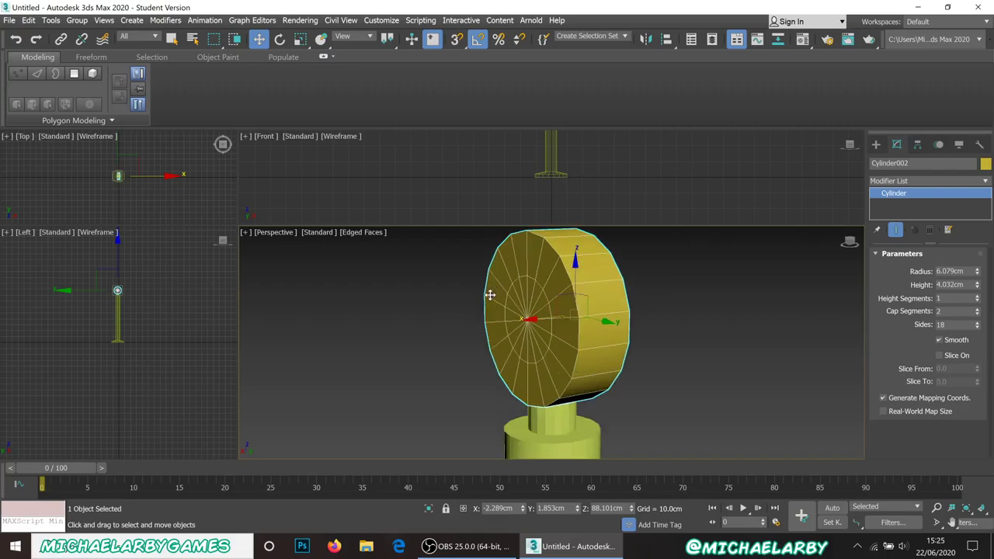
middle_click_drag(531, 321, 556, 316, "alt")
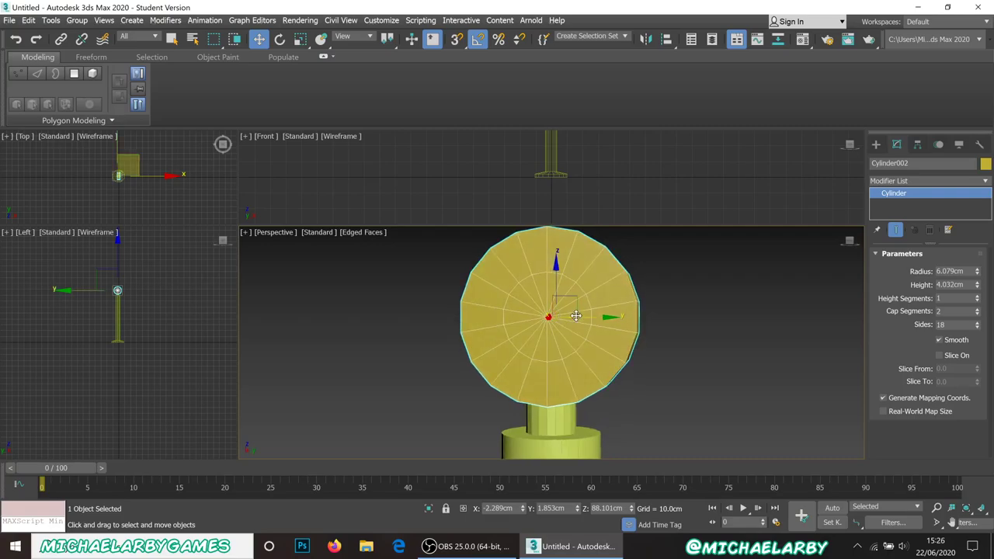
Convert the disc to Editable Poly and select its inner circular edge loop.
right_click(614, 327)
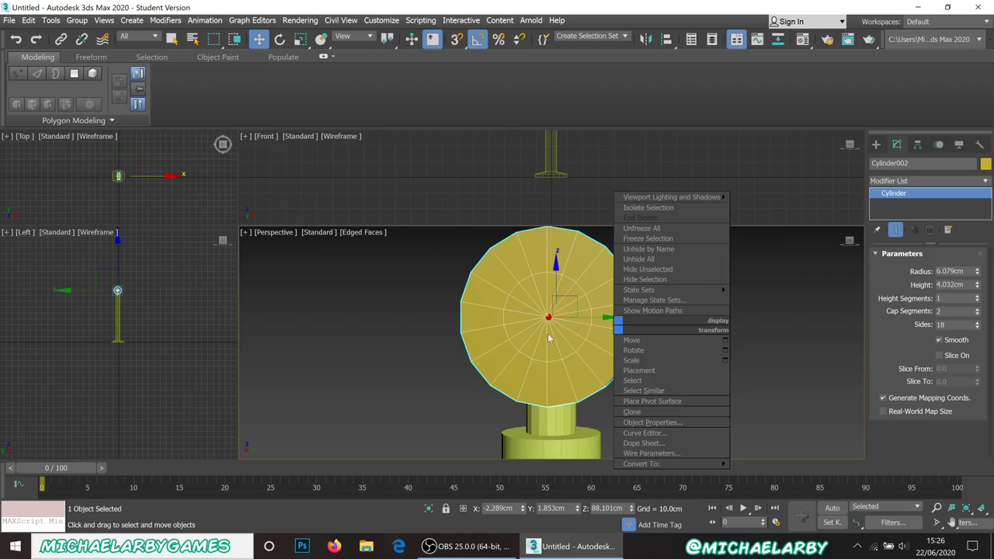
mouse_move(703, 465)
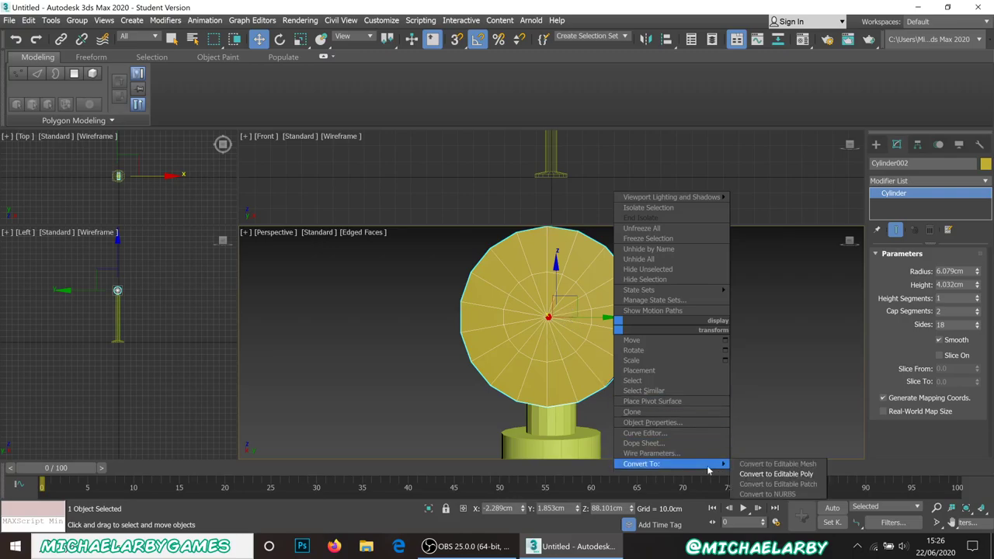
left_click(758, 474)
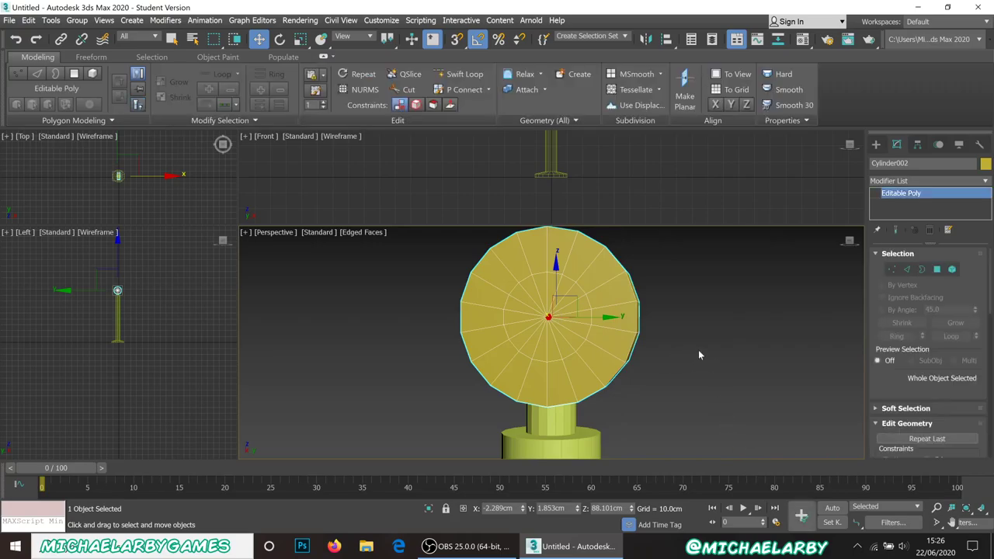
left_click(907, 269)
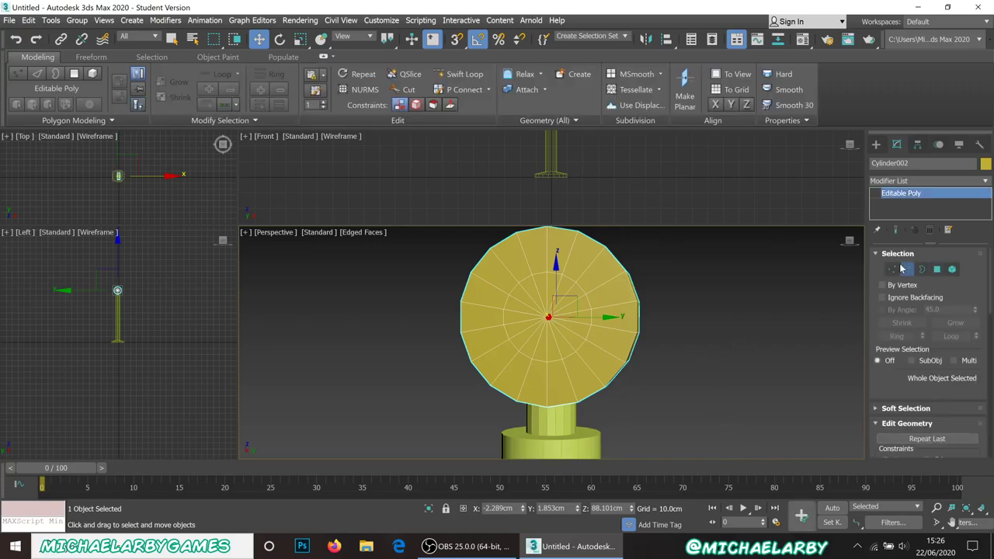
double_click(581, 345)
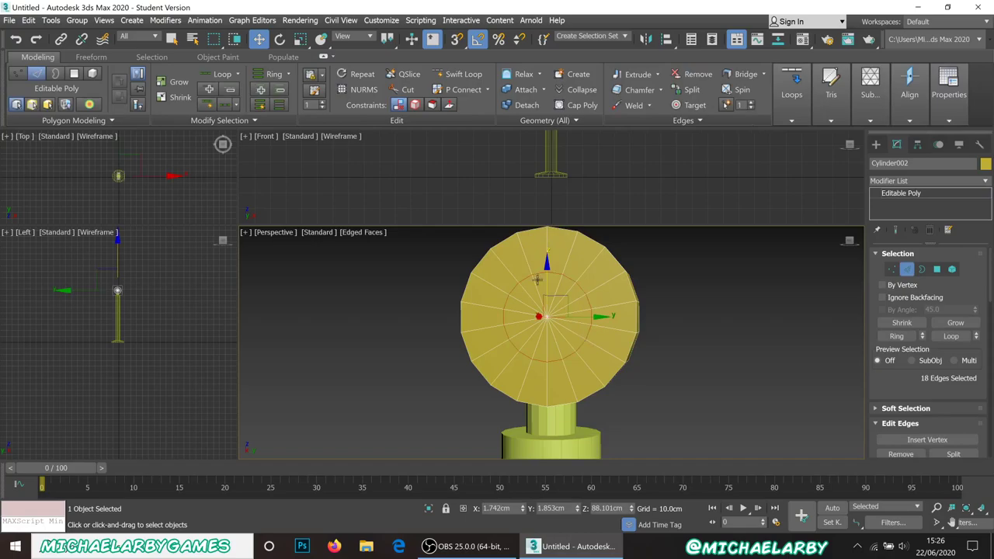
Try scaling and deleting the inner edge loop, then undo those changes.
left_click(301, 39)
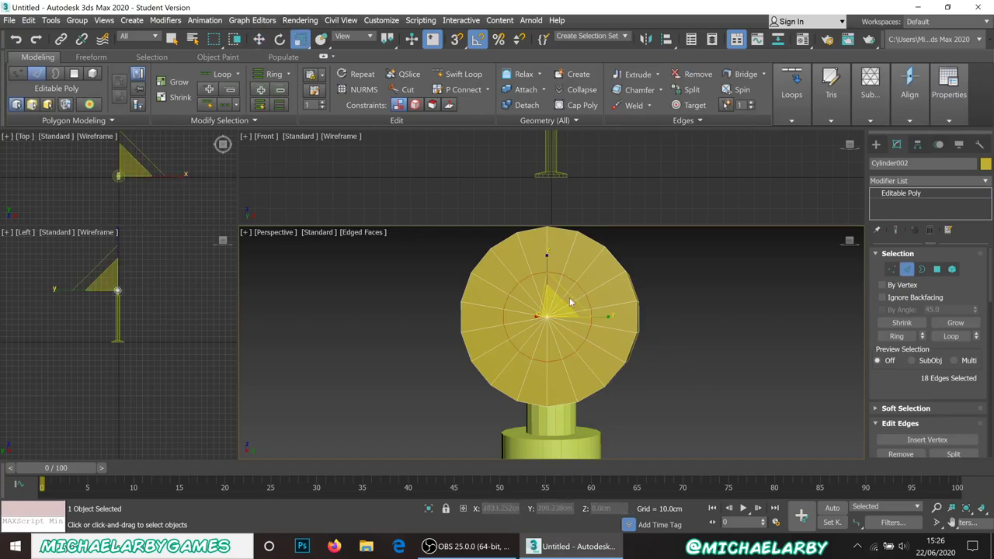
mouse_move(569, 297)
left_mouse_down()
mouse_move(593, 287)
mouse_move(581, 303)
left_mouse_up()
key("Delete")
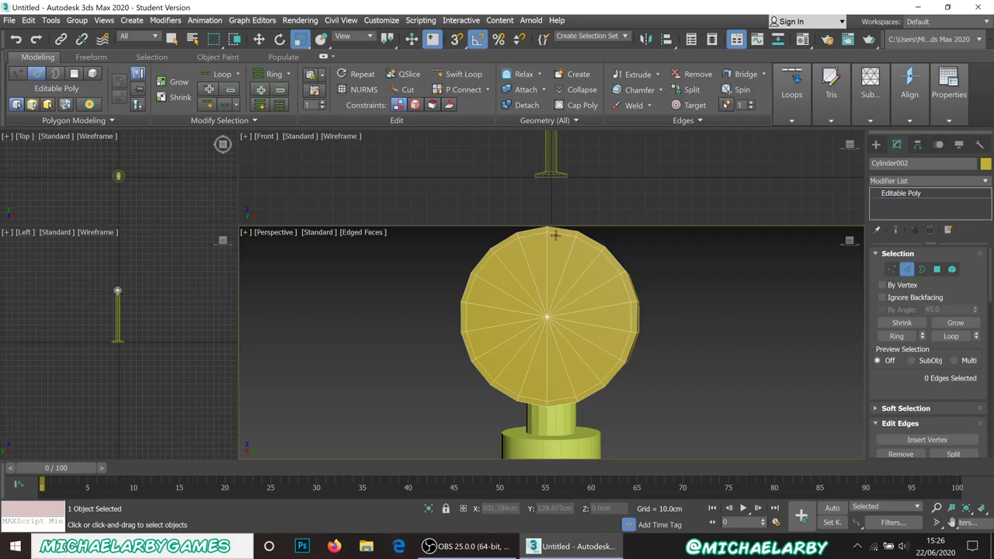
key("ctrl+z")
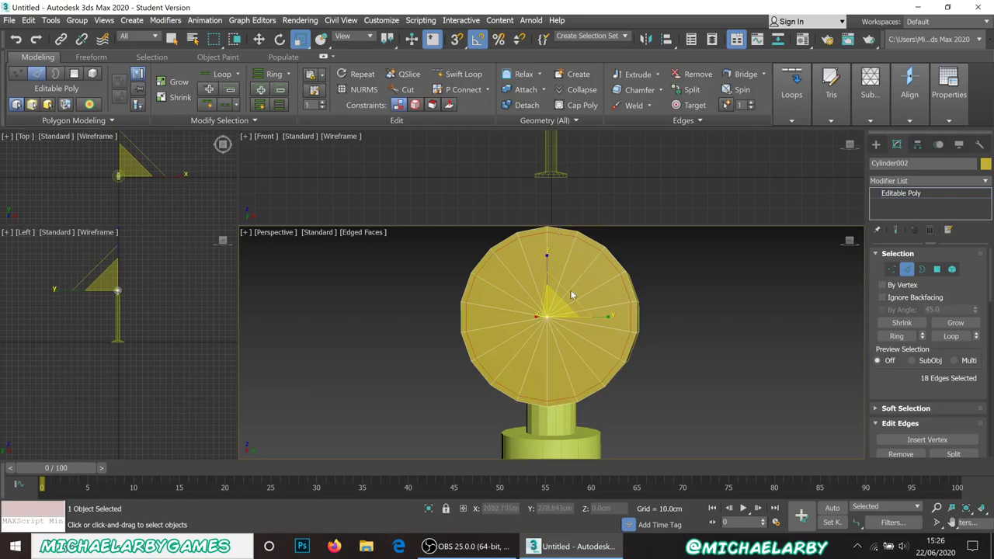
left_click_drag(572, 295, 566, 293)
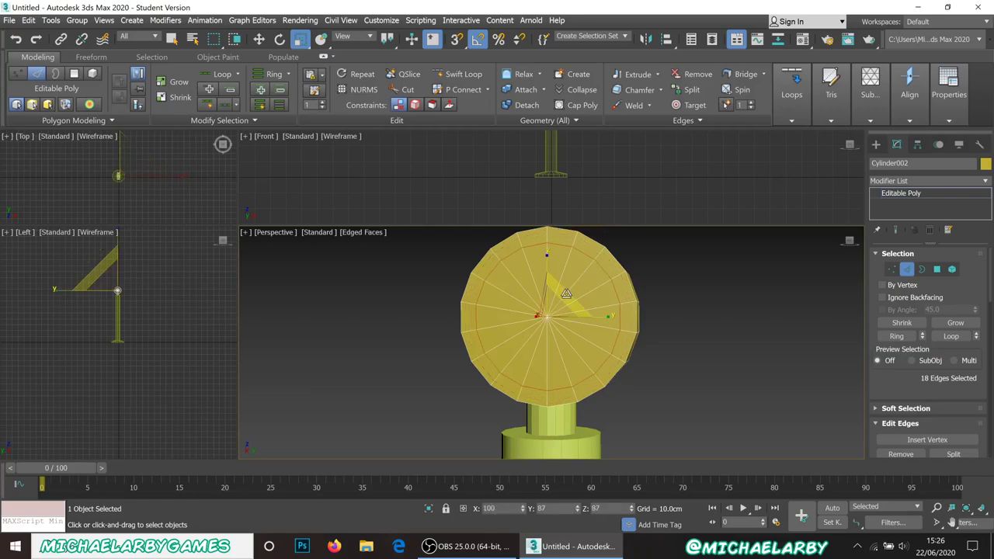
key("ctrl+z")
scroll(916, 365, "down", 4)
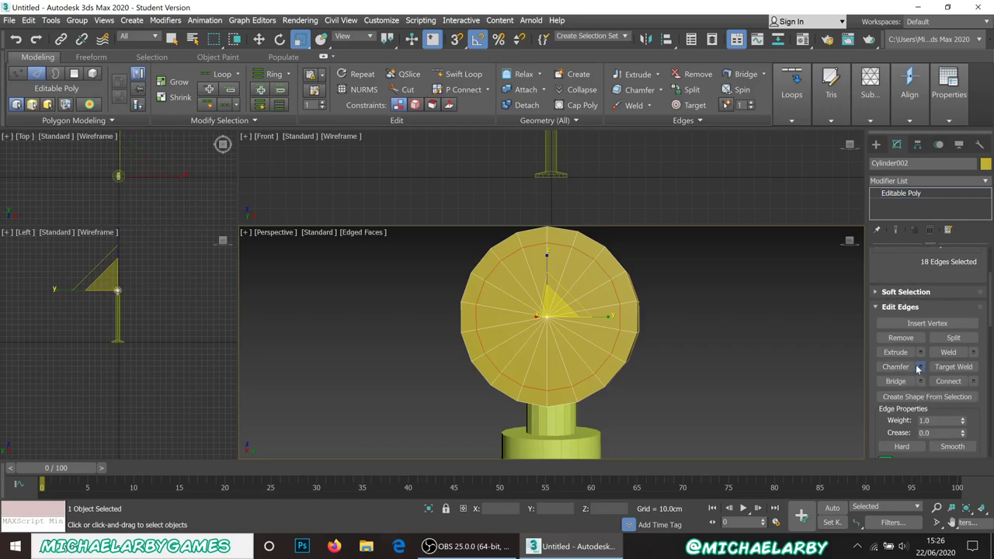
Chamfer the inner edge loop by 0.314cm.
left_click(920, 366)
scroll(513, 257, "up", 2)
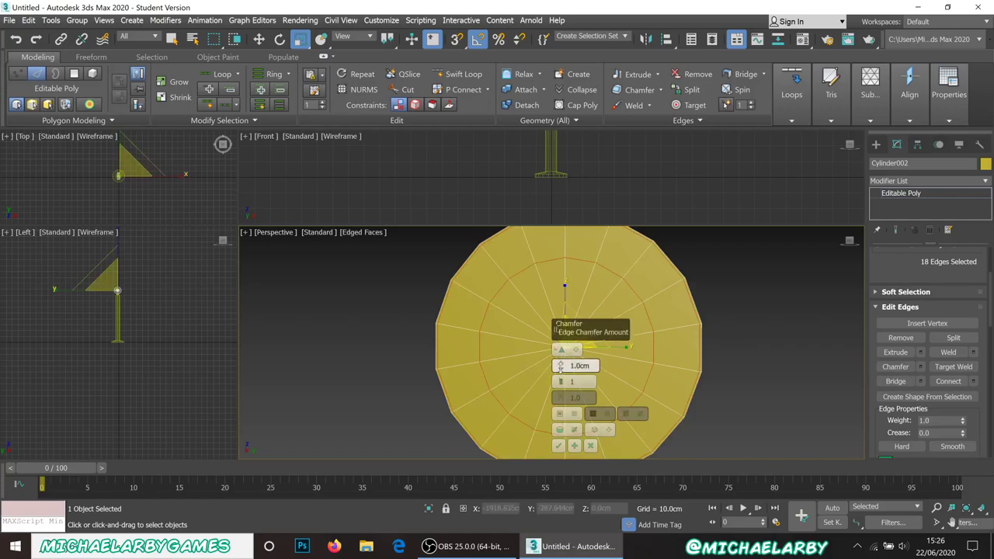
left_click_drag(560, 366, 560, 372)
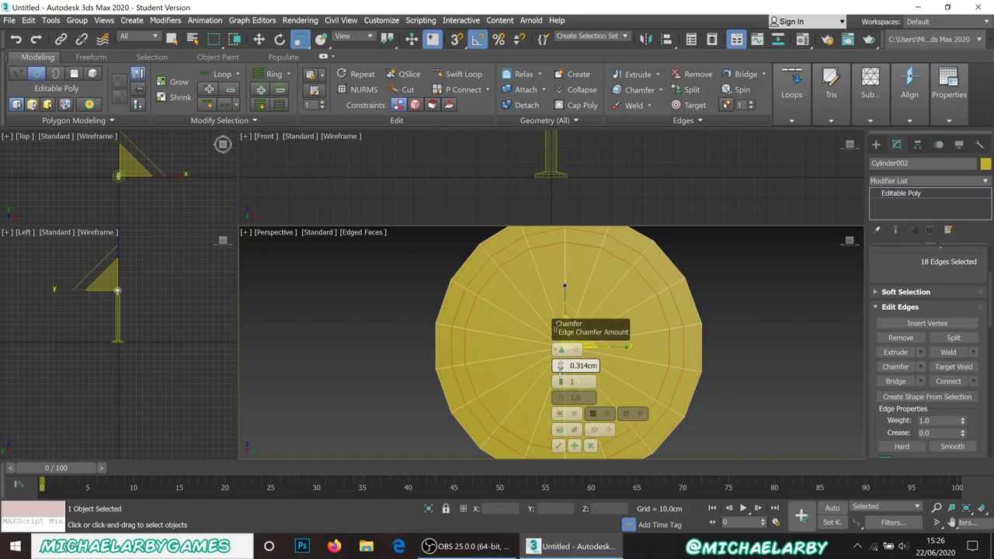
left_click(559, 447)
left_click_drag(539, 367, 582, 315)
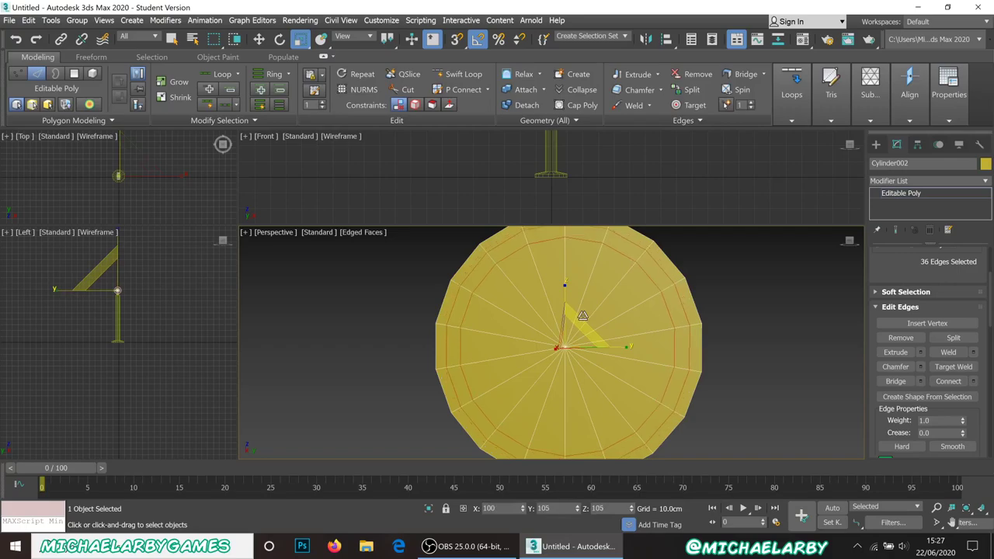
right_click(582, 315)
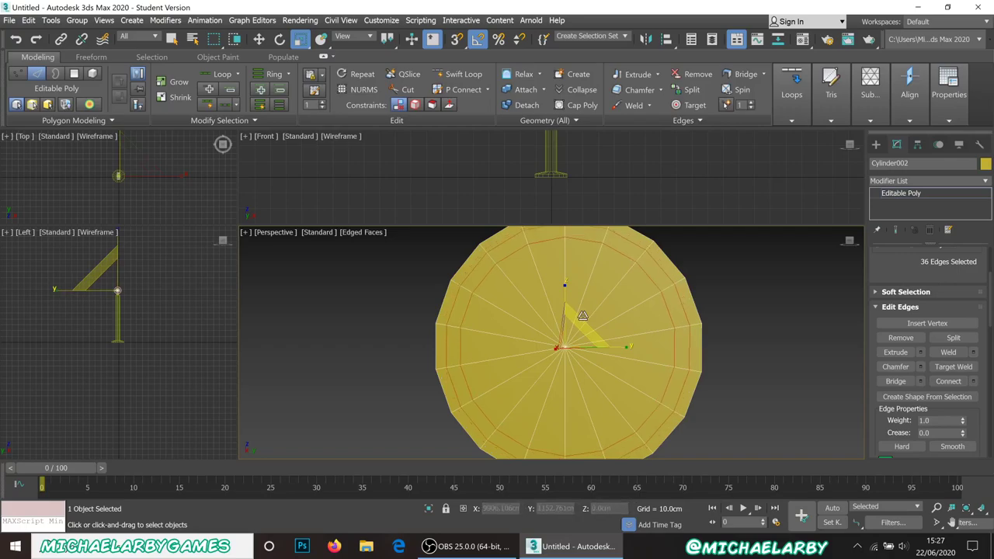
left_click(642, 264)
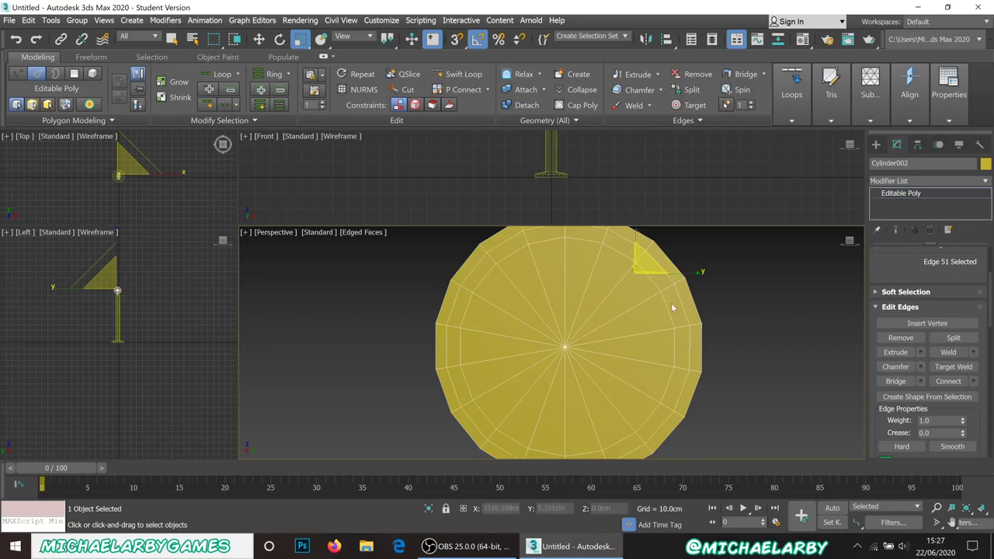
In Polygon mode, select the ring of 18 rim polygons on the disc.
key("4")
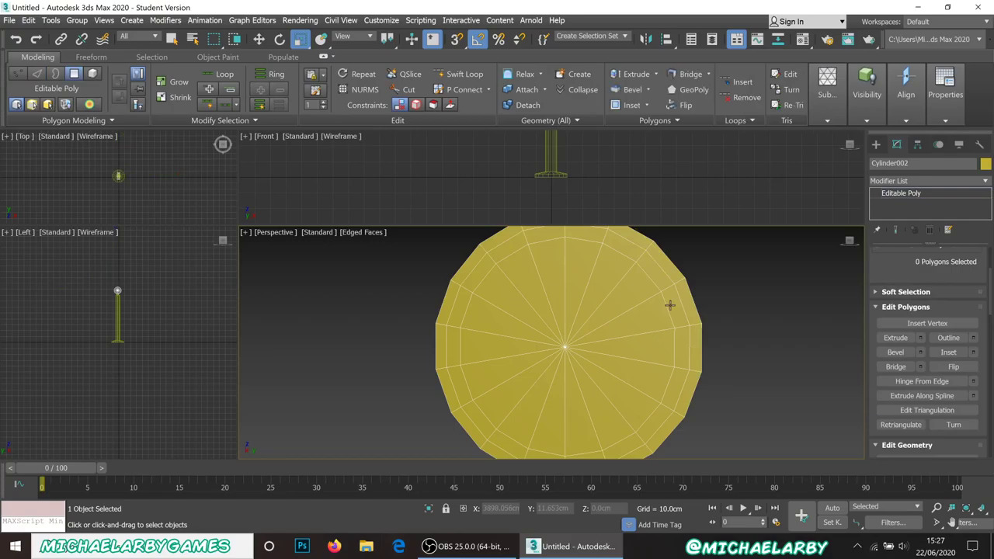
scroll(936, 260, "up", 2)
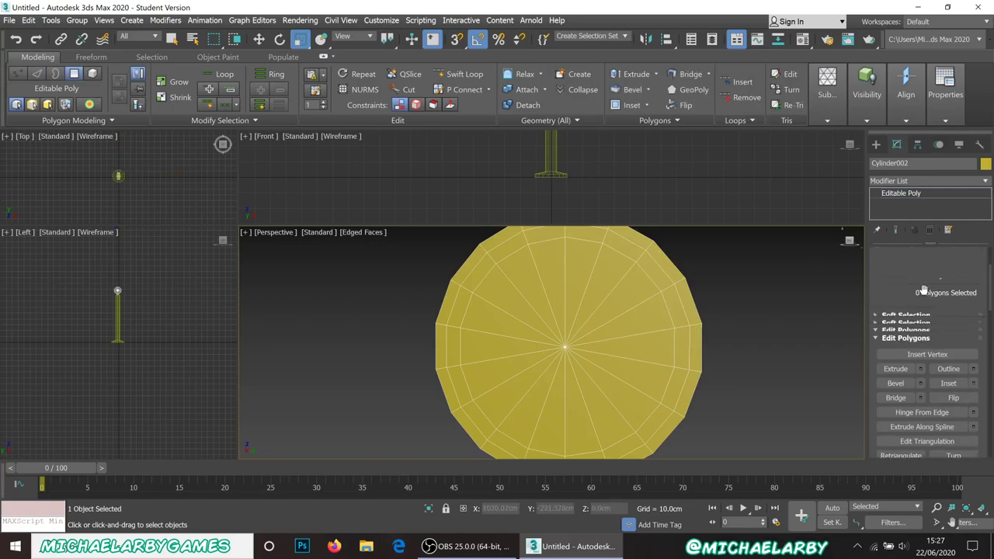
left_click(675, 296)
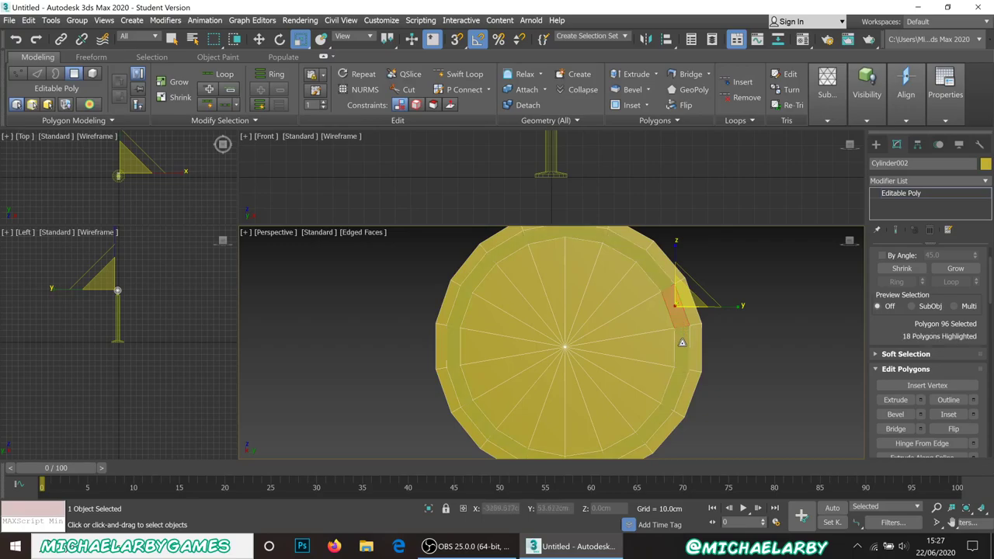
left_click(679, 340, "shift")
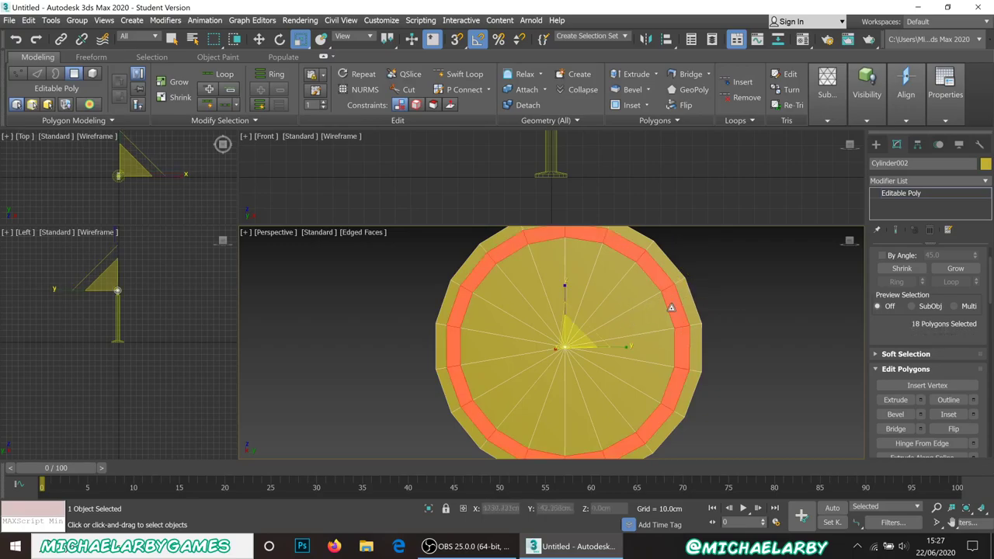
scroll(671, 307, "down", 2)
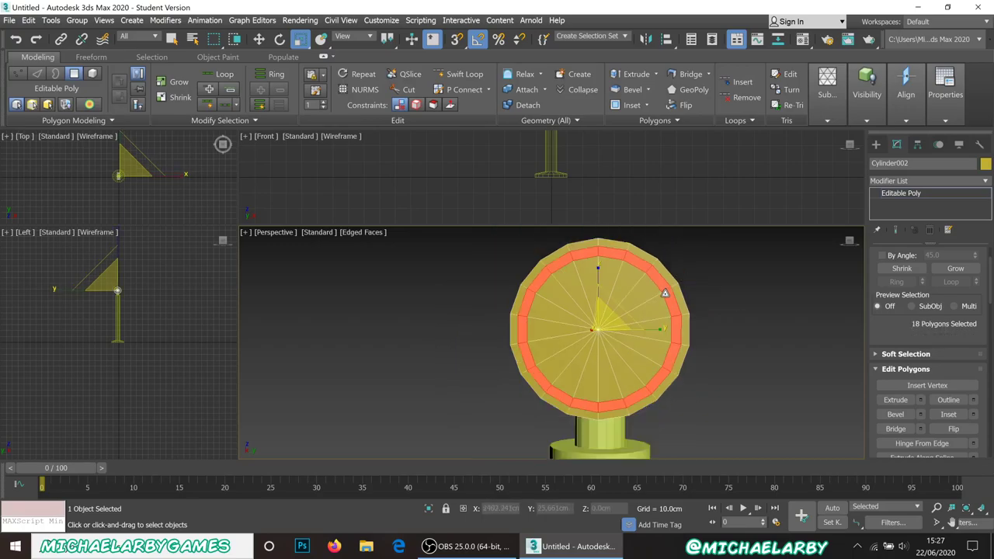
Extrude the rim polygons by -0.295cm to form a groove, then deselect them.
left_click(920, 399)
middle_click_drag(695, 267, 680, 267, "alt")
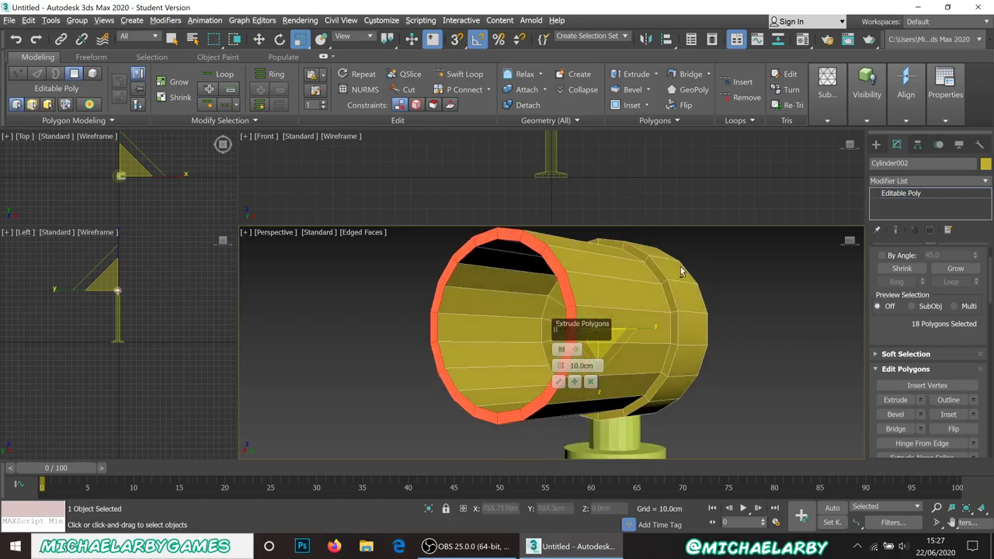
left_click_drag(561, 366, 595, 404)
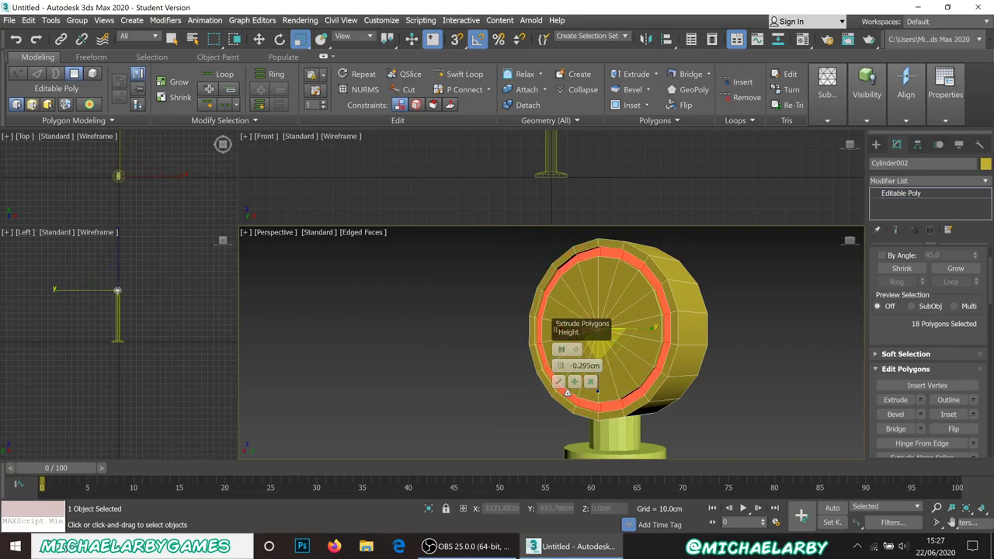
left_click(559, 381)
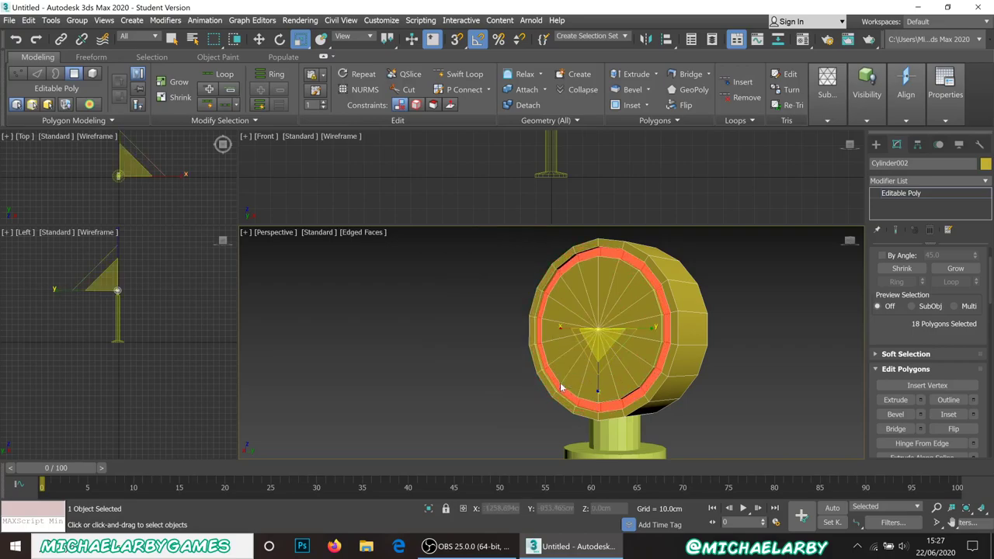
left_click(746, 332)
scroll(656, 291, "up", 3)
scroll(656, 290, "down", 3)
scroll(656, 290, "up", 3)
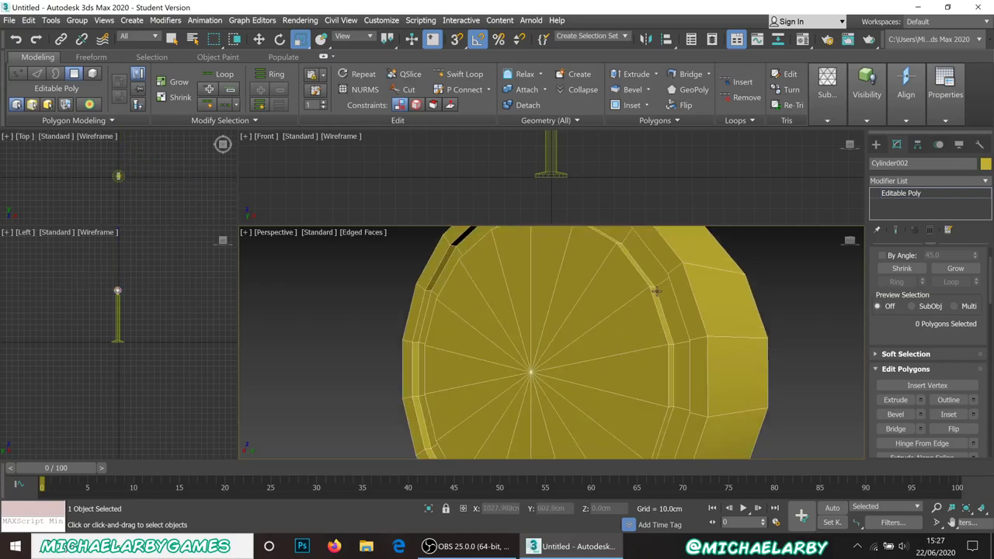
Test-move a side polygon (undone), pick a few face triangles, then clear the selection.
middle_click_drag(665, 284, 672, 315, "alt")
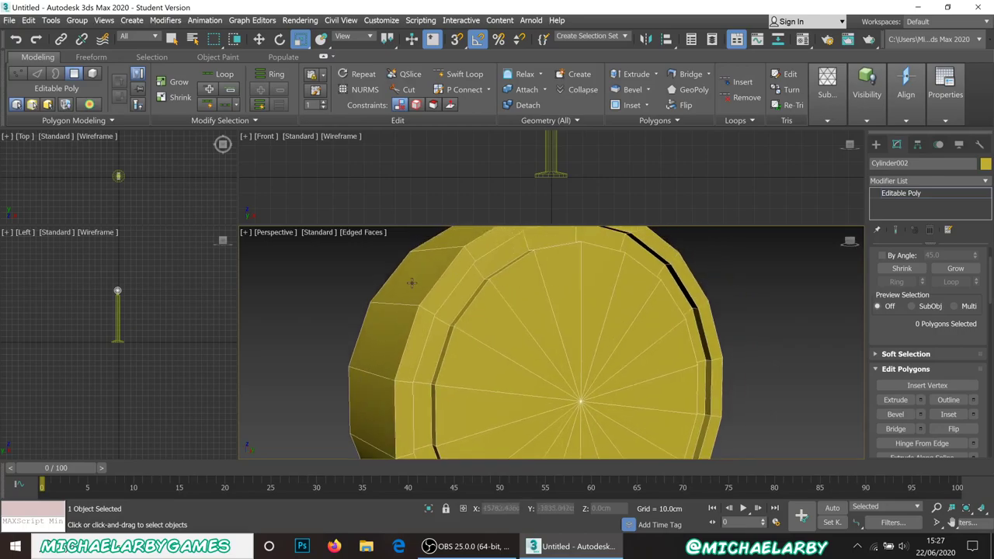
left_click_drag(412, 282, 402, 325)
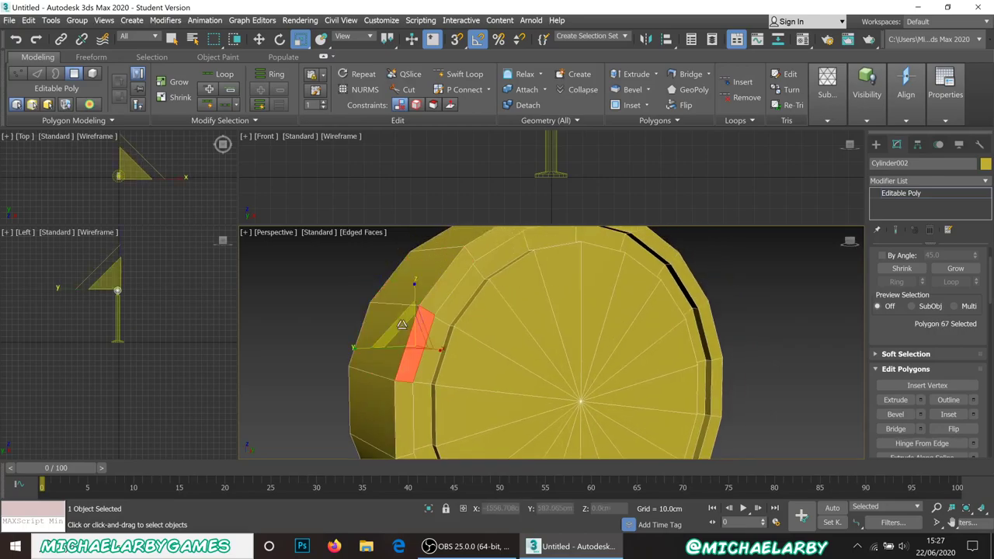
key("ctrl+z")
left_click(451, 346)
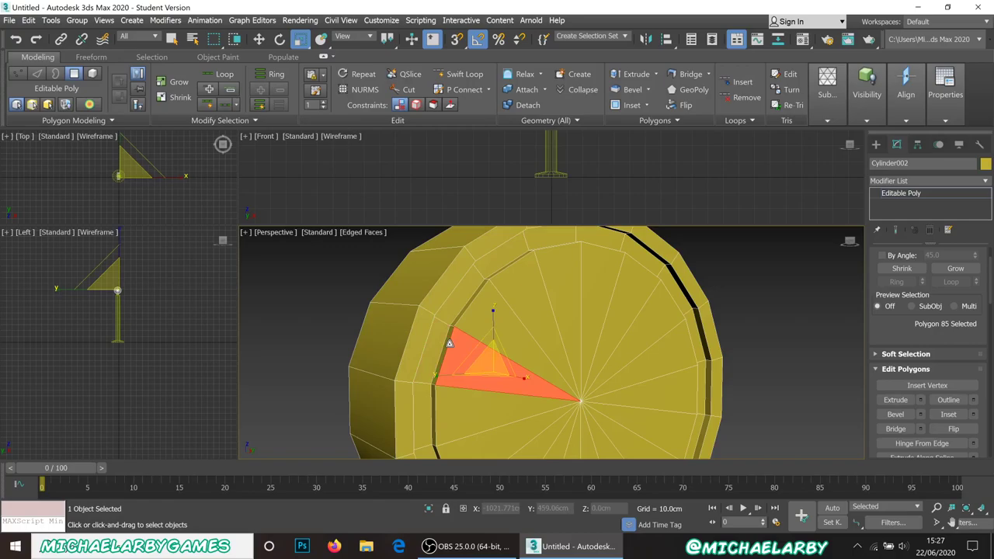
left_click(460, 320, "ctrl")
left_click(471, 293, "ctrl")
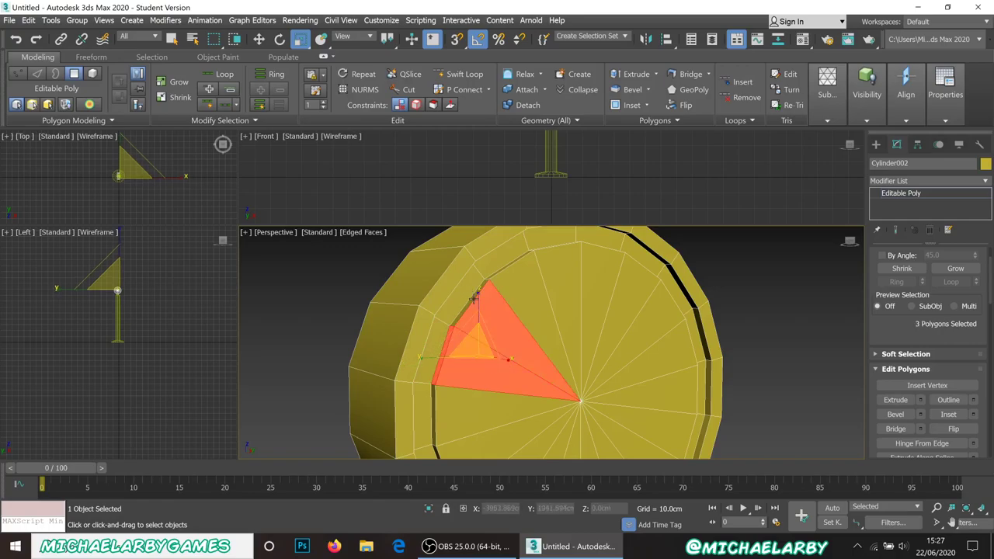
left_click(476, 287, "ctrl")
scroll(542, 316, "down", 8)
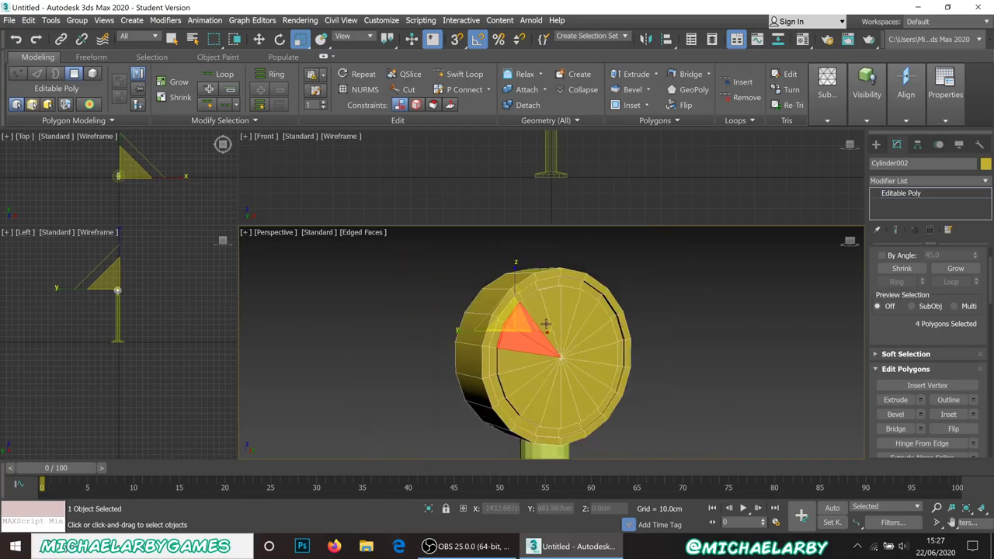
left_click(678, 342)
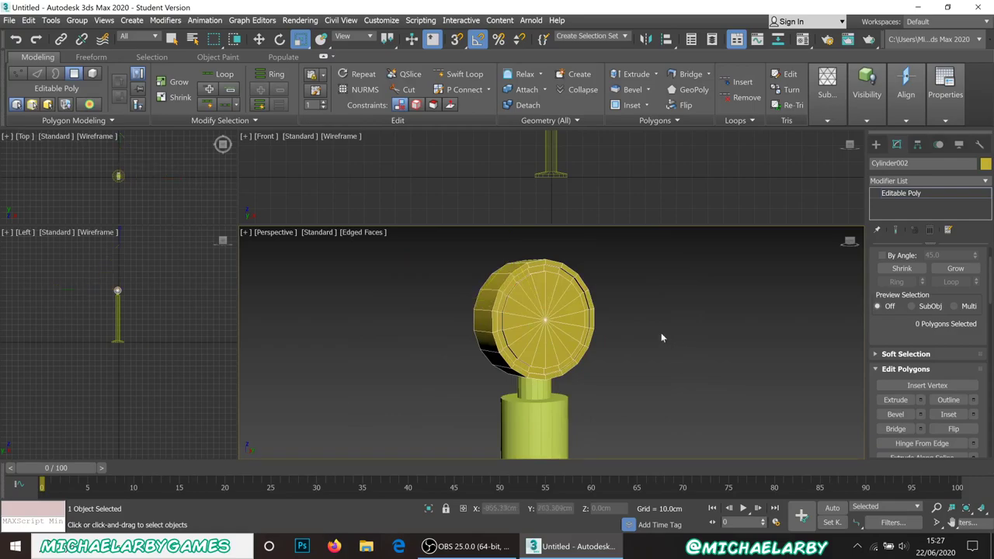
middle_click_drag(661, 337, 640, 308, "alt")
Return to Top-level and select the disc and the pole together.
right_click(640, 307)
left_click(619, 294)
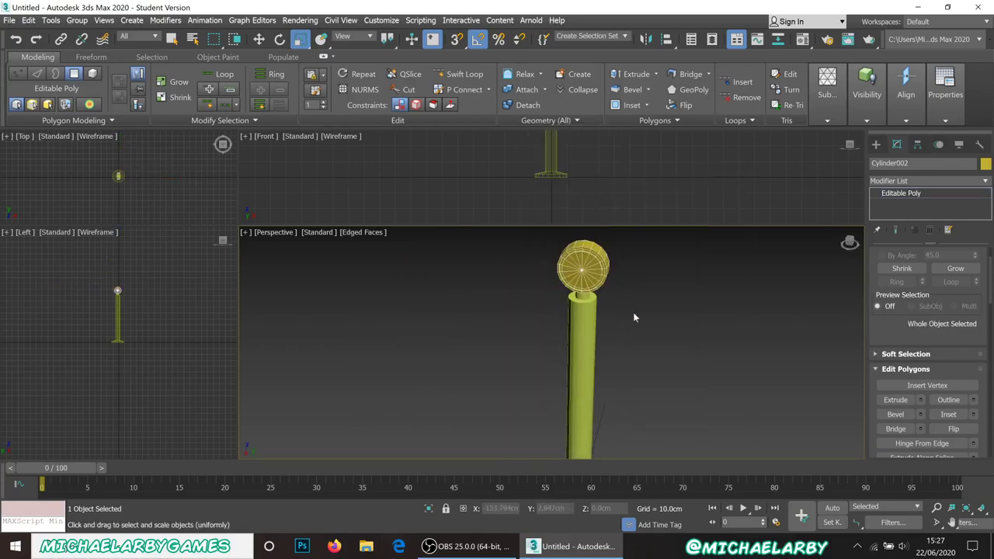
left_click(651, 345)
scroll(645, 326, "down", 2)
middle_click_drag(646, 326, 606, 345, "alt")
scroll(594, 334, "up", 3)
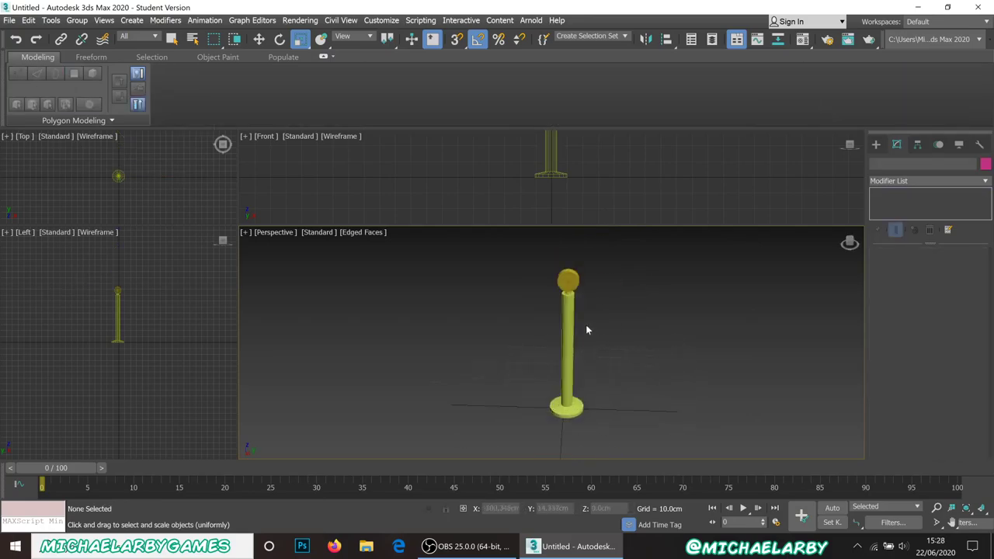
scroll(575, 298, "up", 3)
left_click(572, 284)
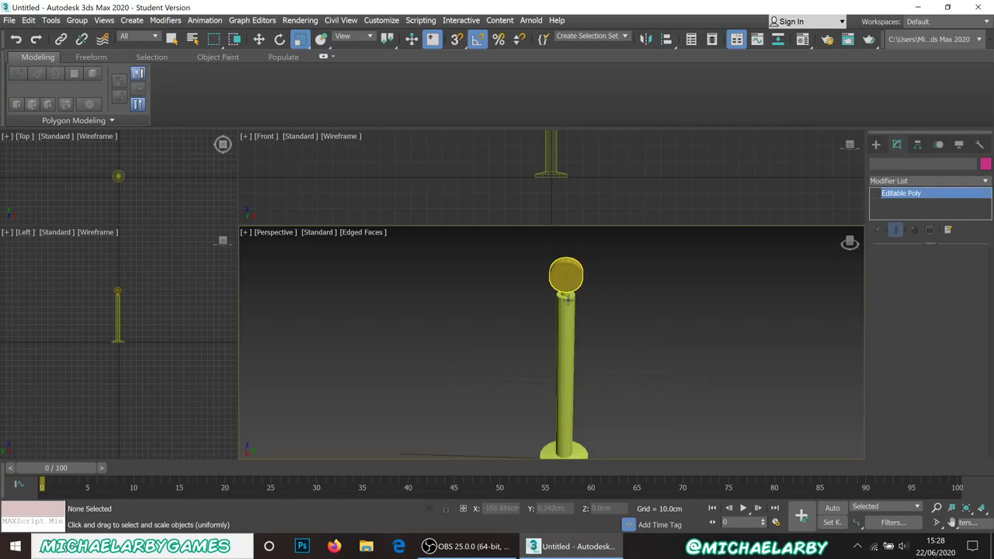
left_click(563, 362, "ctrl")
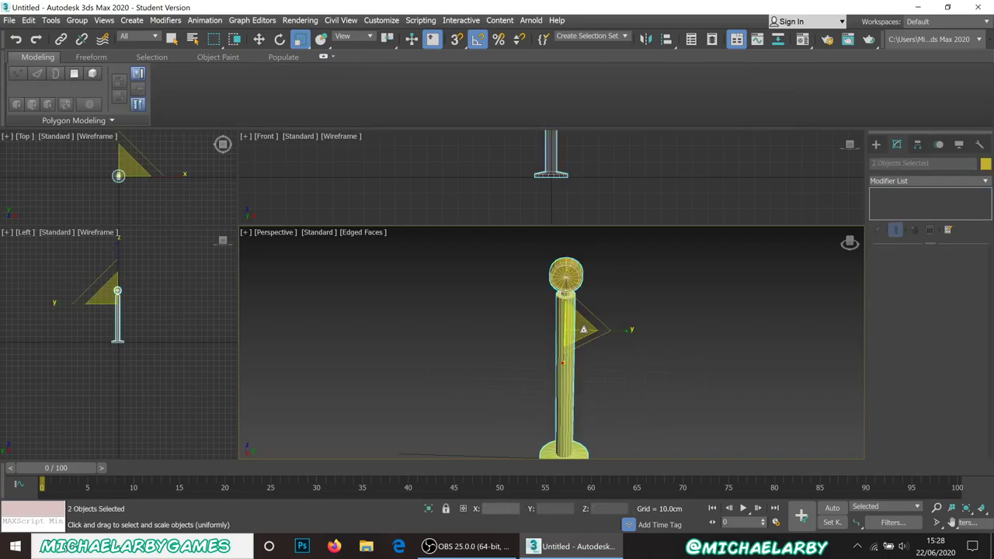
middle_click_drag(567, 333, 386, 213, "alt")
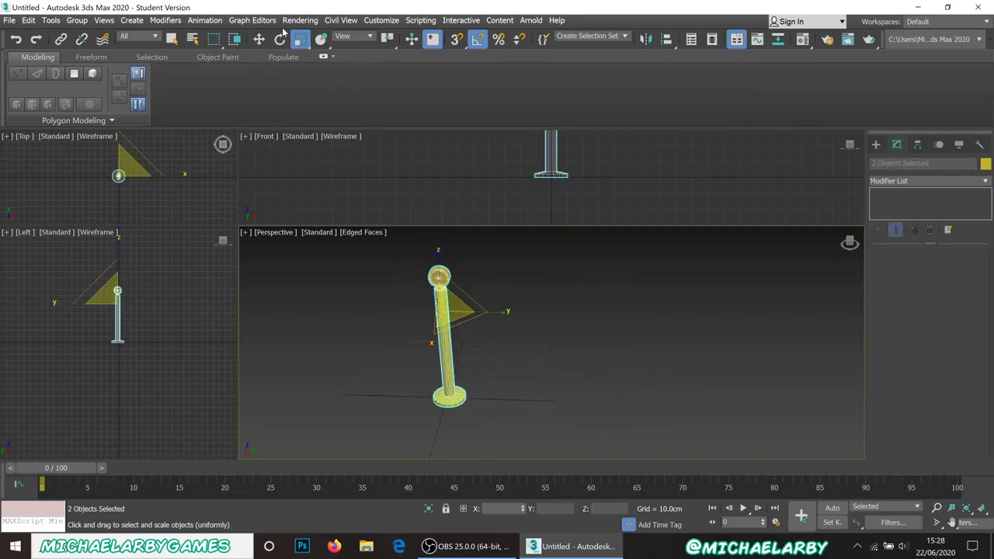
Clone the pole and disc as a Copy standing beside the original, then deselect.
left_click(259, 40)
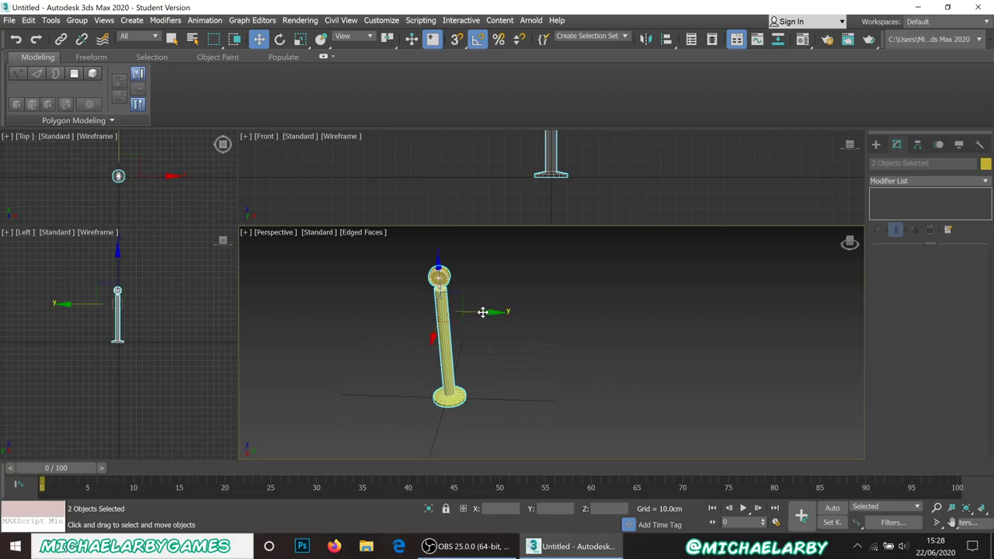
mouse_move(482, 312)
left_mouse_down("shift")
mouse_move(570, 337)
mouse_move(563, 471)
mouse_move(548, 513)
mouse_move(588, 399)
mouse_move(609, 376)
mouse_move(741, 386)
mouse_move(724, 396)
left_mouse_up("shift")
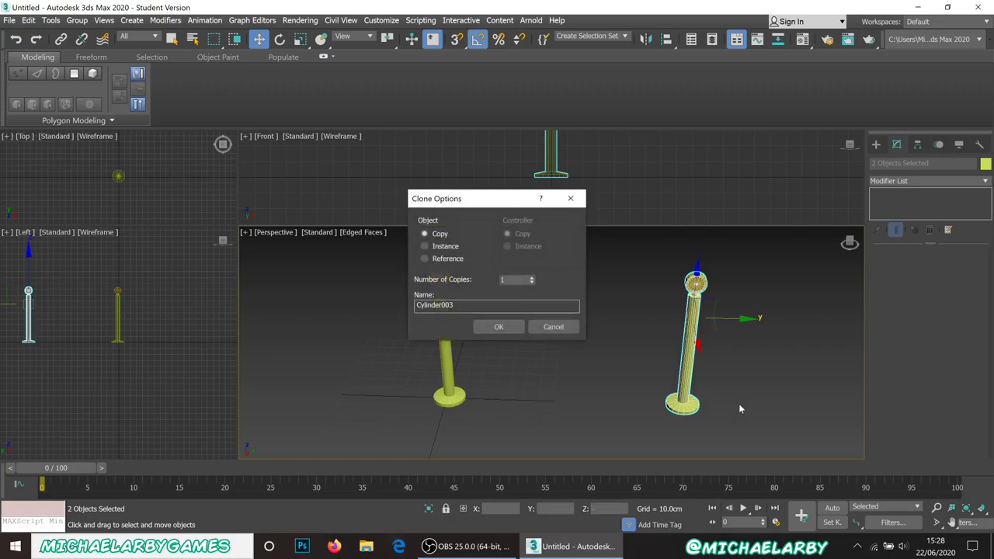
left_click(499, 327)
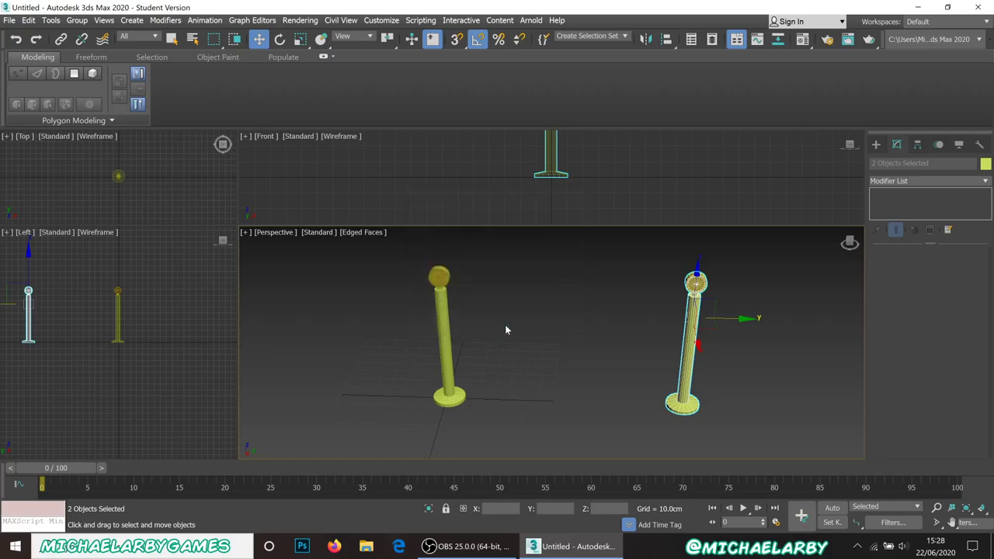
left_click(821, 367)
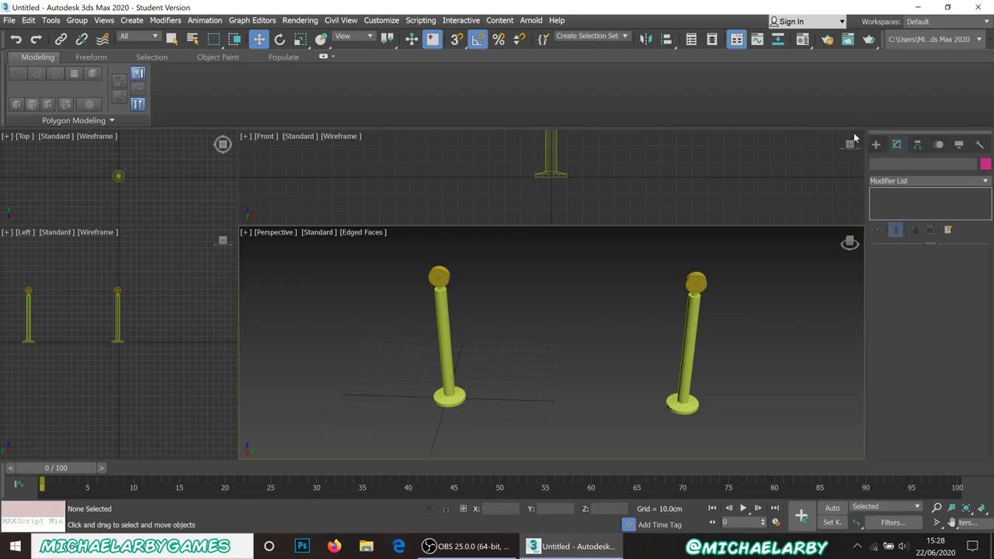
Draw a long, flat box between the two posts and set its height.
left_click(876, 145)
left_click(901, 220)
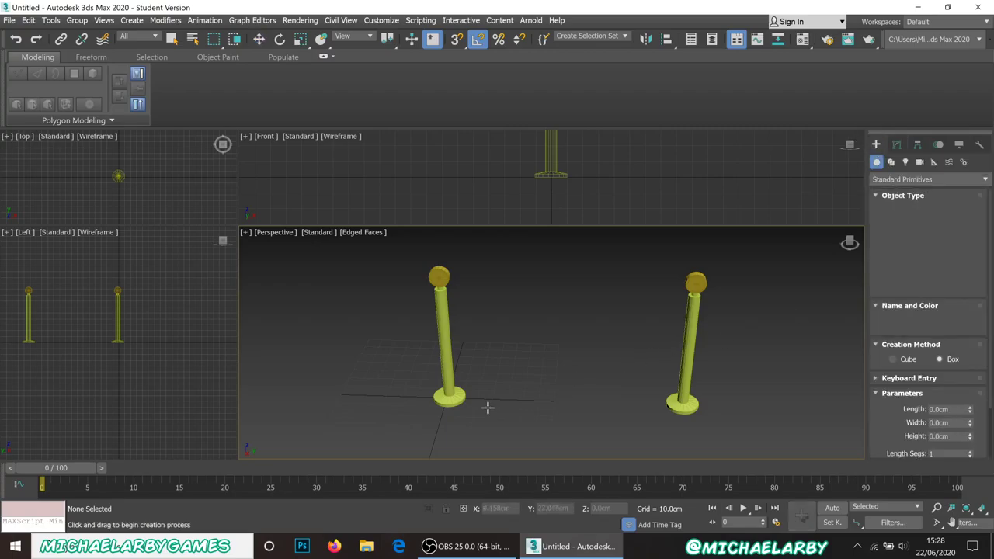
left_click_drag(475, 411, 665, 422)
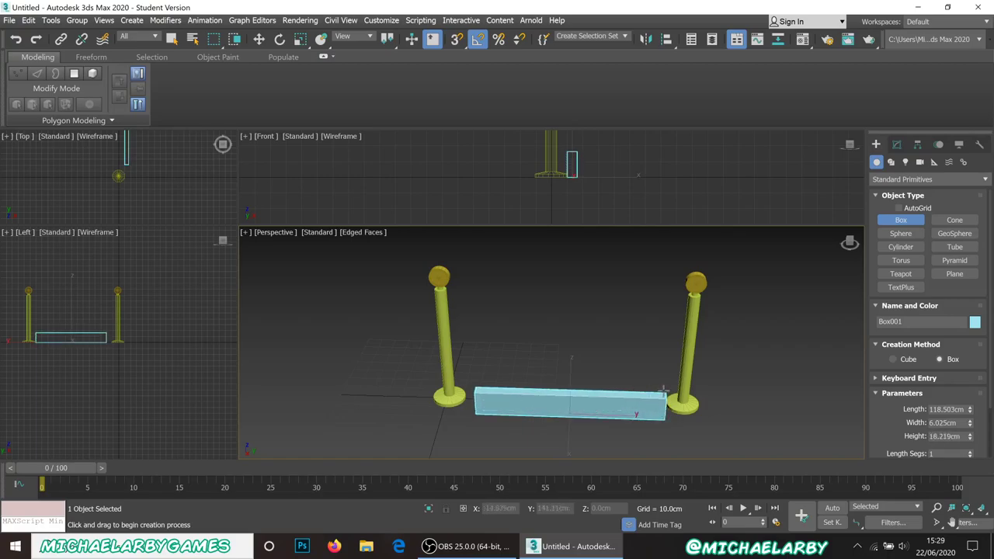
left_click(664, 387)
Move the new box into line between the posts, then enlarge the front view.
left_click(259, 38)
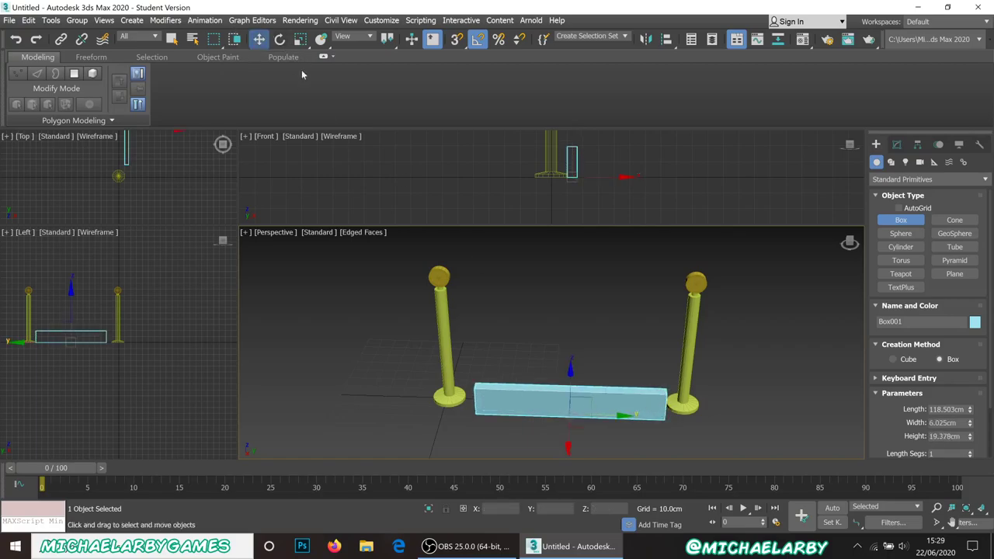
middle_click_drag(497, 295, 465, 320, "alt")
left_click_drag(453, 350, 479, 355)
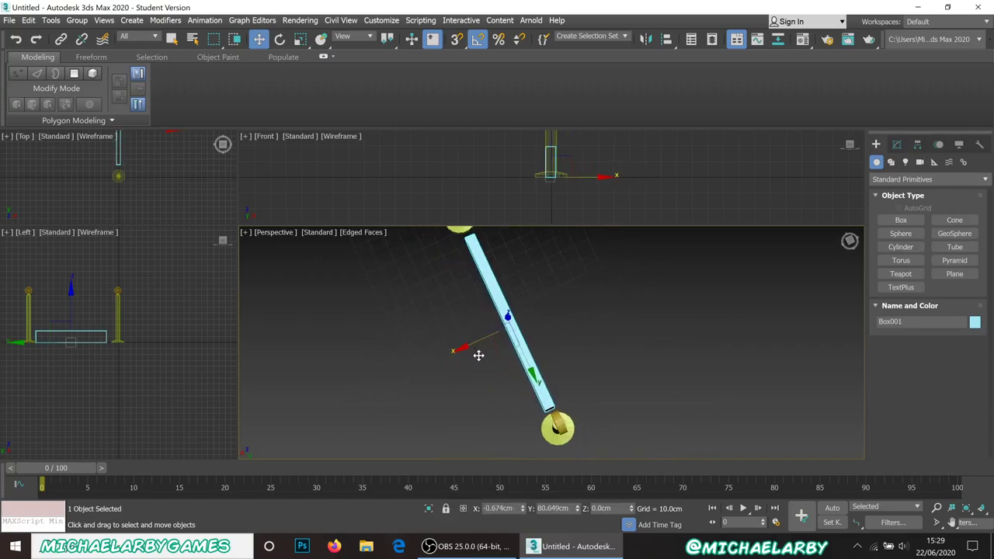
left_click(486, 189)
scroll(575, 178, "up", 4)
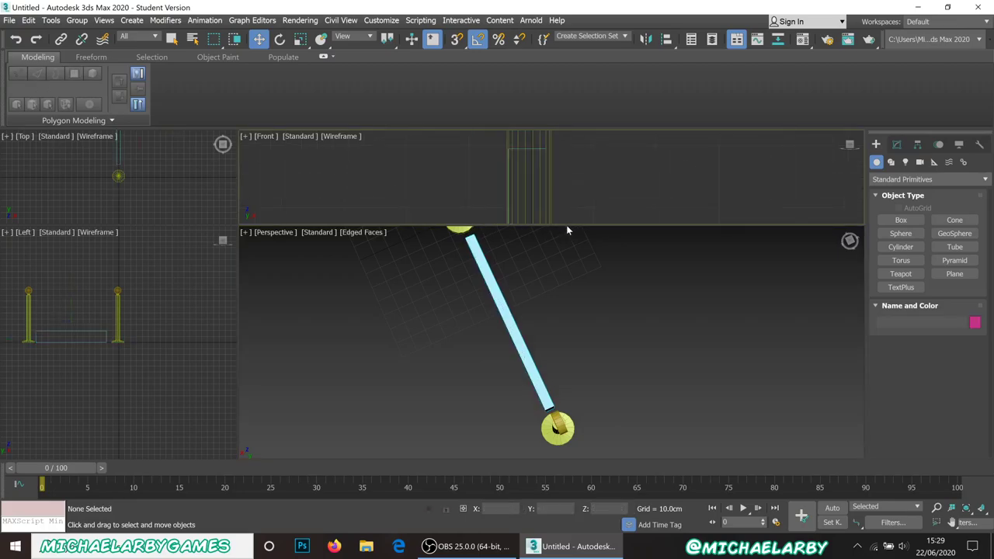
left_click_drag(569, 225, 571, 332)
Set Box001's width to 3.133cm and its height to 22.673cm.
left_click(544, 272)
left_click(897, 144)
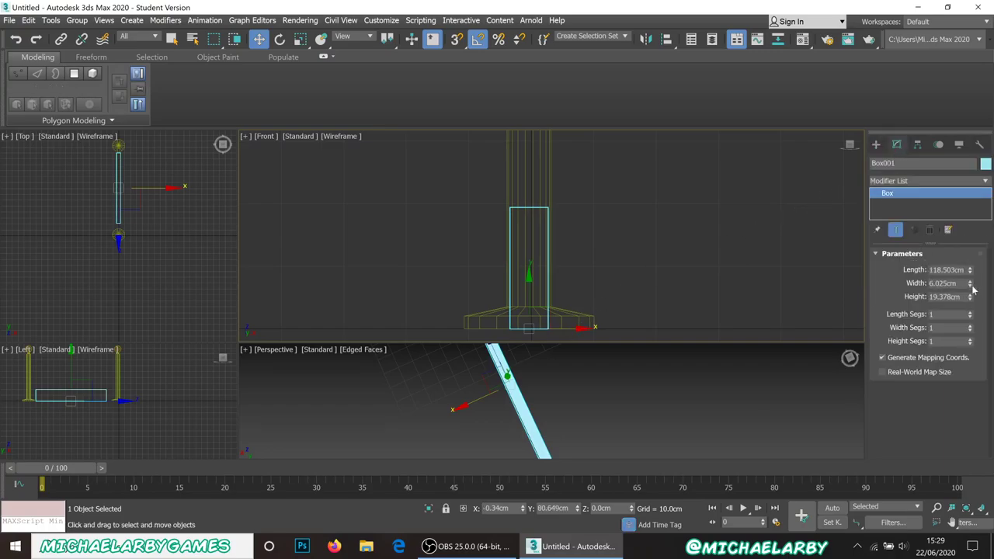
left_click_drag(970, 288, 969, 297)
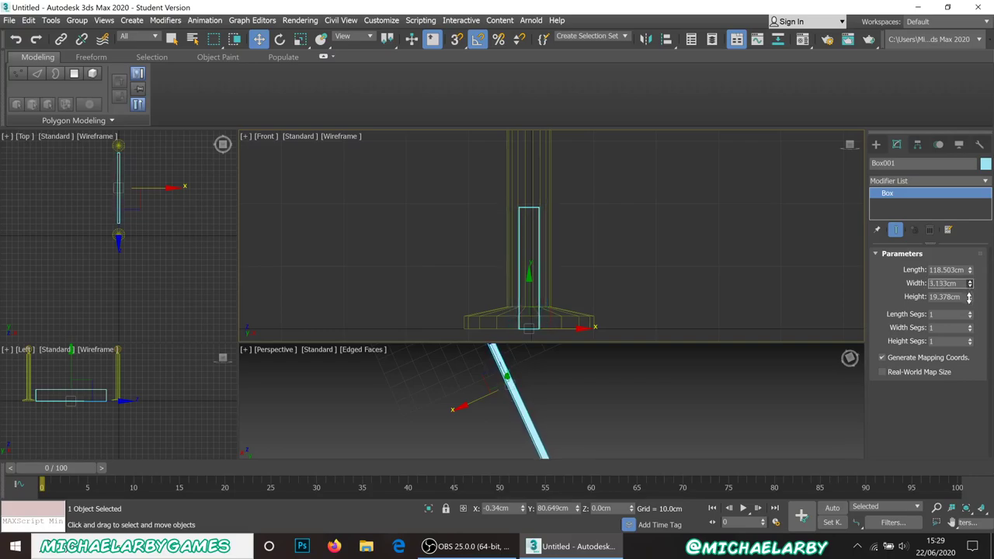
left_click_drag(971, 300, 973, 288)
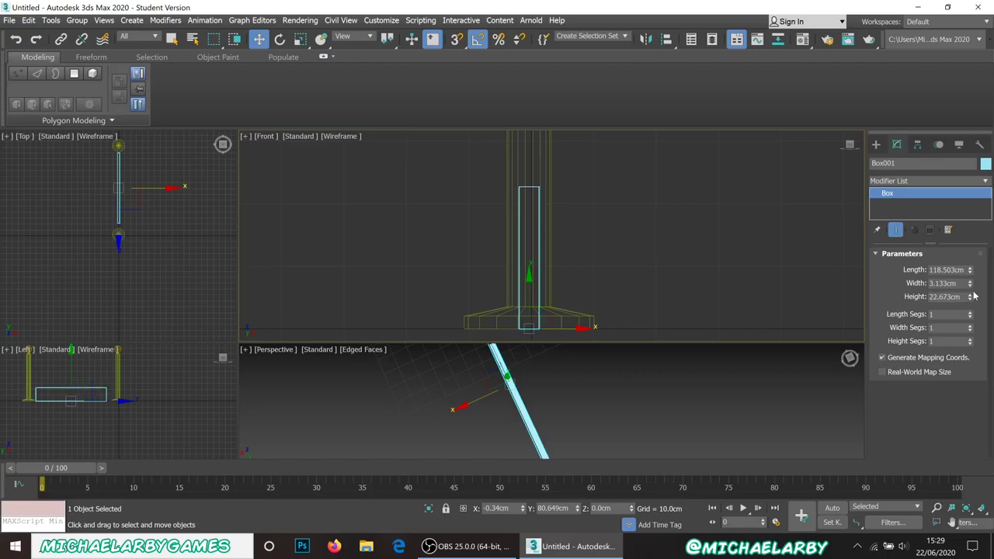
scroll(553, 280, "down", 5)
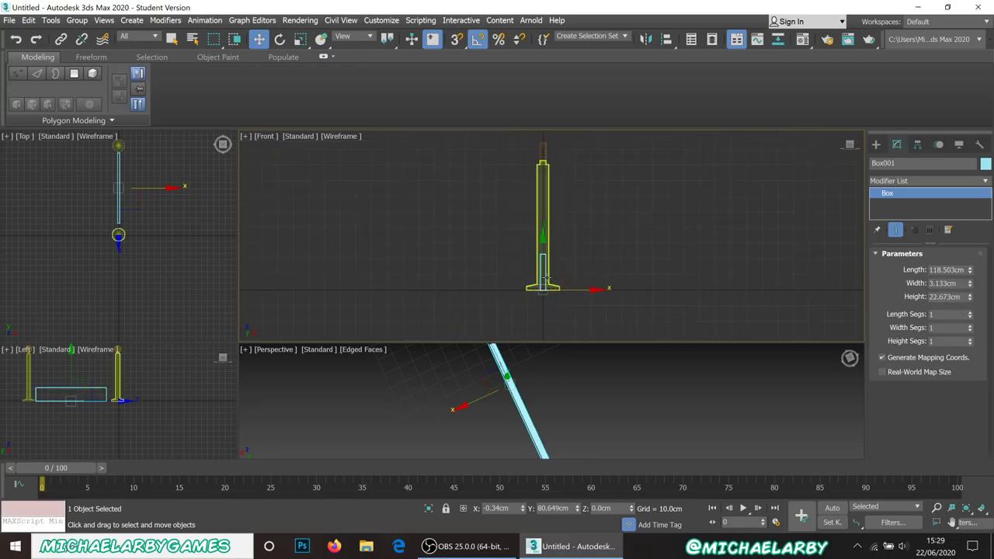
Raise the box up between the posts and reselect it from a front-on view.
left_click_drag(542, 261, 614, 178)
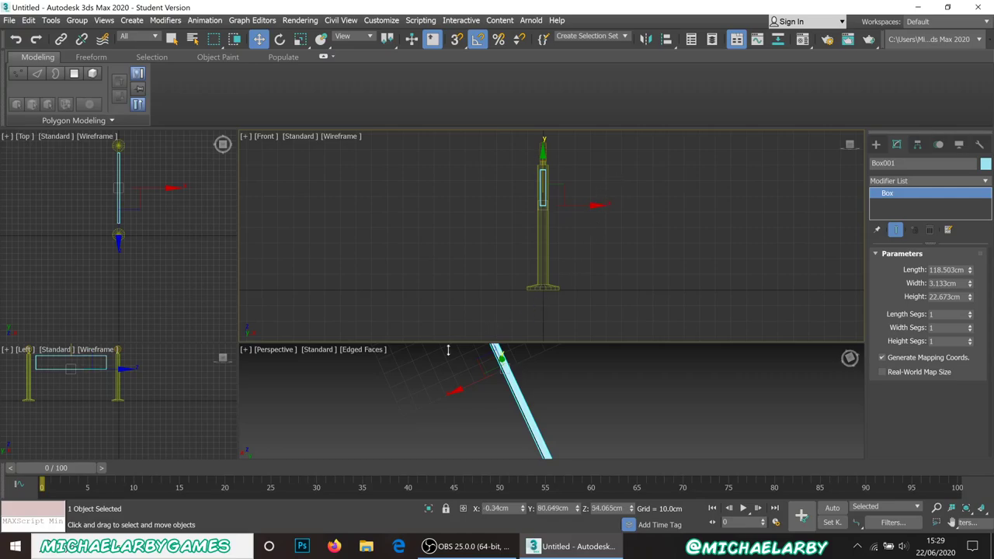
left_click(439, 378)
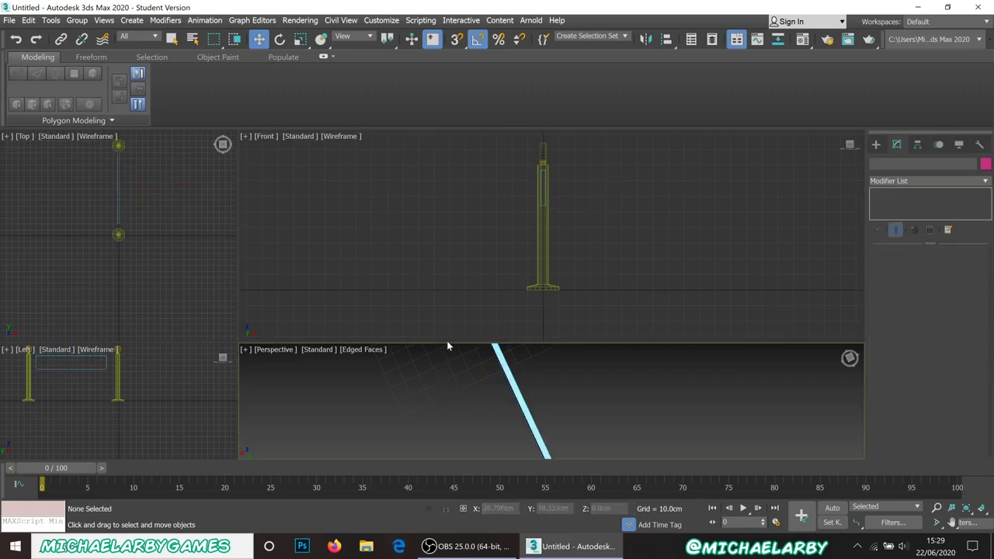
left_click_drag(450, 343, 470, 217)
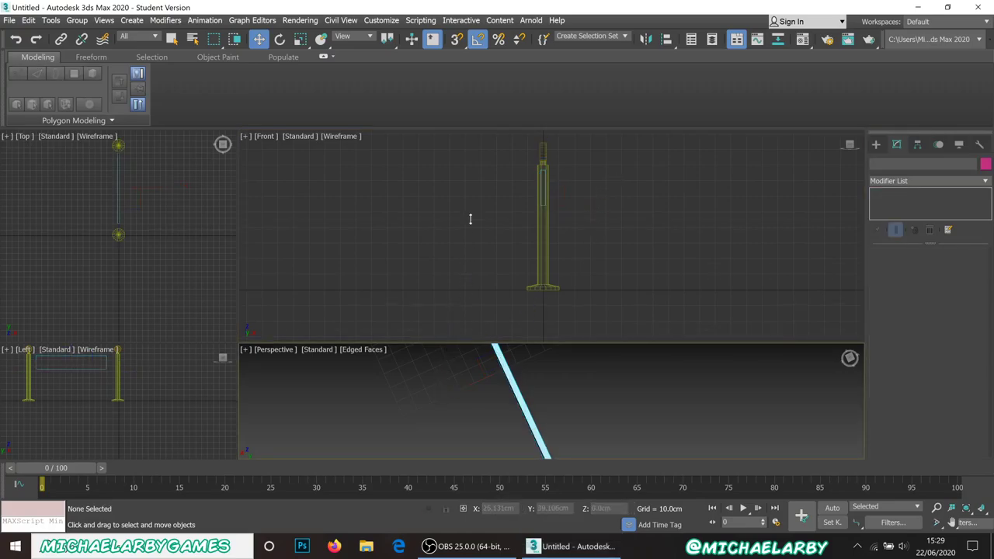
scroll(469, 309, "down", 2)
middle_click_drag(484, 305, 497, 335, "alt")
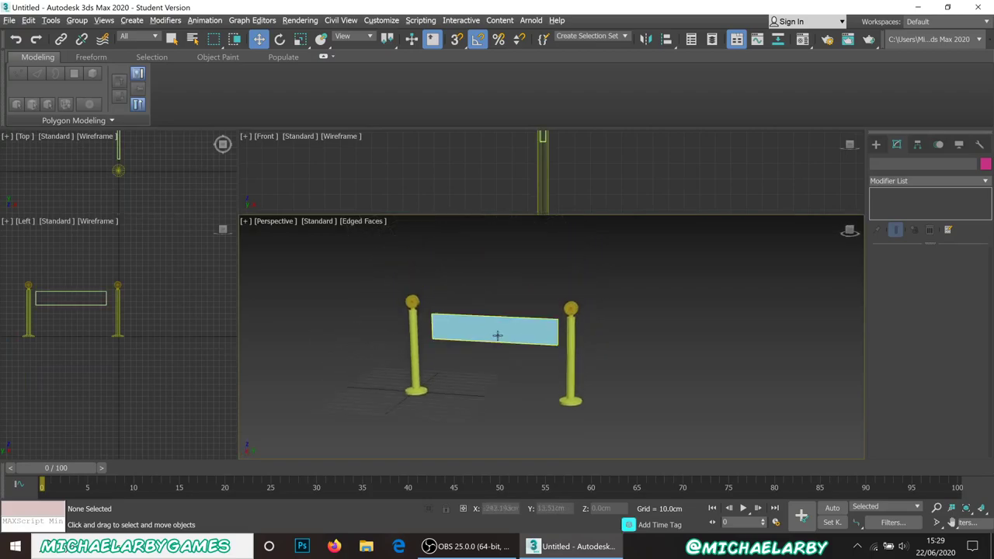
scroll(484, 323, "up", 2)
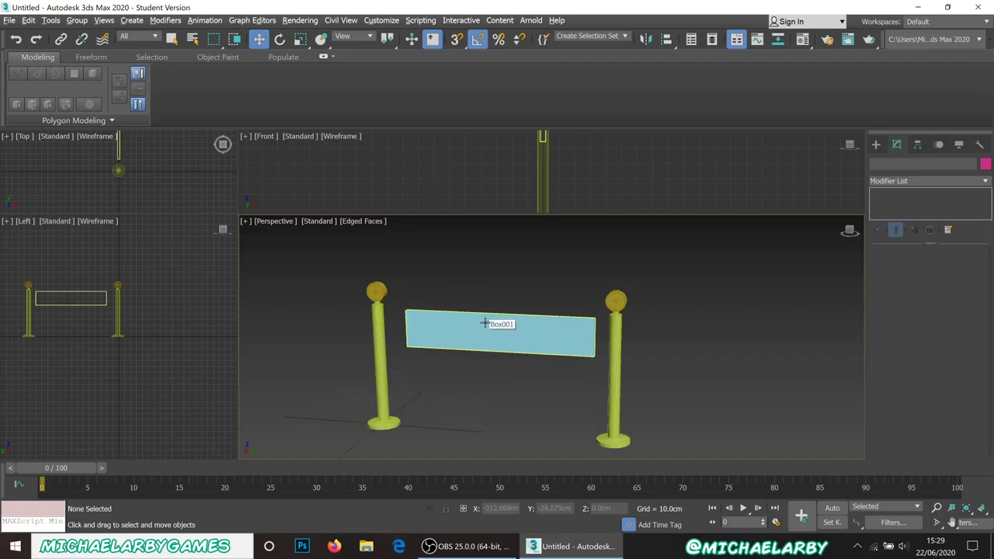
left_click(565, 332)
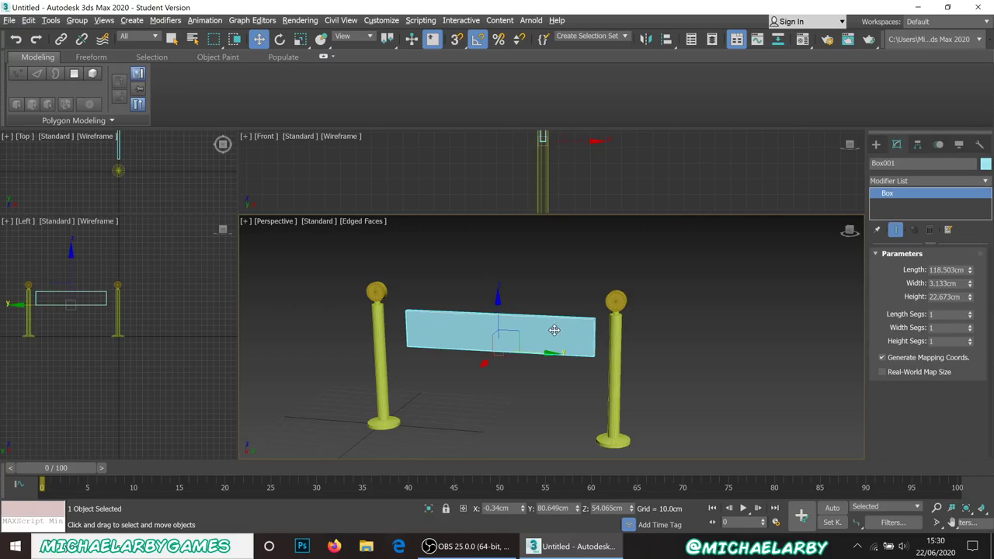
Scale Box001 shorter along its length so it fits between the poles.
left_click(302, 39)
left_click_drag(550, 356, 460, 329)
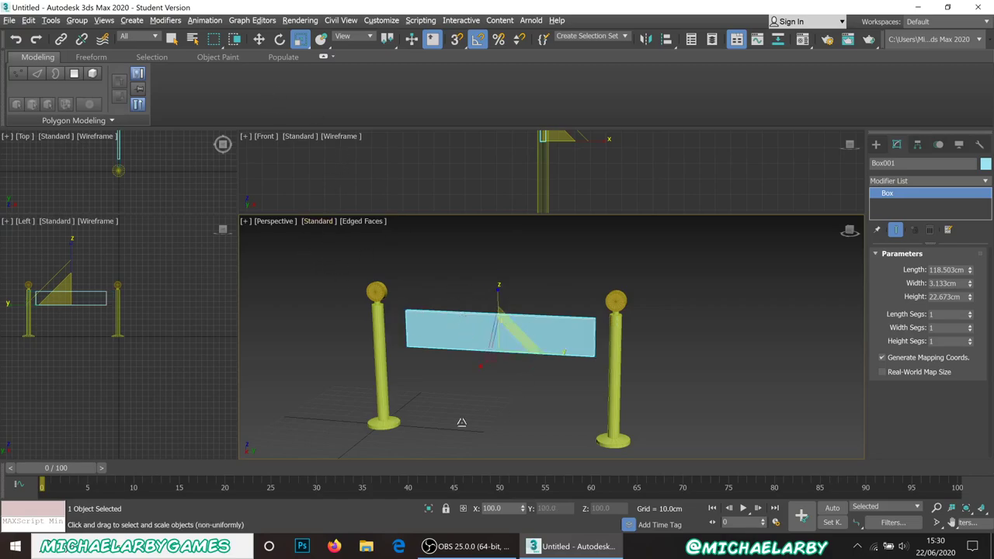
left_click(478, 383)
left_click(461, 328)
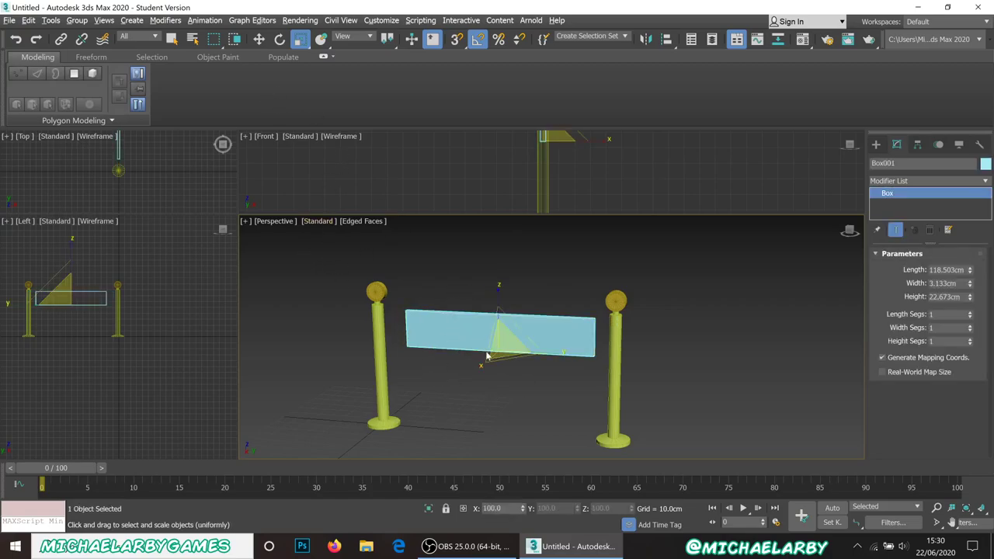
left_click(260, 39)
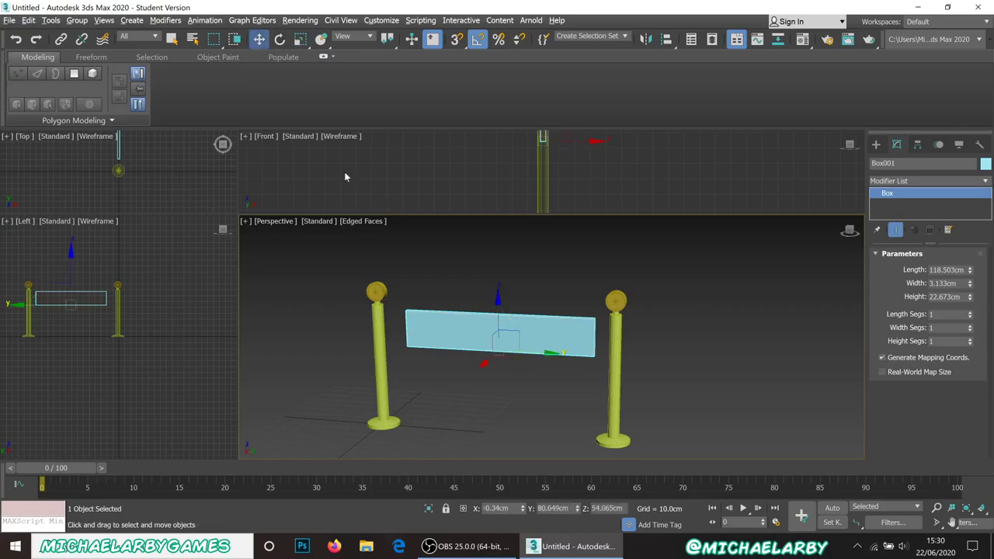
Convert Box001 to an Editable Poly from the quad menu.
right_click(540, 325)
mouse_move(590, 455)
left_click(702, 465)
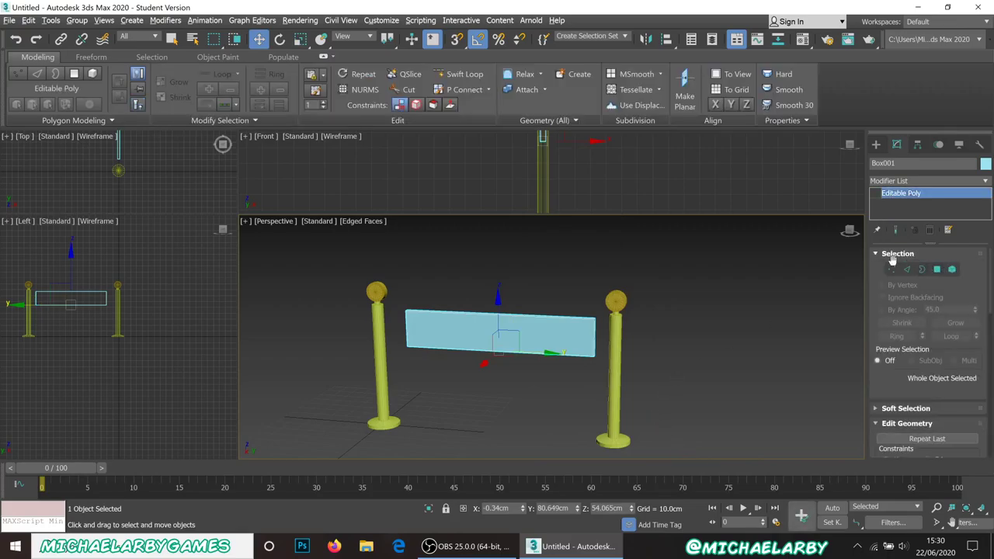
In Vertex mode, move the panel's right-edge vertices out to the right pole.
left_click(892, 268)
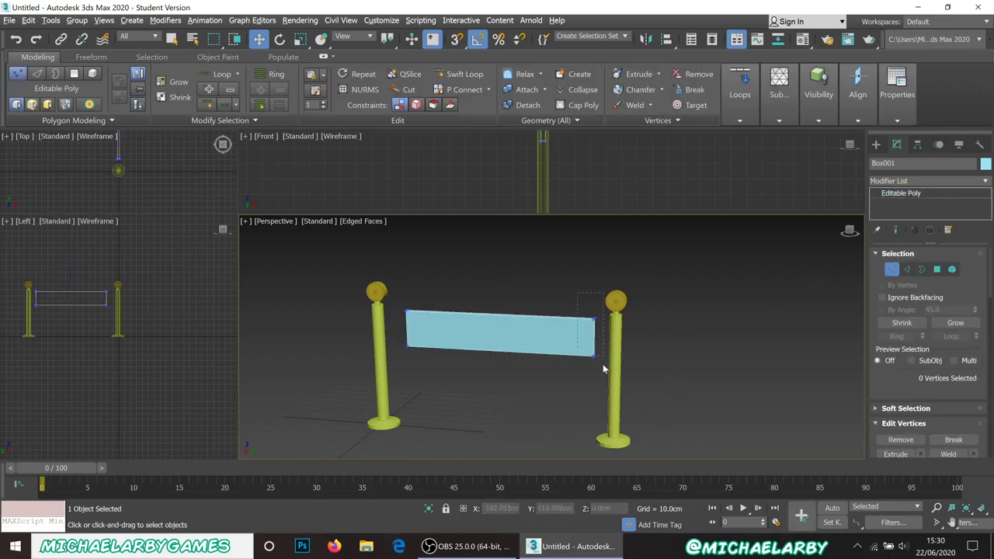
left_click_drag(603, 365, 602, 375)
scroll(603, 367, "up", 5)
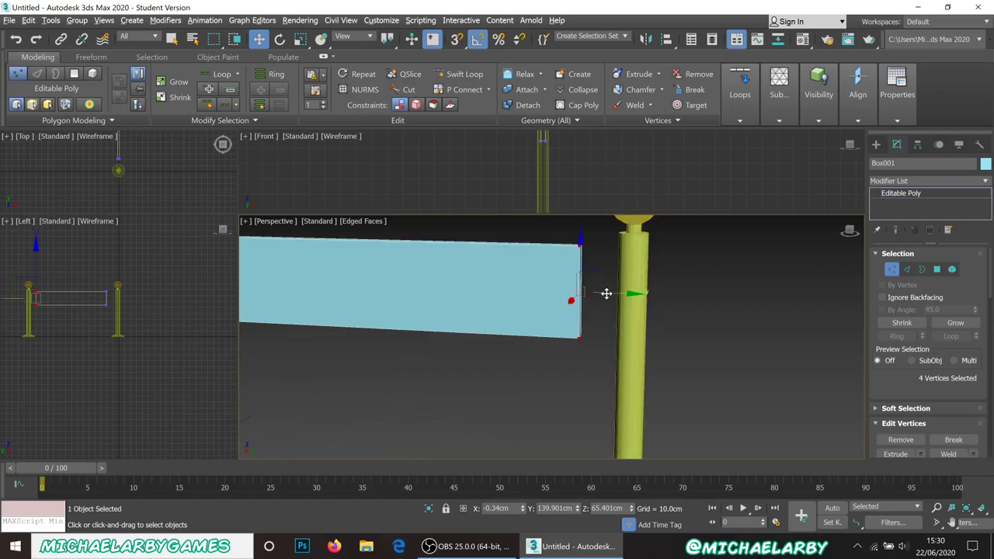
left_click_drag(613, 298, 642, 319)
scroll(642, 320, "down", 4)
scroll(337, 277, "up", 3)
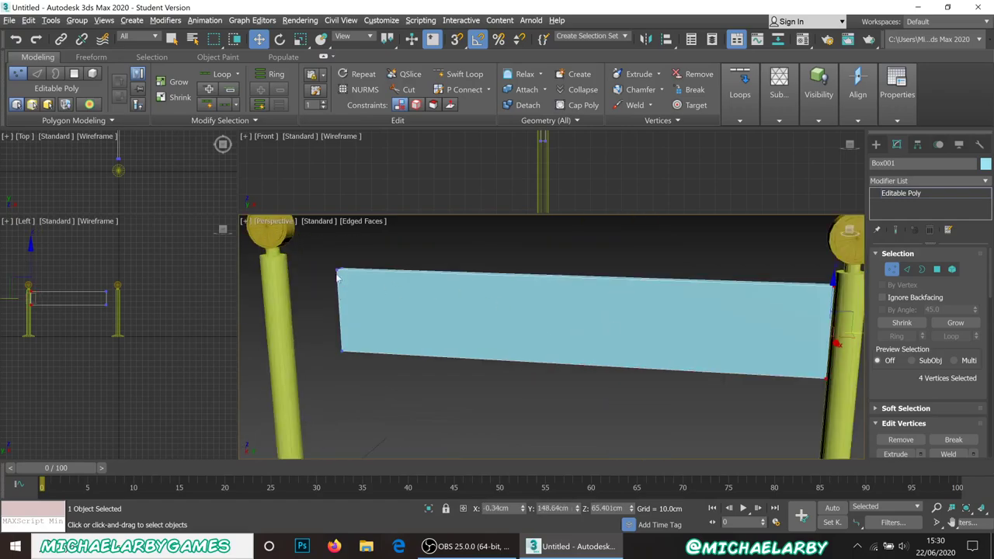
Move the panel's left-edge vertices over to the left pole.
left_click_drag(382, 386, 381, 383)
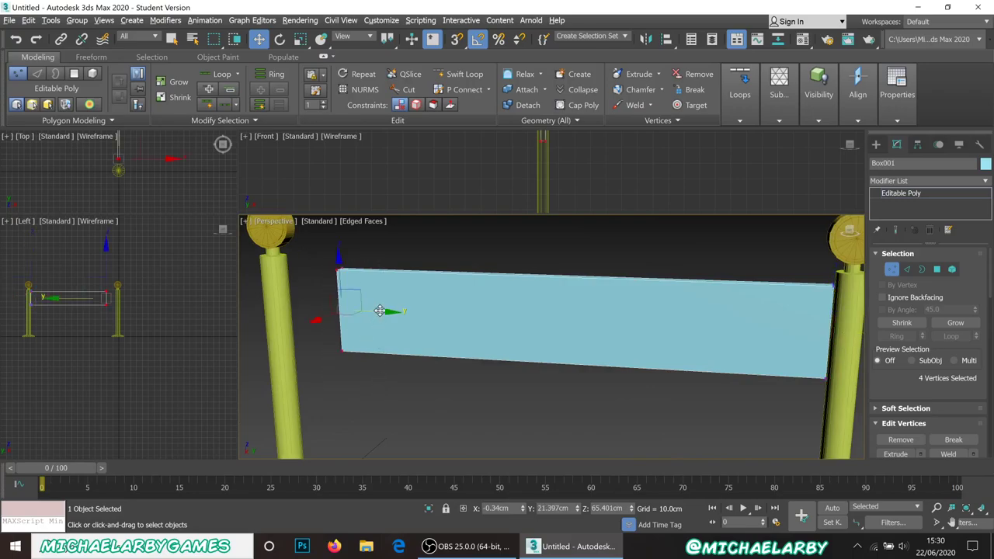
left_click_drag(362, 311, 311, 329)
scroll(333, 304, "down", 4)
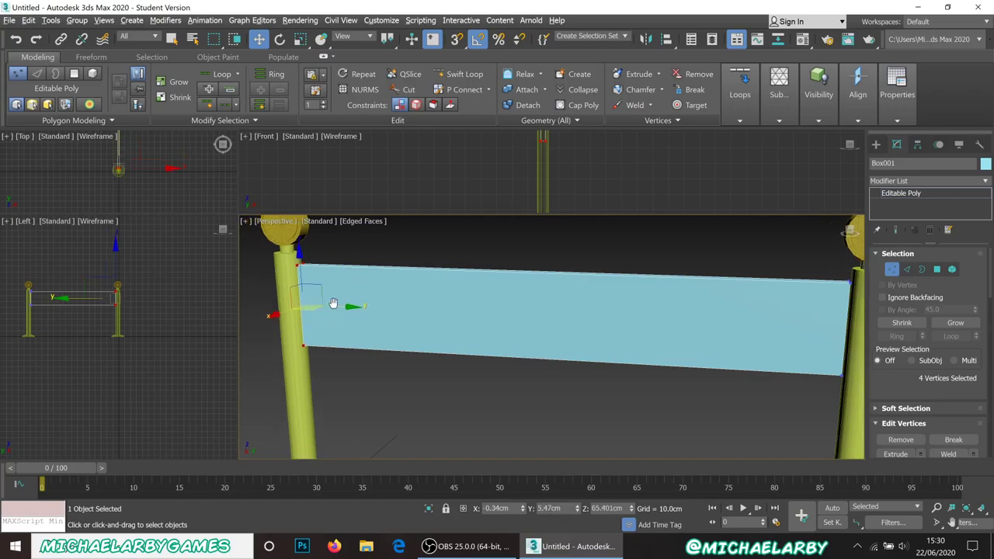
scroll(440, 282, "up", 5)
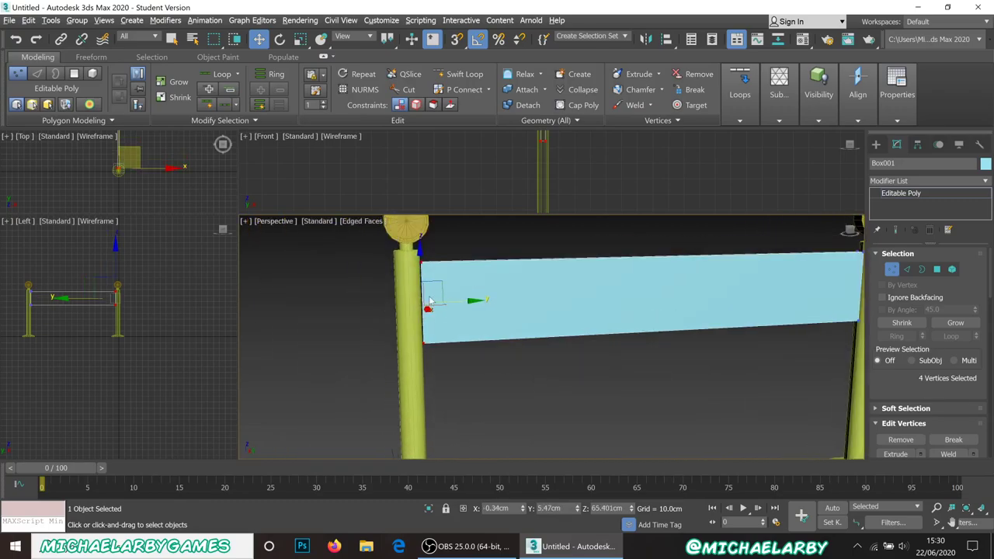
scroll(424, 288, "down", 5)
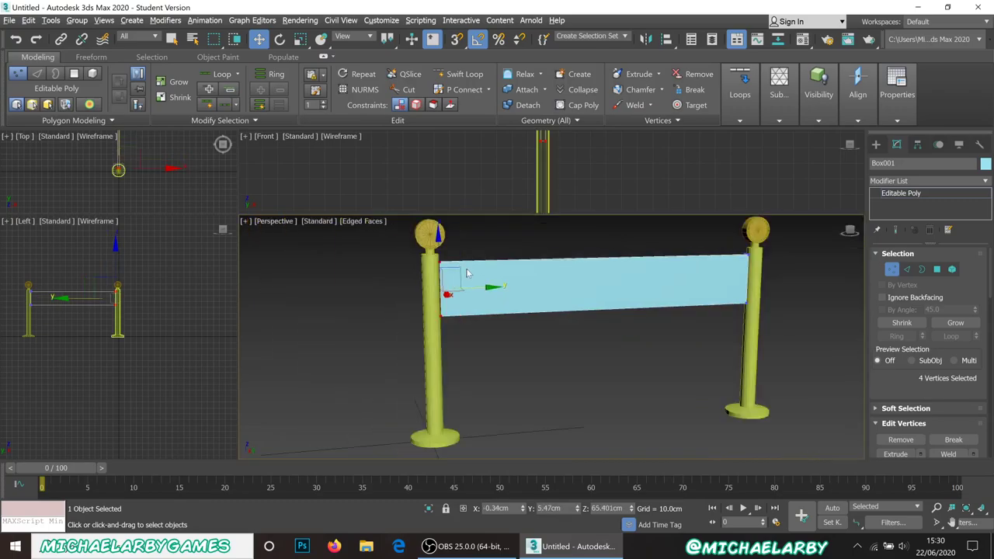
middle_click_drag(565, 264, 565, 303)
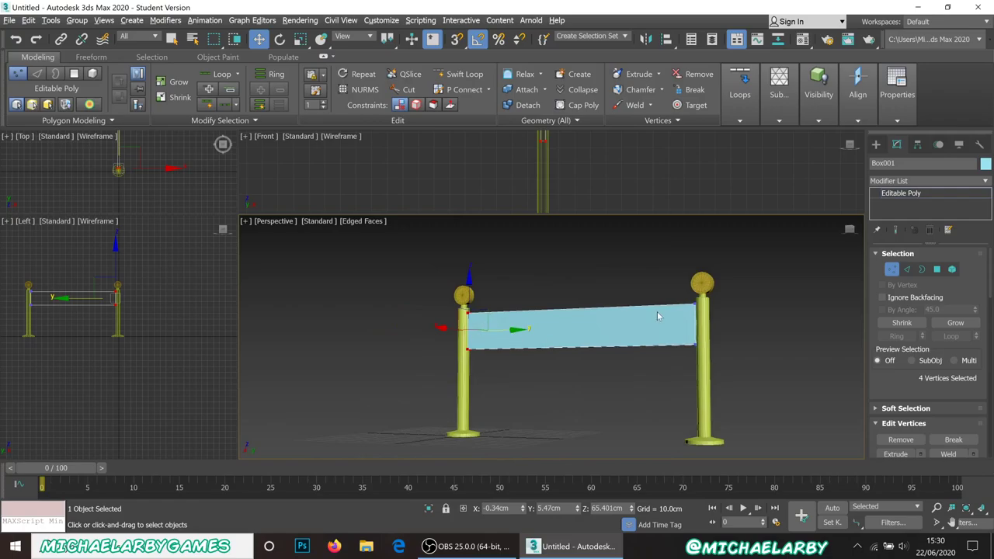
Raise the banner's four bottom vertices about 4cm to give the panel a slight slant.
left_click(412, 344)
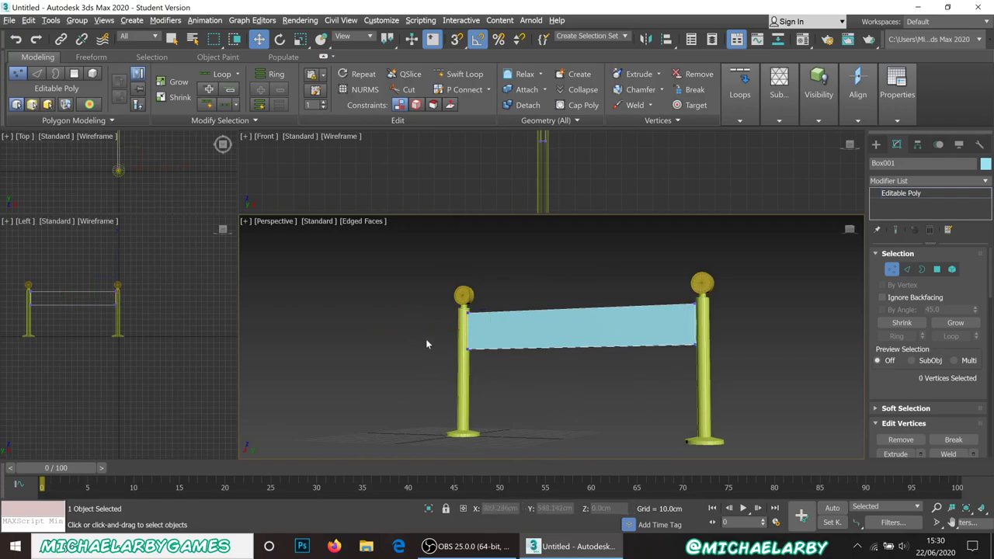
left_click_drag(785, 391, 763, 390)
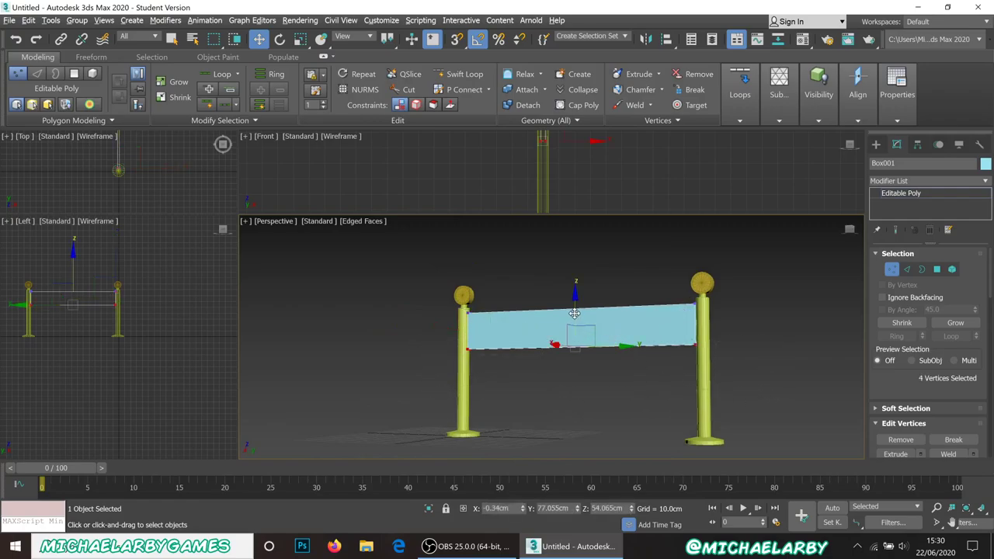
left_click_drag(575, 312, 582, 307)
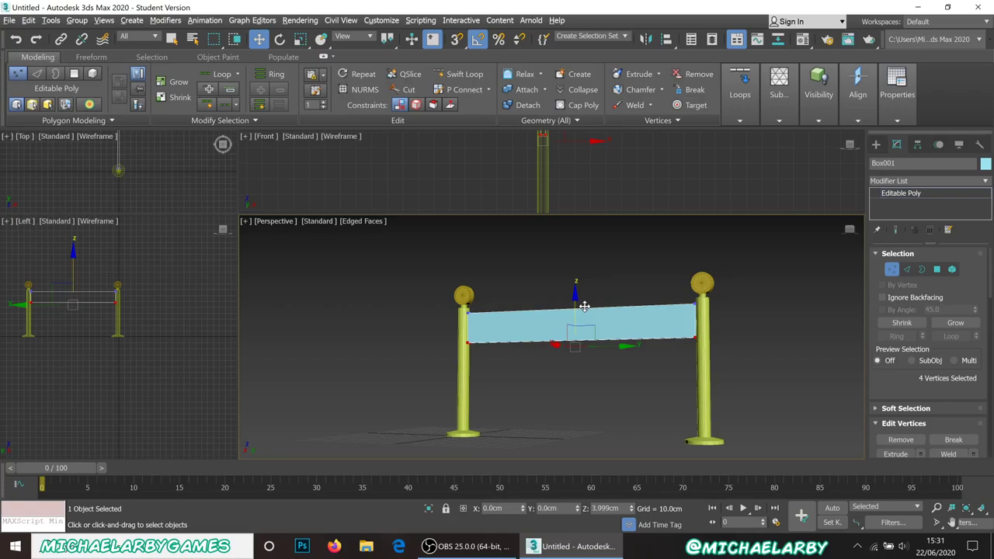
left_click(622, 381)
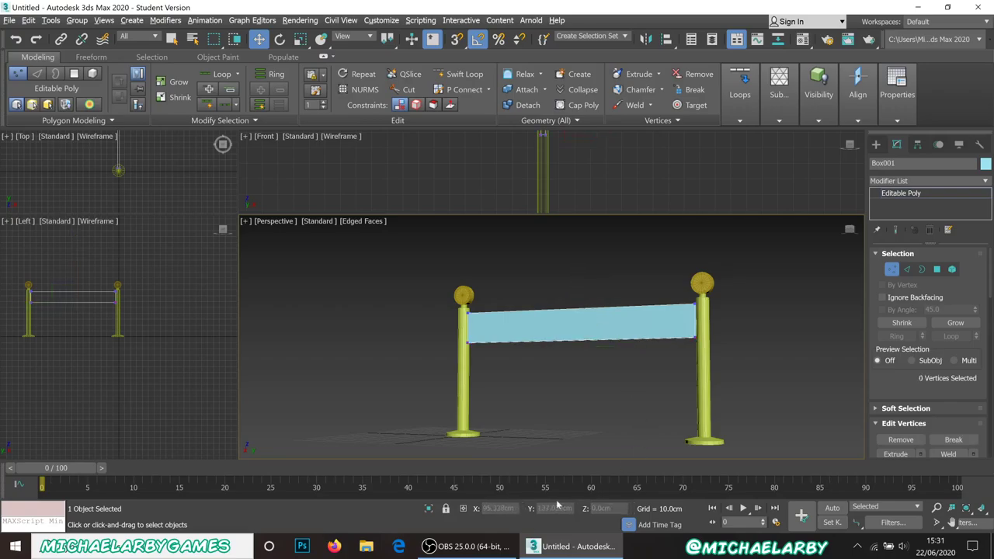
left_click(477, 547)
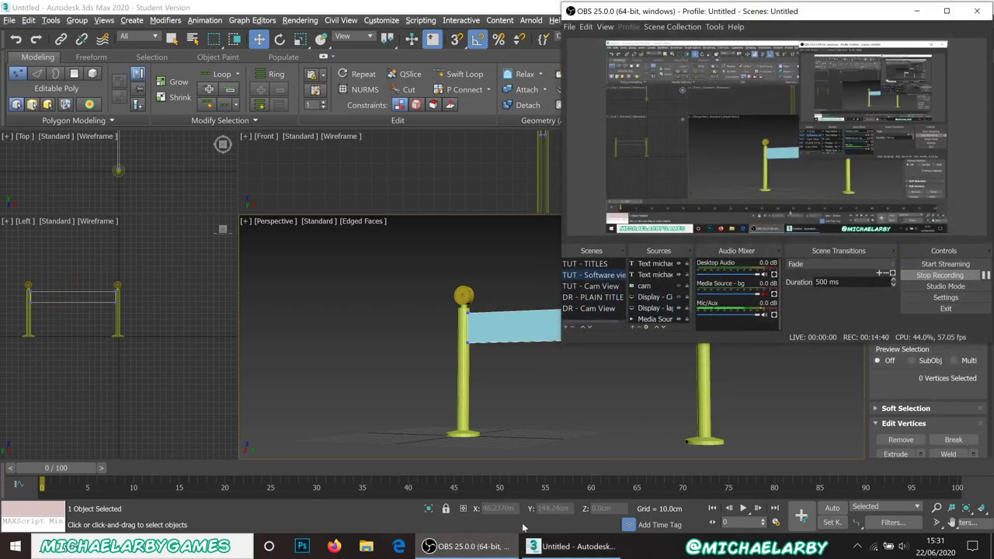
left_click(470, 546)
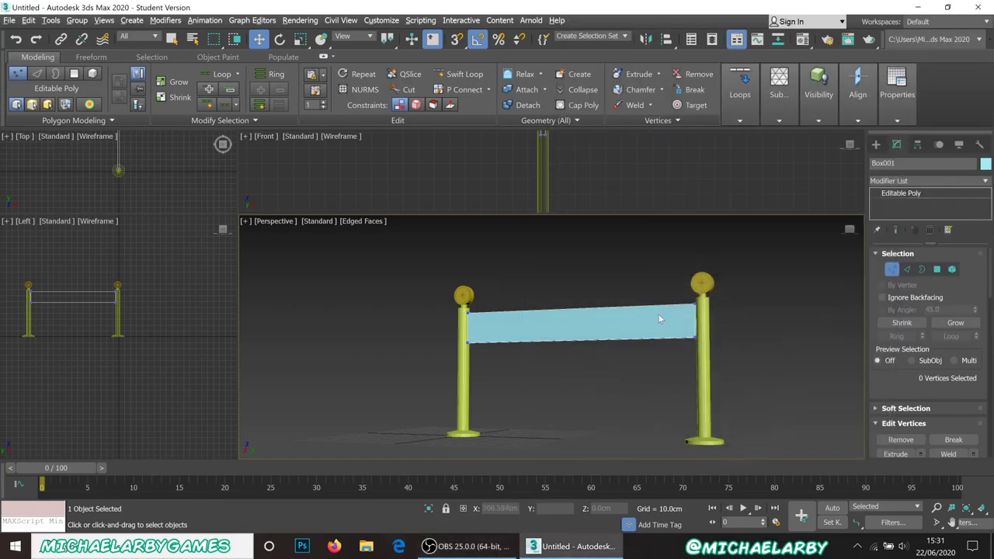
scroll(507, 324, "up", 3)
scroll(399, 315, "up", 3)
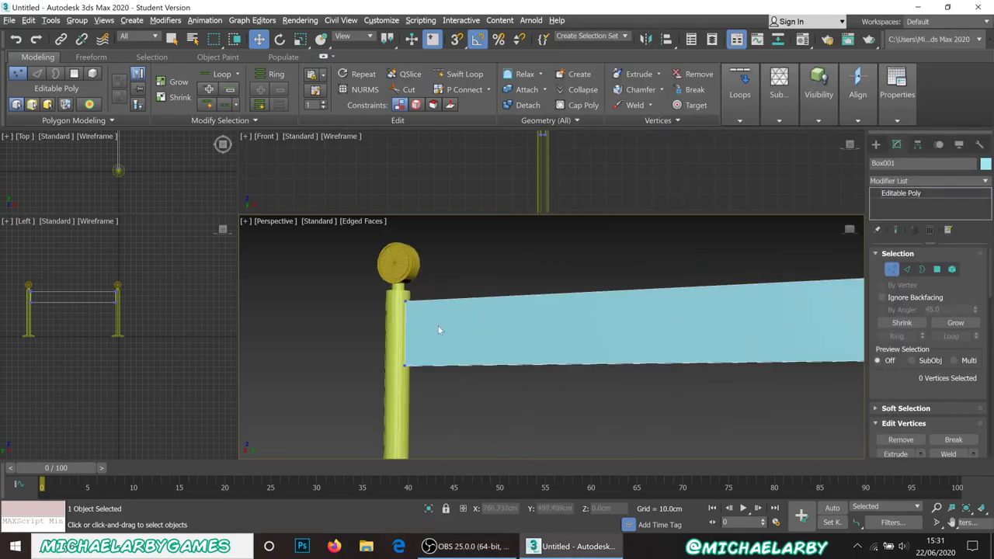
scroll(438, 326, "down", 5)
scroll(477, 314, "up", 2)
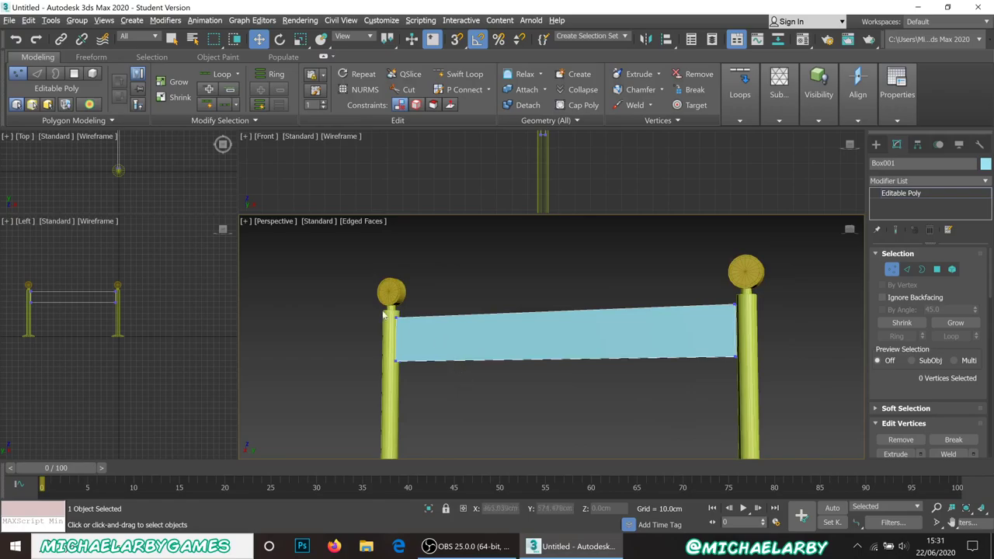
Leave vertex editing and draw a small box, Box002, near the left post.
left_click(895, 270)
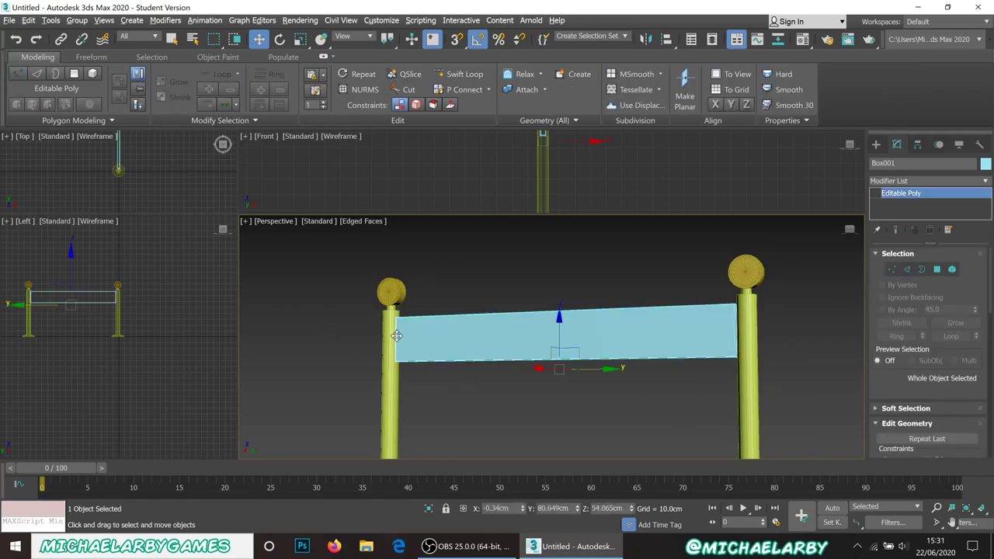
left_click(875, 144)
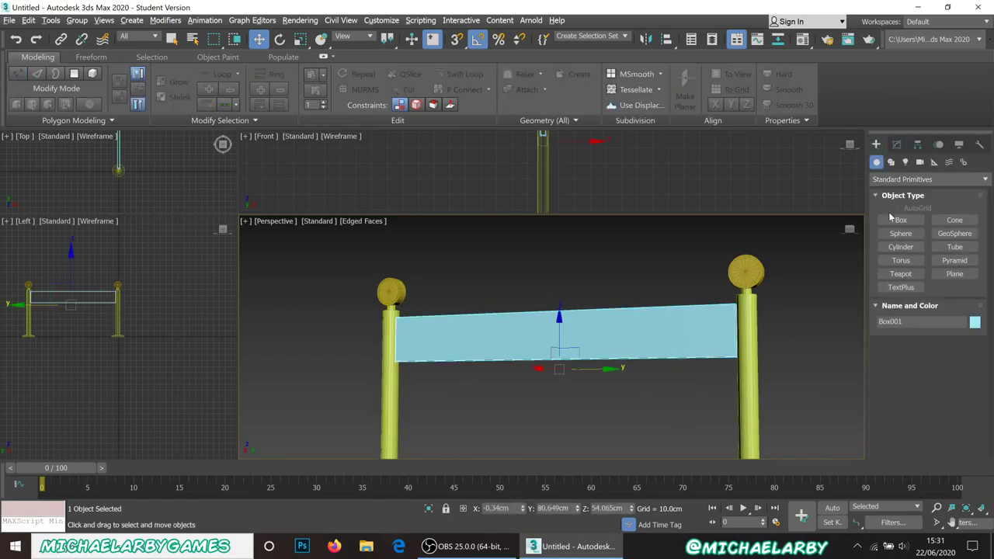
left_click(902, 222)
middle_click_drag(565, 278, 563, 397, "alt")
left_click_drag(478, 428, 509, 440)
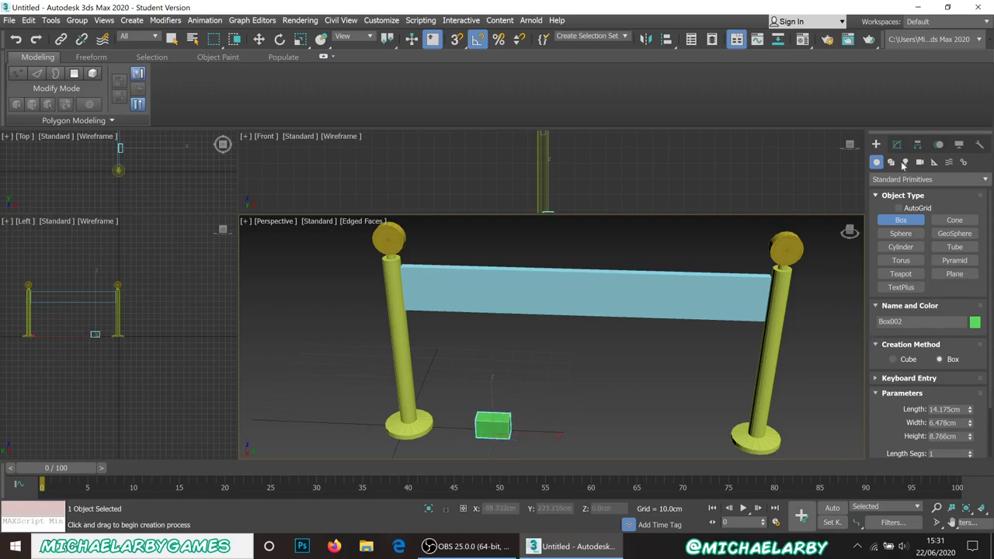
scroll(457, 435, "up", 4)
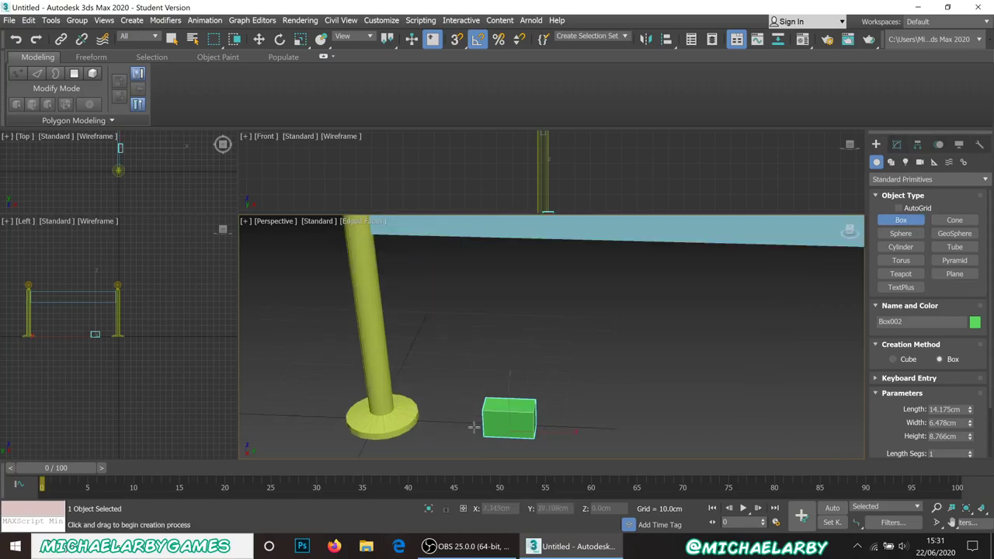
scroll(504, 404, "down", 2)
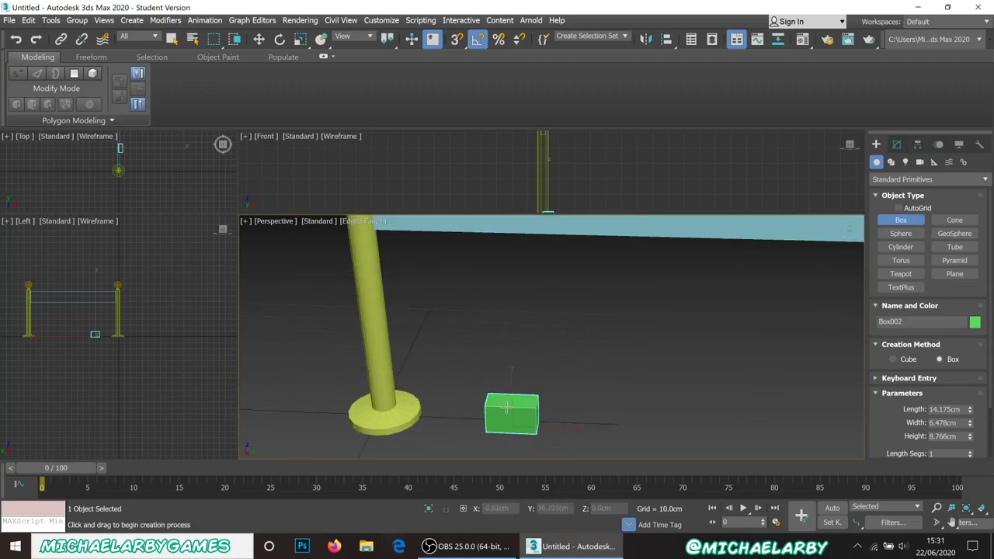
scroll(901, 400, "down", 4)
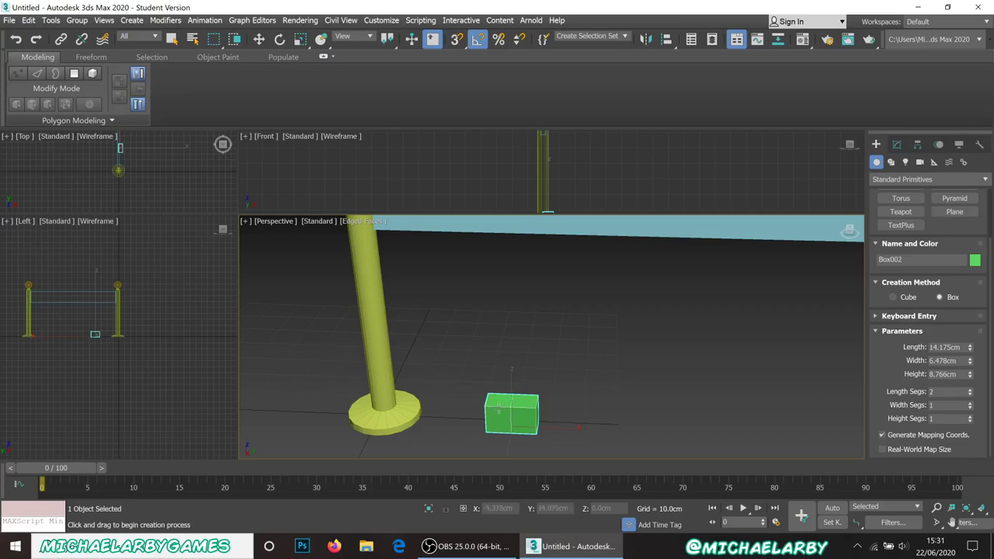
scroll(509, 411, "down", 3)
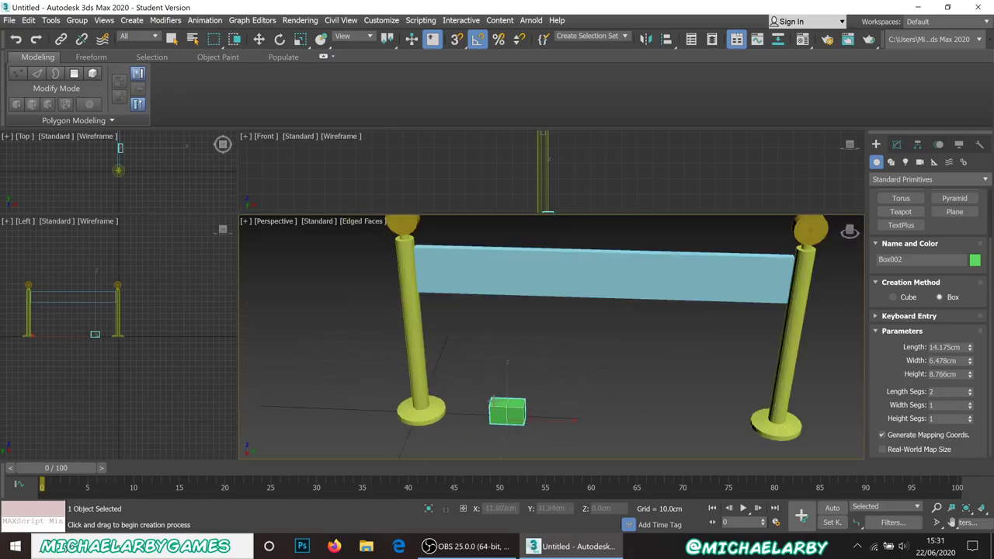
left_click(517, 410)
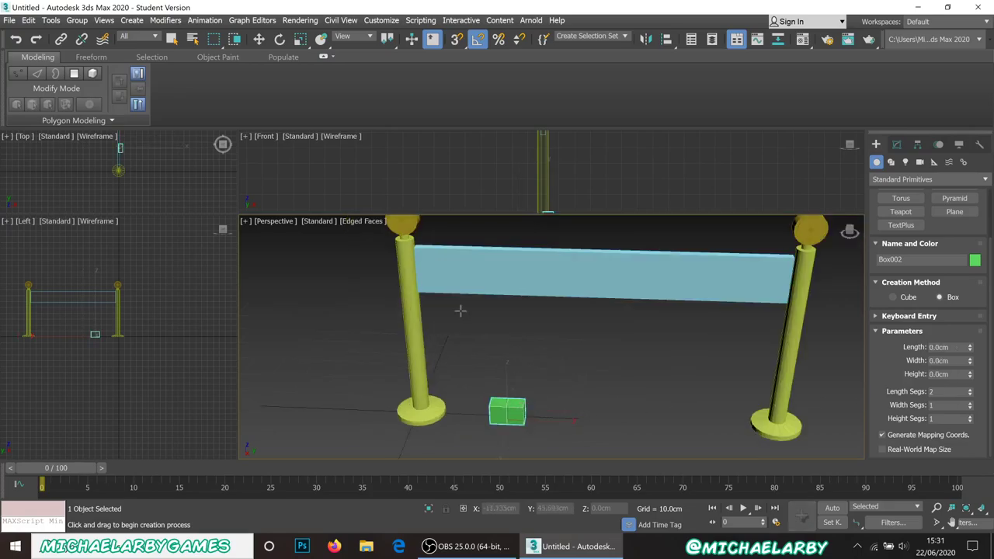
Move the green box up against the banner's face beside the left post.
left_click(259, 39)
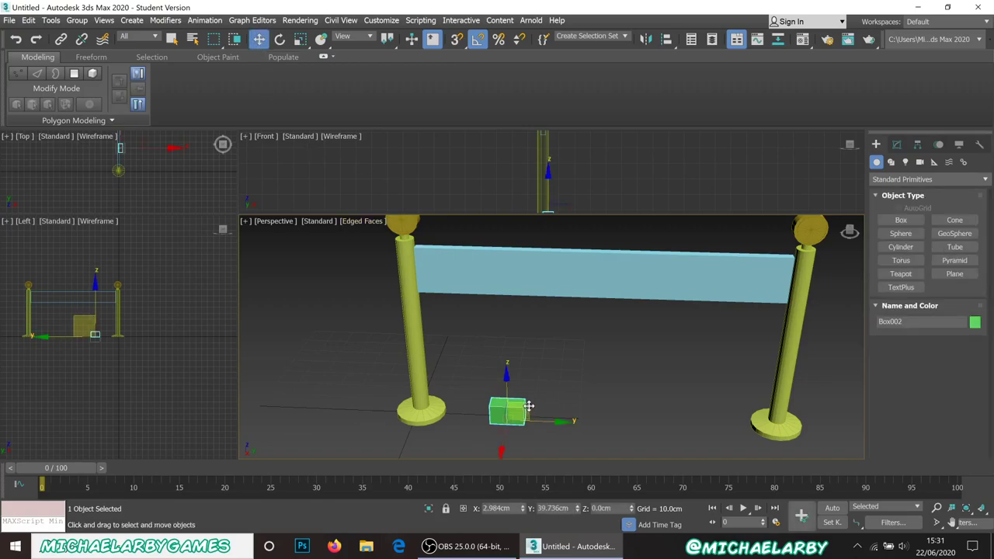
left_click_drag(528, 406, 432, 311)
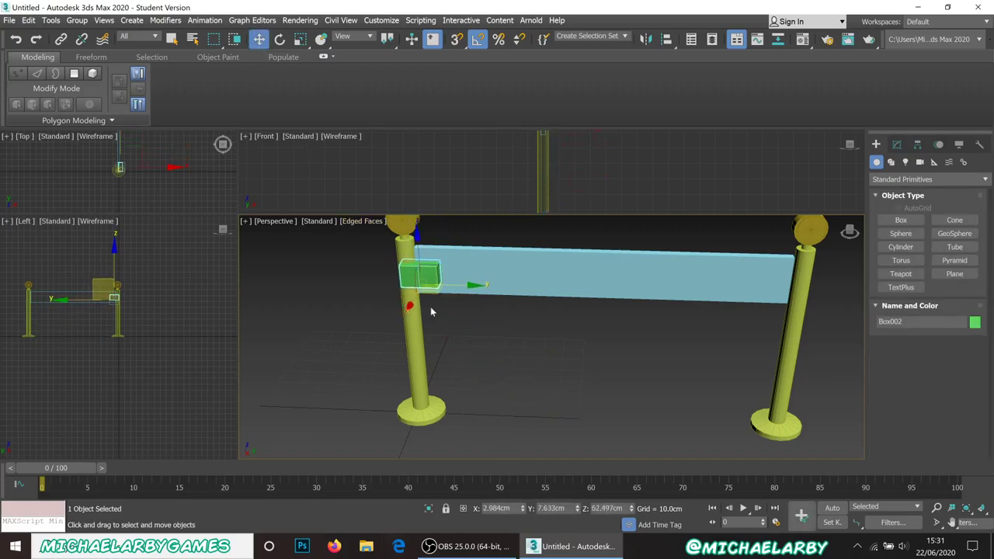
middle_click_drag(432, 311, 489, 311, "alt")
left_click_drag(490, 304, 511, 313)
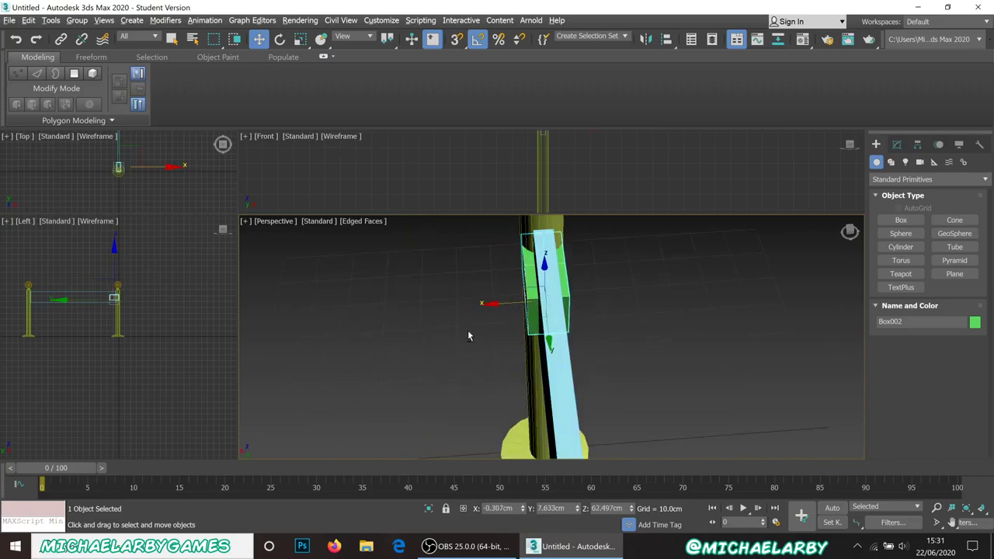
middle_click_drag(468, 336, 502, 334, "alt")
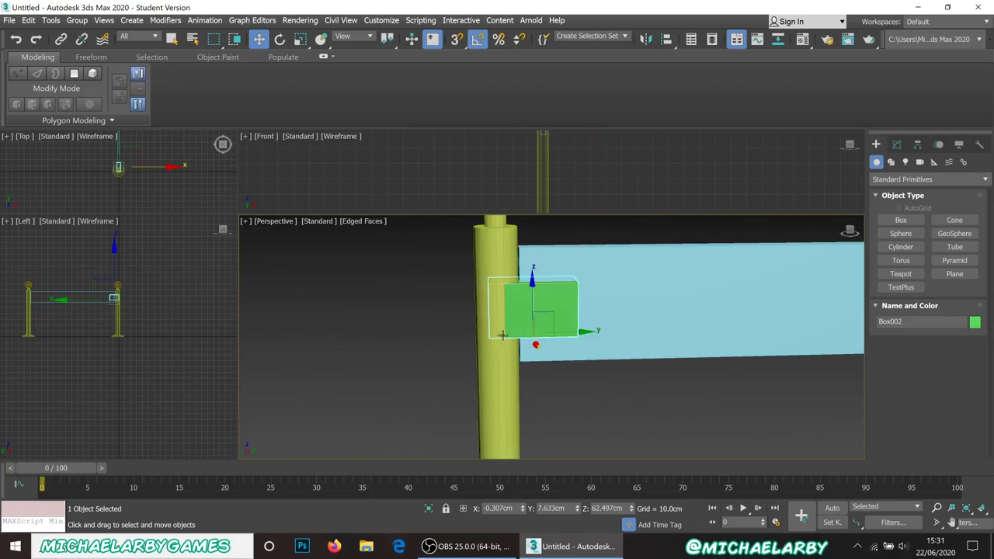
right_click(553, 305)
Convert Box002 to Editable Poly and scale its right-end vertices to taper that end.
mouse_move(591, 439)
left_click(682, 449)
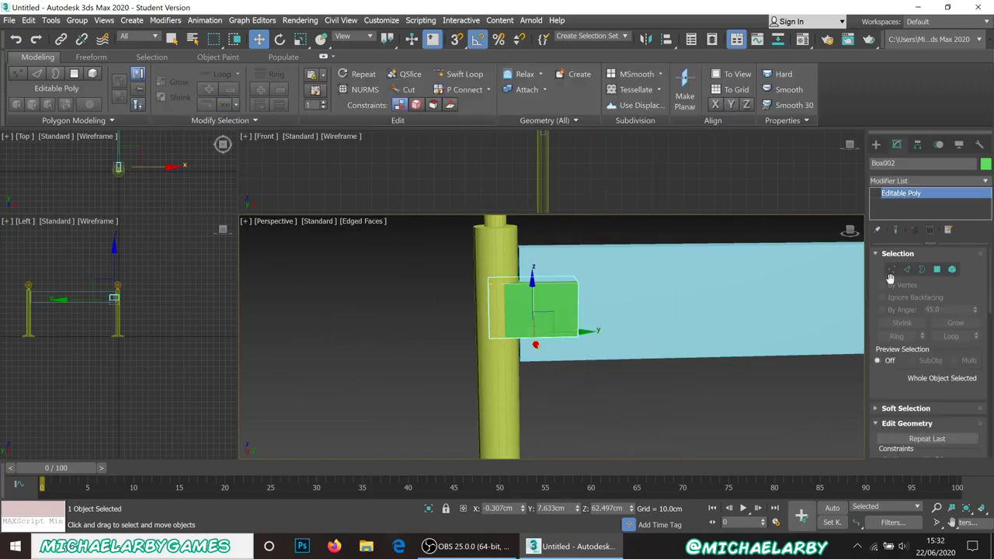
left_click(893, 270)
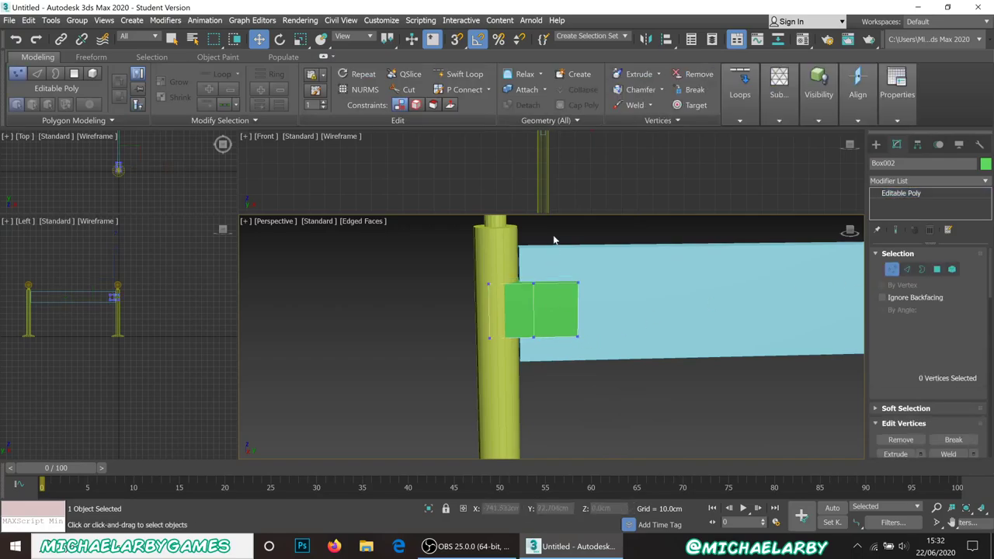
left_click_drag(618, 419, 619, 416)
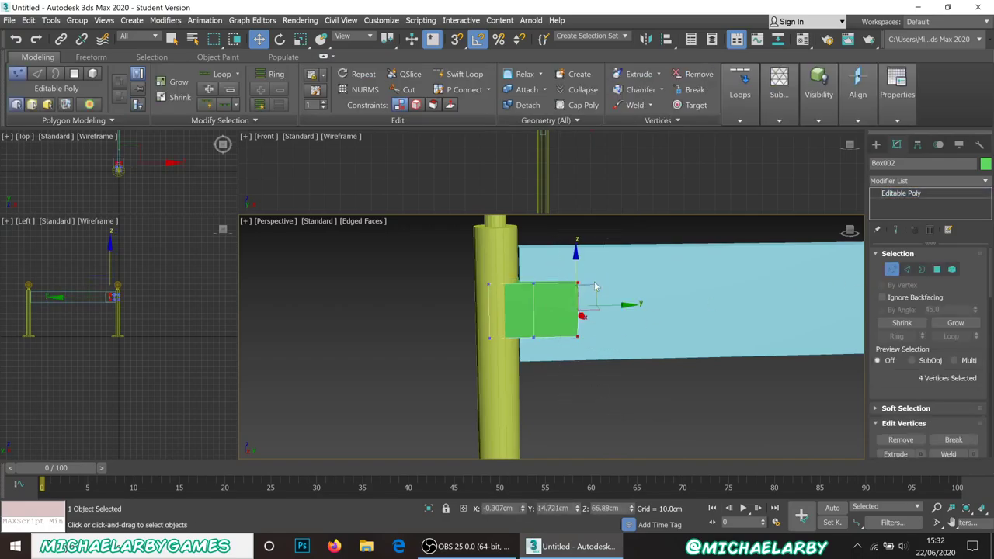
left_click(300, 38)
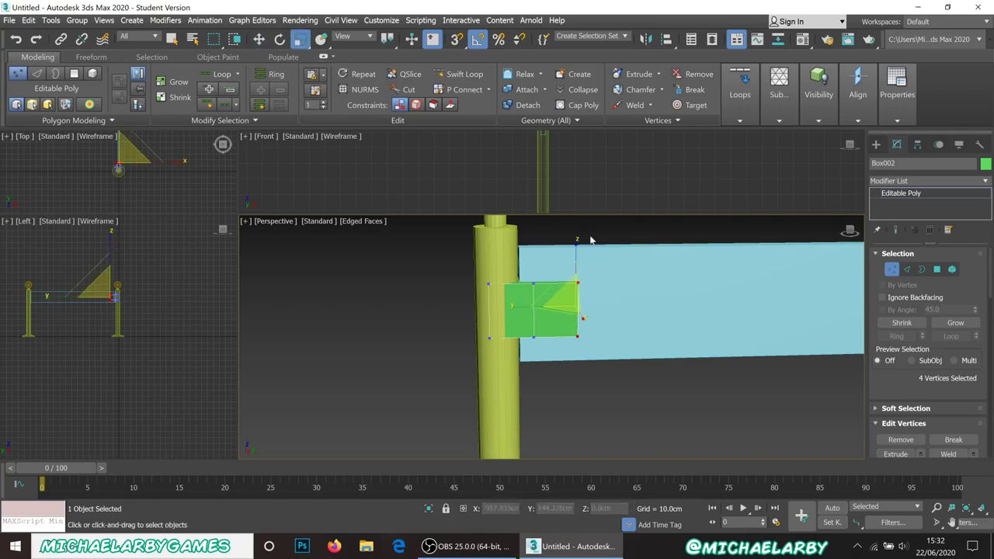
left_click_drag(572, 261, 578, 267)
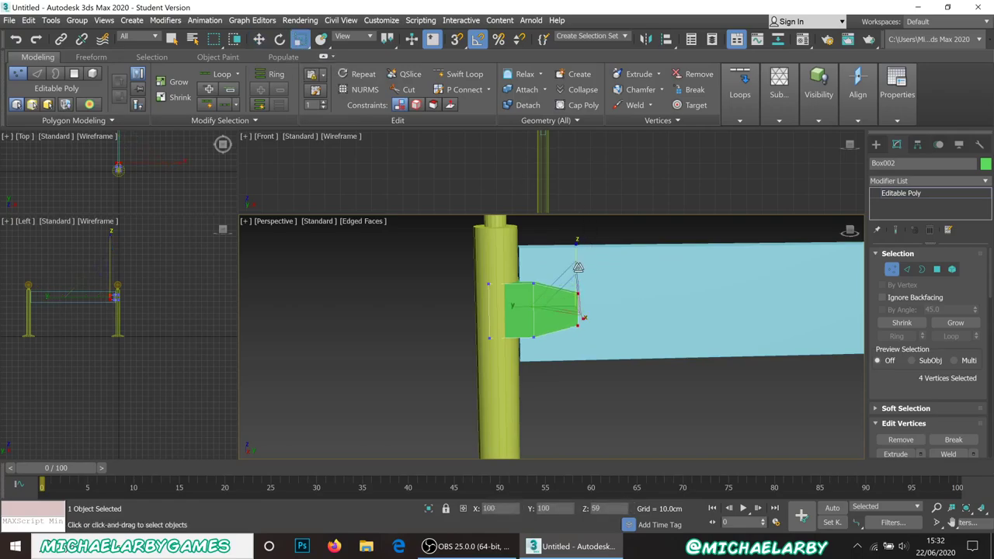
Nudge the four vertices across the bracket's middle slightly sideways.
left_click(550, 237)
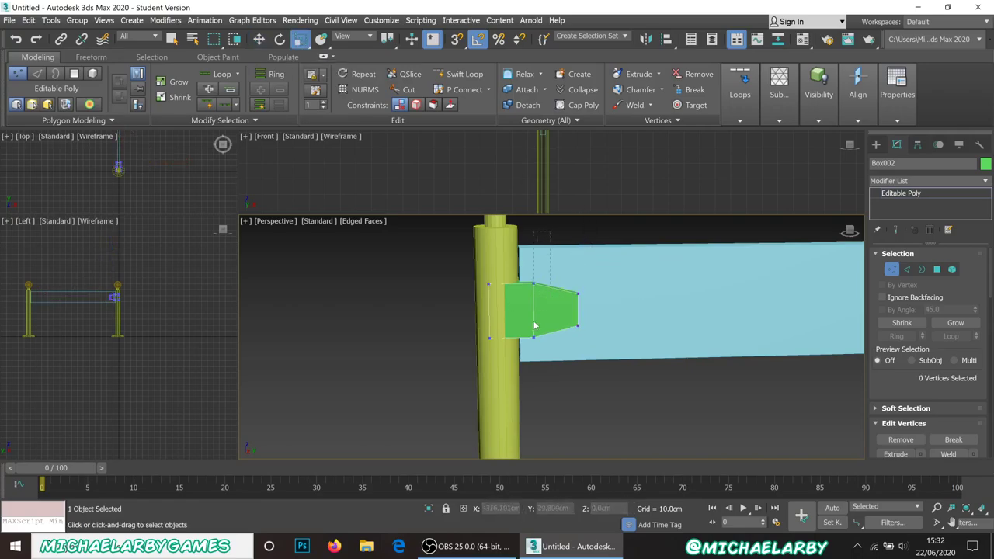
left_click_drag(523, 376, 523, 376)
middle_click_drag(524, 376, 513, 302, "alt")
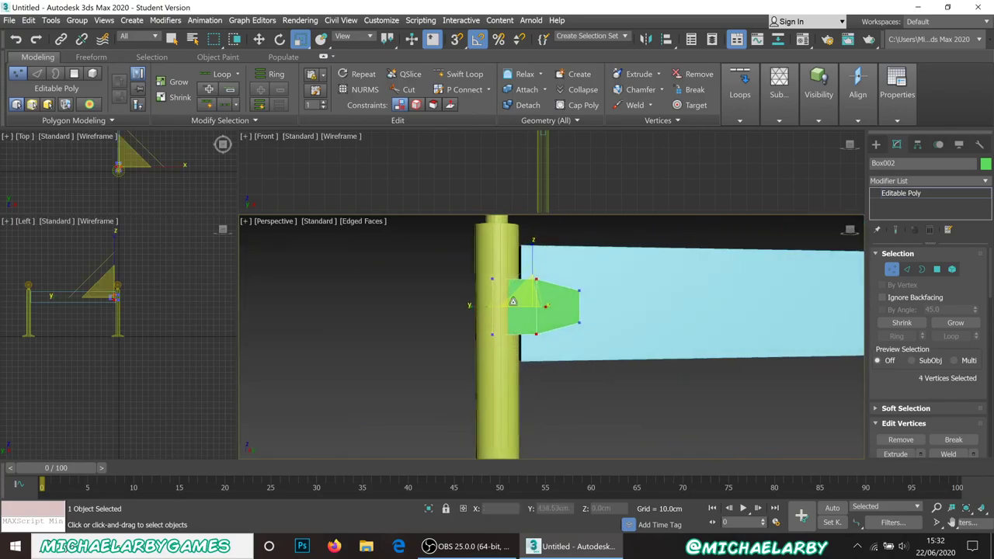
left_click(260, 39)
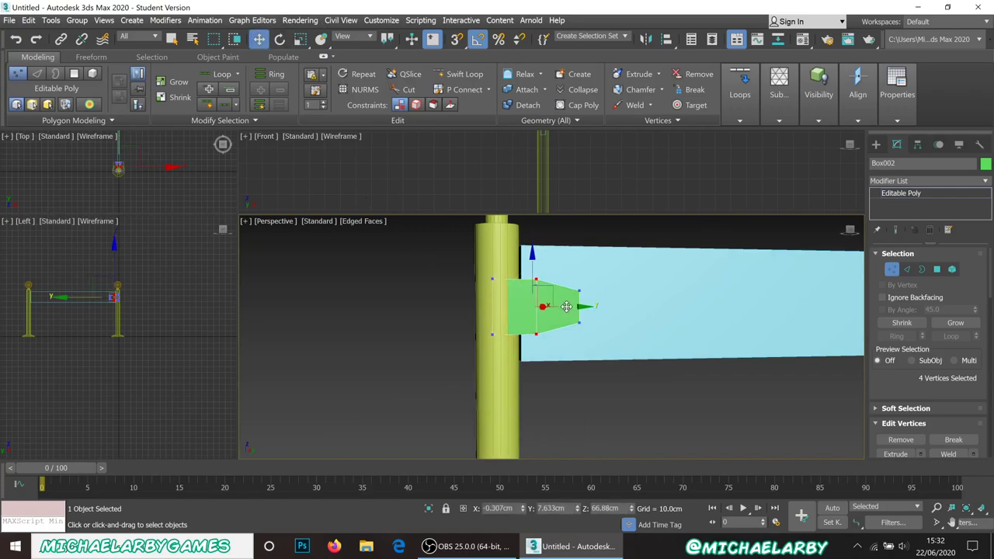
left_click_drag(566, 307, 570, 309)
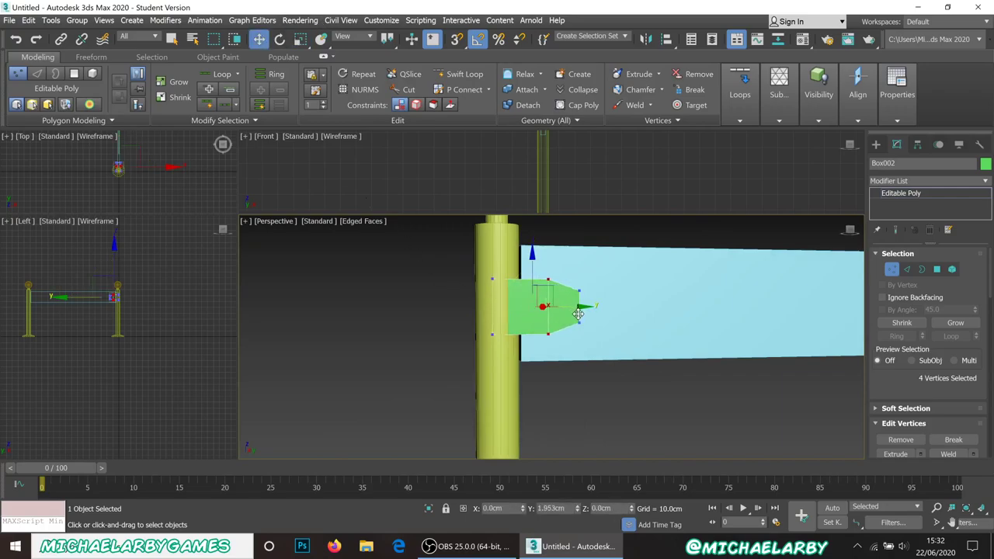
middle_click_drag(547, 342, 528, 264, "alt")
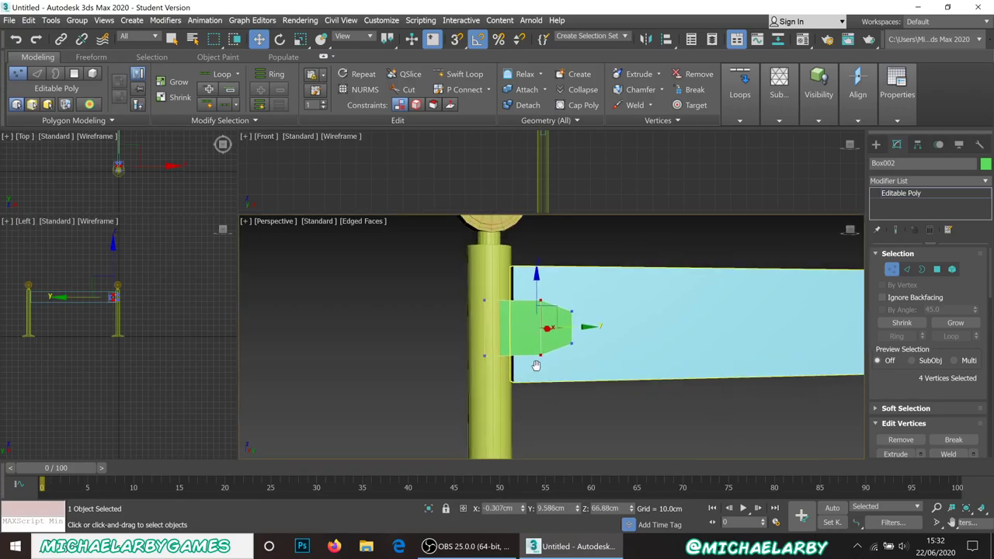
Slide the eight vertices at the bracket's tapered end toward the post.
left_click(524, 255)
left_click_drag(525, 288, 605, 417)
left_click_drag(579, 329, 561, 336)
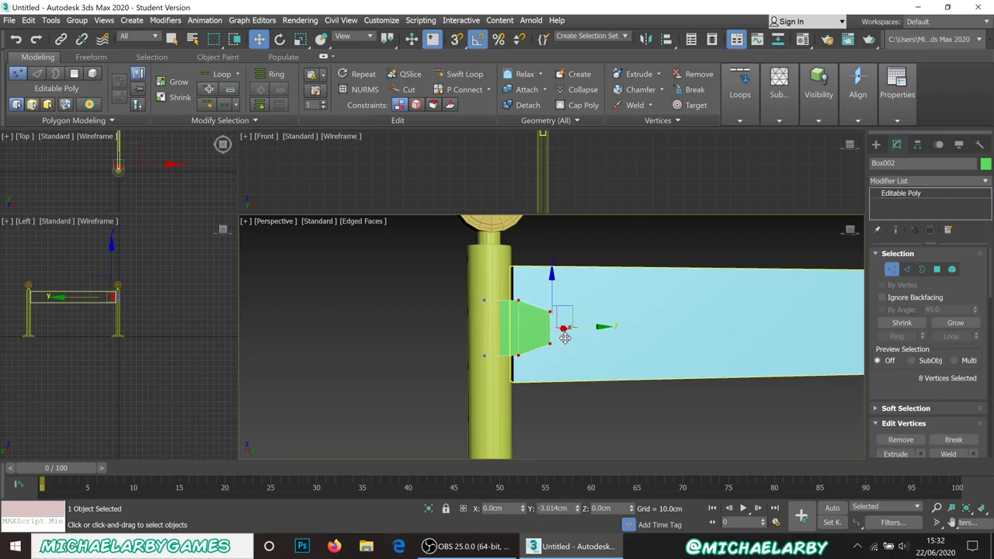
middle_click_drag(532, 393, 480, 411, "alt")
Rotate twelve bracket vertices into the trapezoid shape, then exit Vertex mode.
left_click(437, 294)
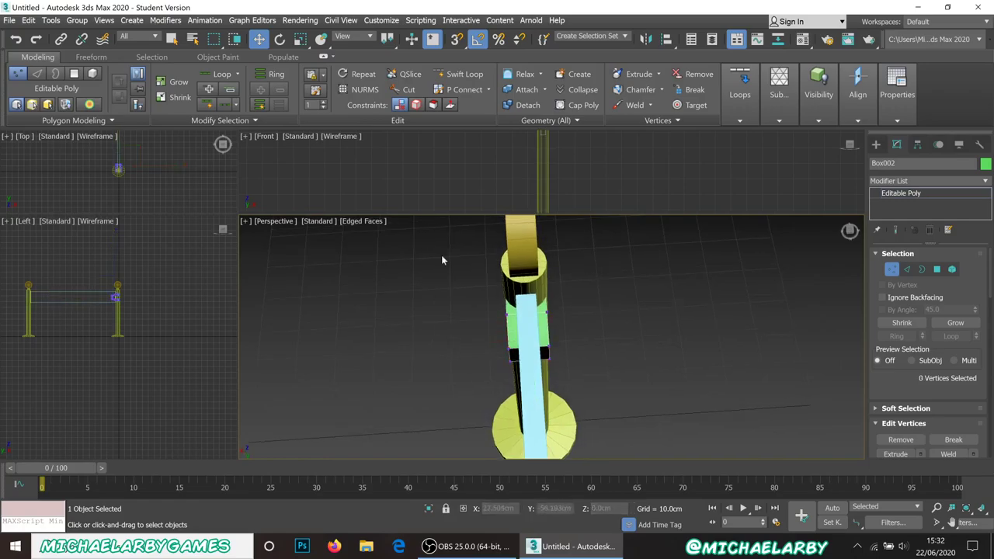
left_click_drag(630, 428, 630, 426)
mouse_move(420, 356)
middle_mouse_down("alt")
mouse_move(472, 335)
mouse_move(514, 342)
mouse_move(434, 360)
mouse_move(423, 351)
middle_mouse_up("alt")
left_click(300, 38)
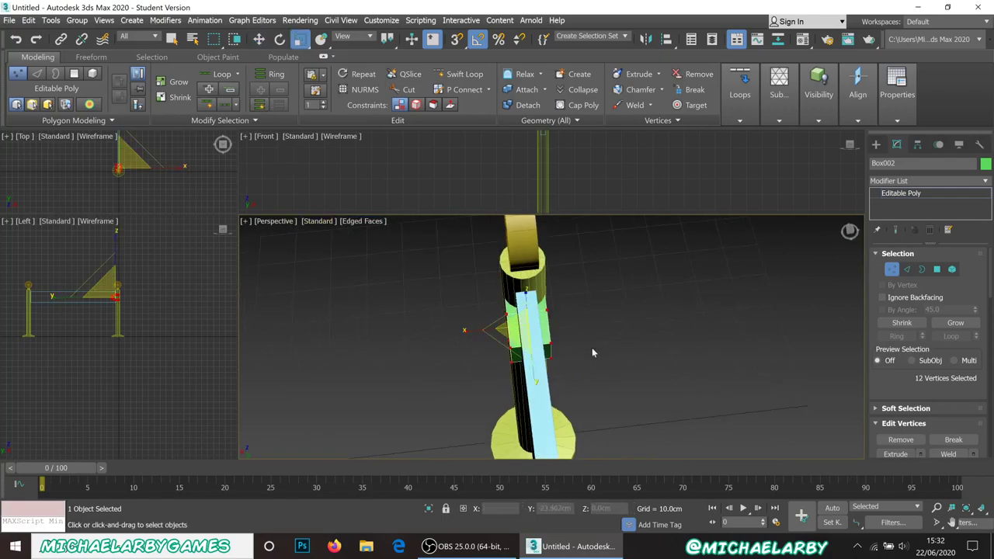
mouse_move(477, 335)
left_mouse_down()
mouse_move(470, 330)
mouse_move(483, 329)
mouse_move(428, 340)
mouse_move(491, 336)
left_mouse_up()
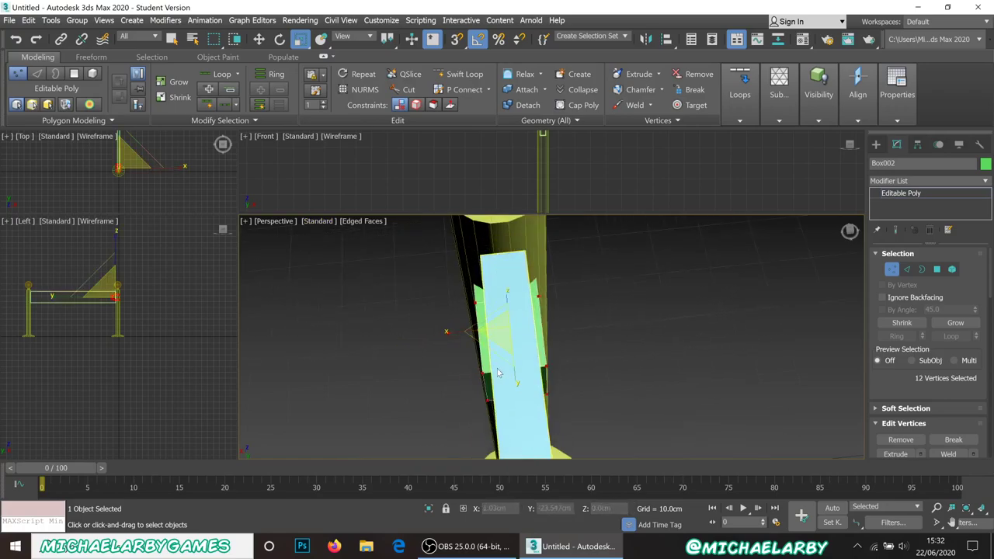
scroll(522, 344, "up", 10)
scroll(571, 324, "down", 3)
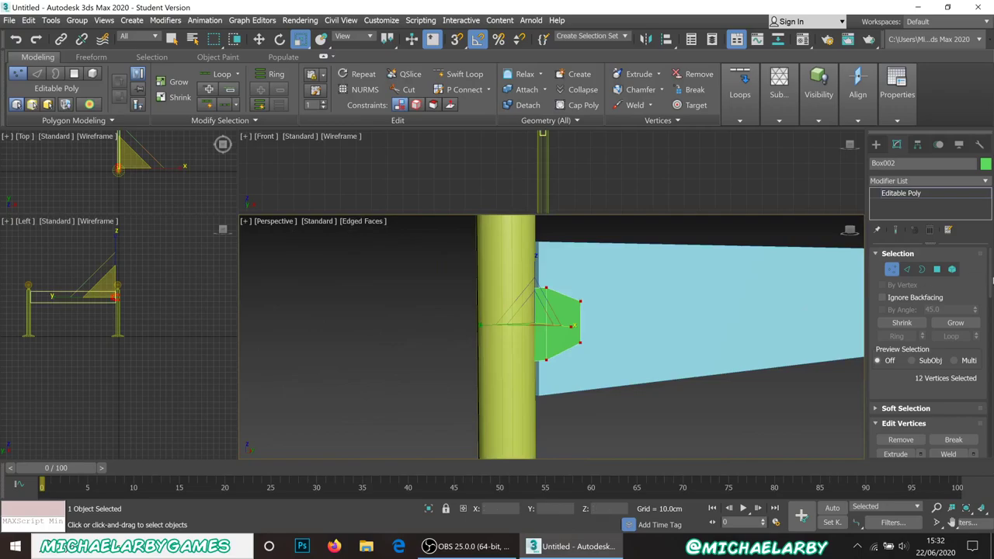
left_click(892, 269)
left_click(683, 417)
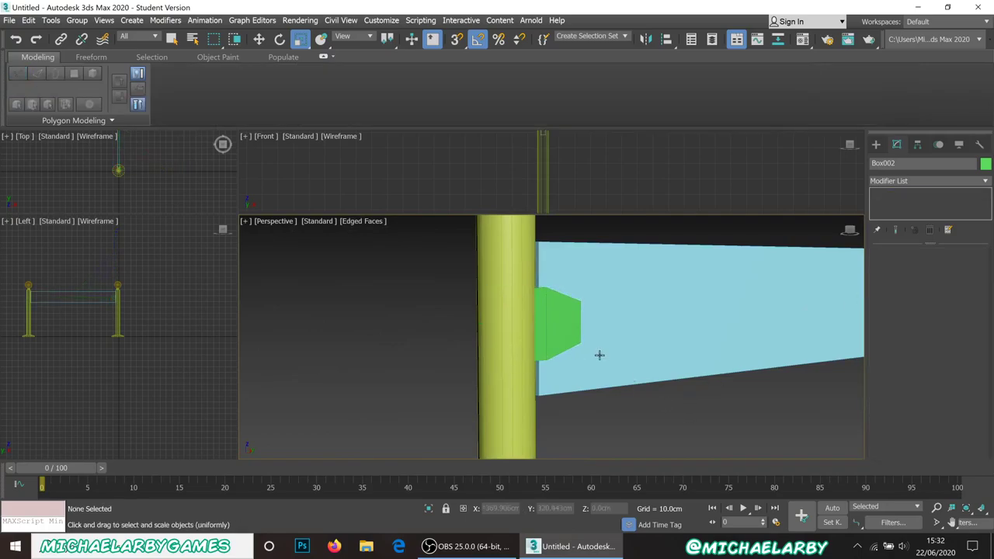
scroll(599, 355, "down", 5)
scroll(615, 405, "up", 5)
left_click(579, 331)
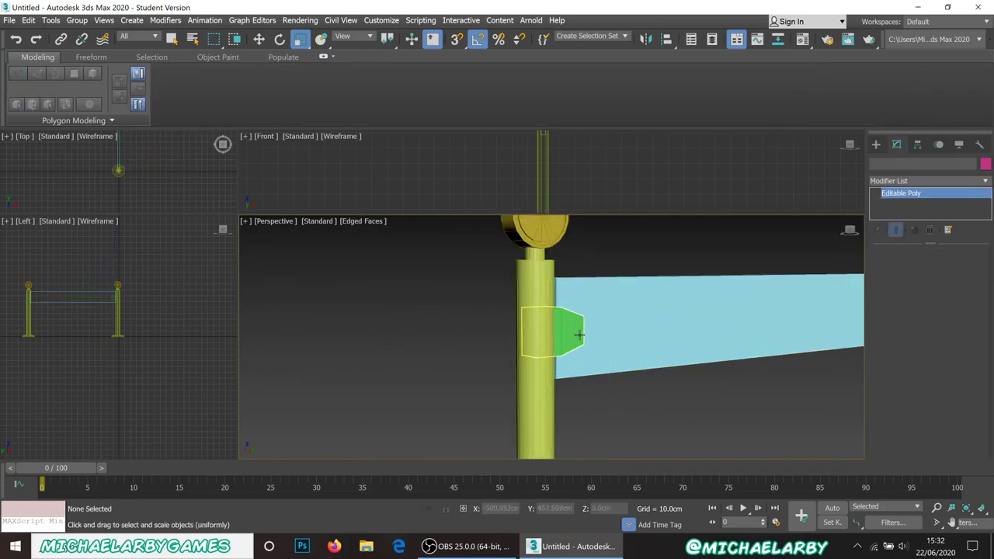
scroll(961, 344, "down", 5)
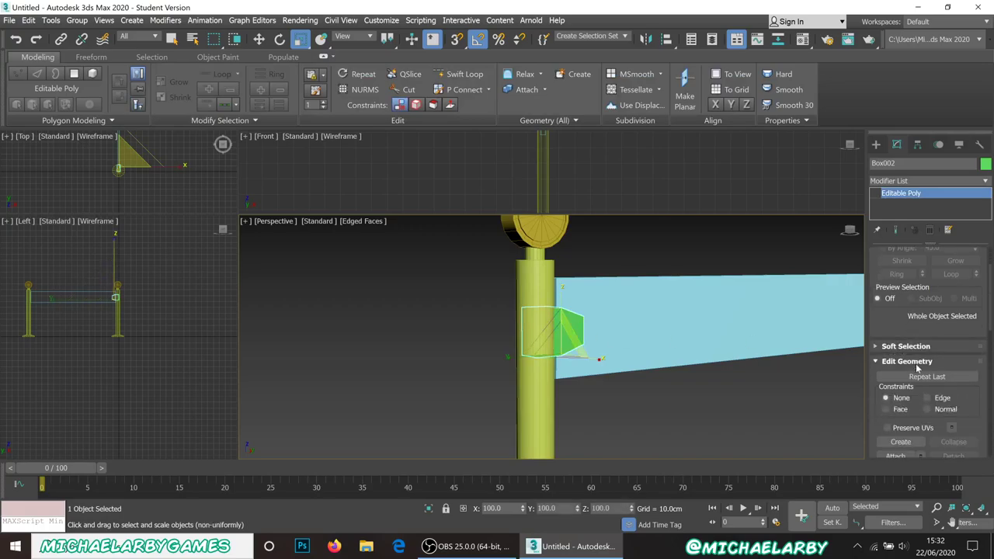
left_click(896, 341)
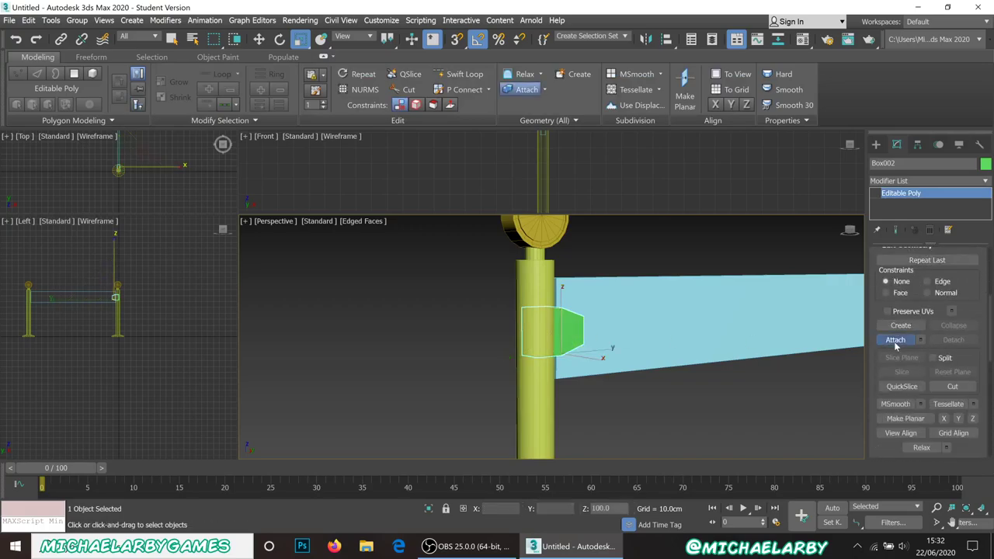
left_click(537, 286)
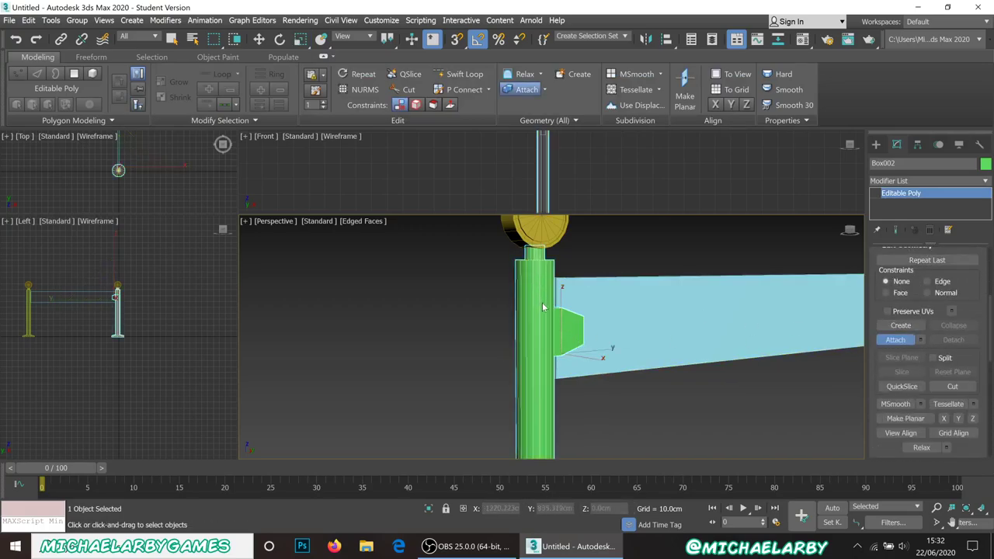
scroll(543, 307, "down", 5)
scroll(543, 297, "up", 8)
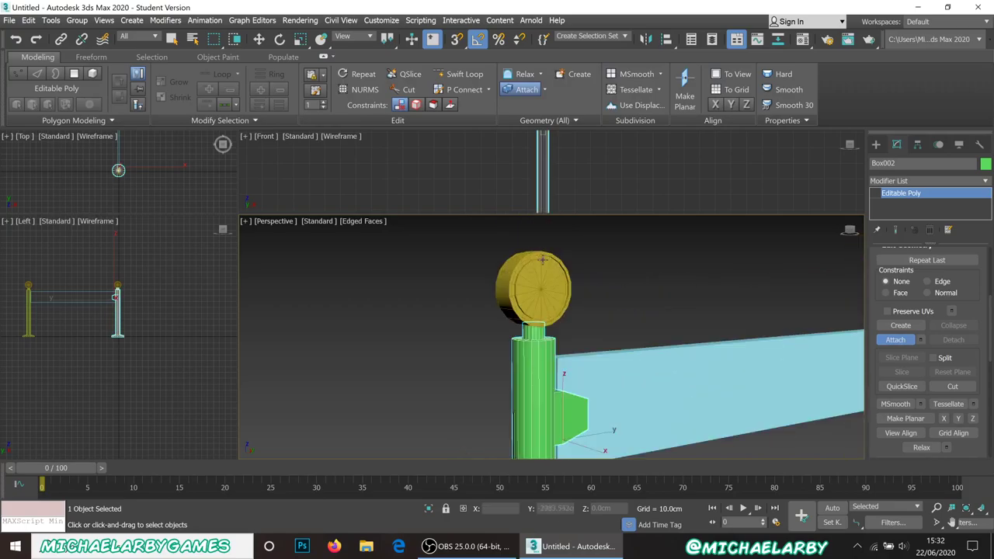
left_click(511, 315)
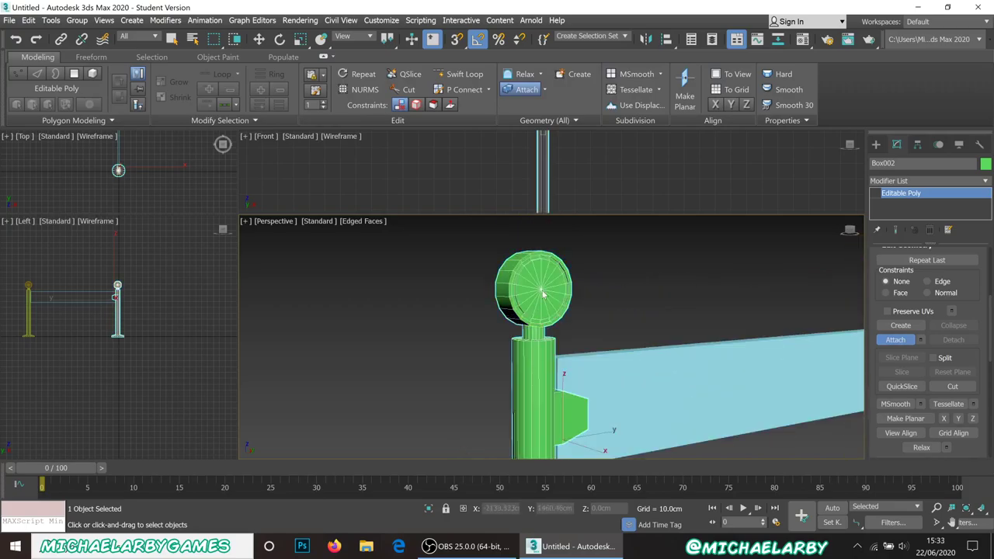
scroll(559, 307, "down", 5)
scroll(590, 315, "up", 6)
scroll(597, 333, "down", 2)
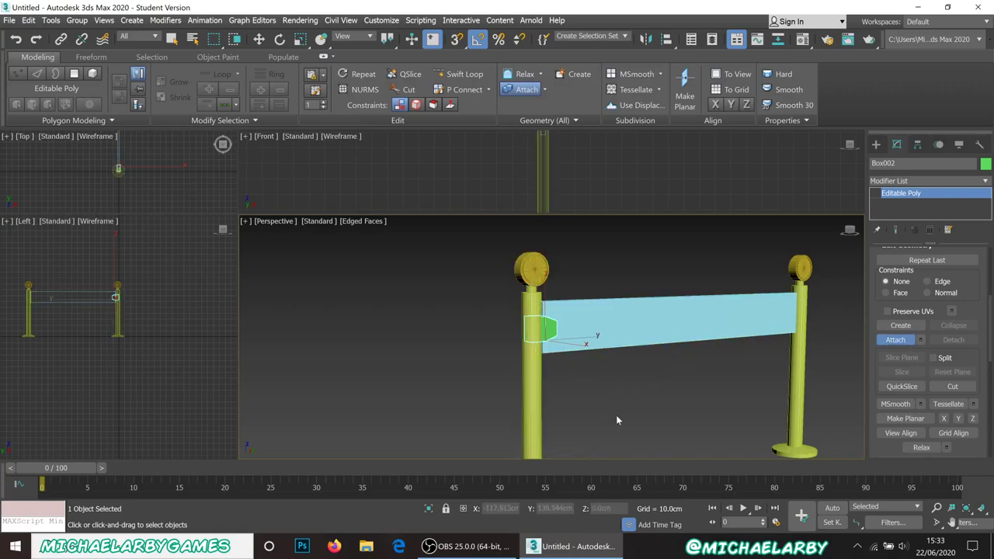
Shift-drag an independent copy of the green bracket, Box003, to the right post.
key("w")
left_click(588, 388)
left_click(550, 329)
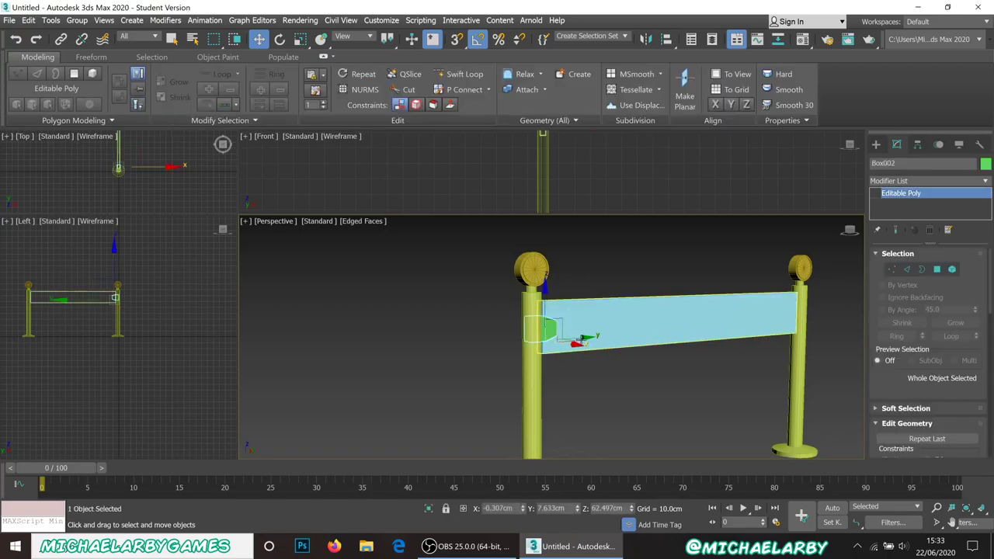
left_click(612, 339)
left_click_drag(613, 339, 825, 328, "shift")
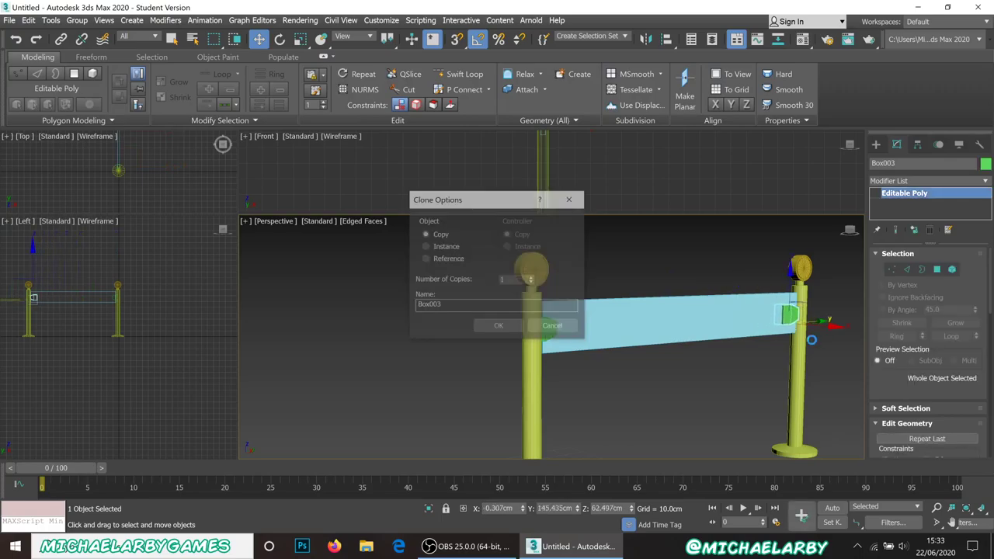
left_click(500, 327)
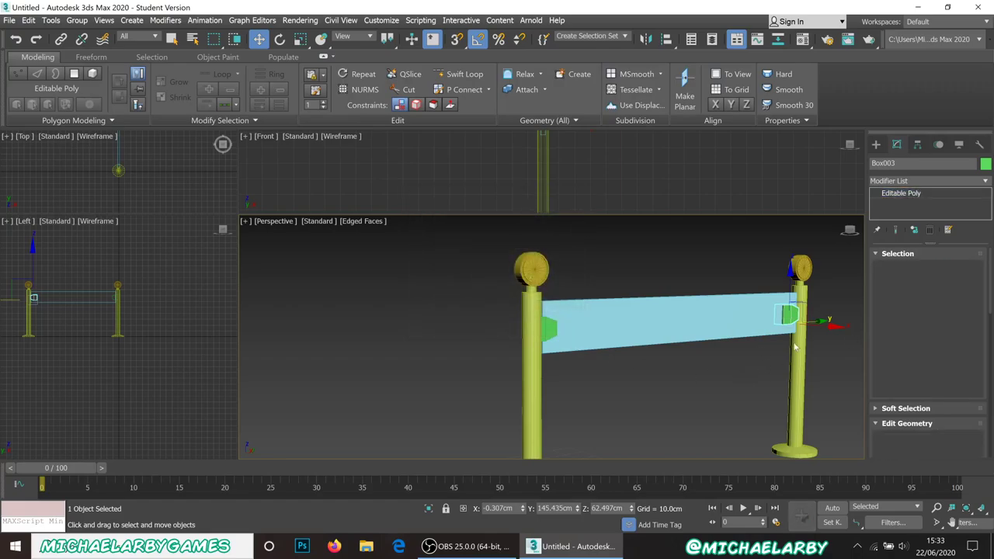
Rotate Box003 180° on Z so it faces the rail.
middle_click_drag(794, 348, 543, 404, "alt")
key("z")
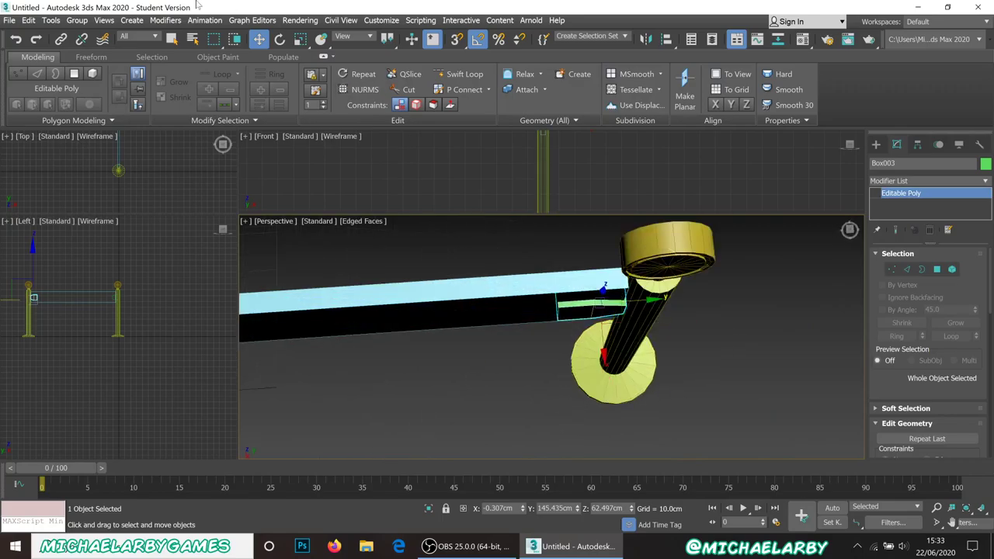
left_click(281, 40)
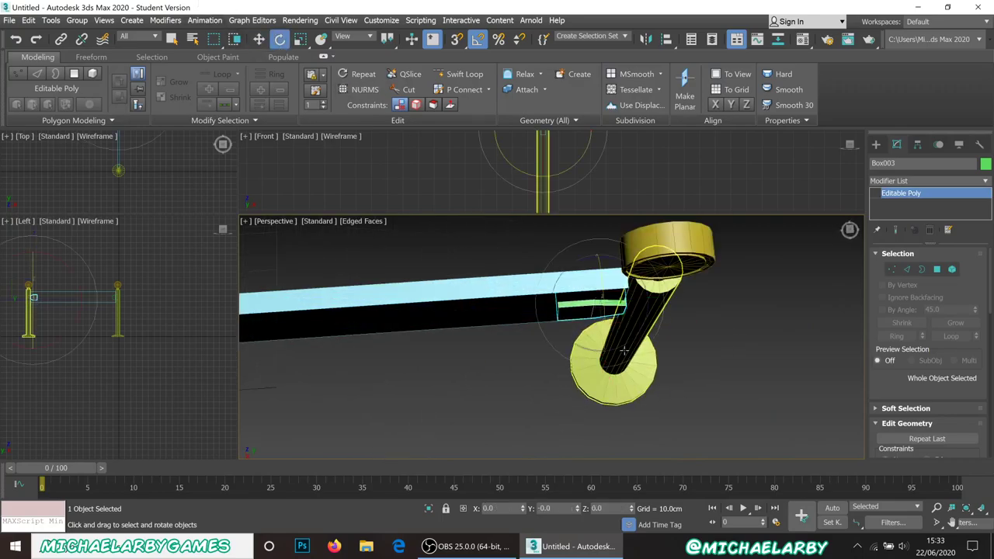
left_click_drag(576, 345, 608, 383)
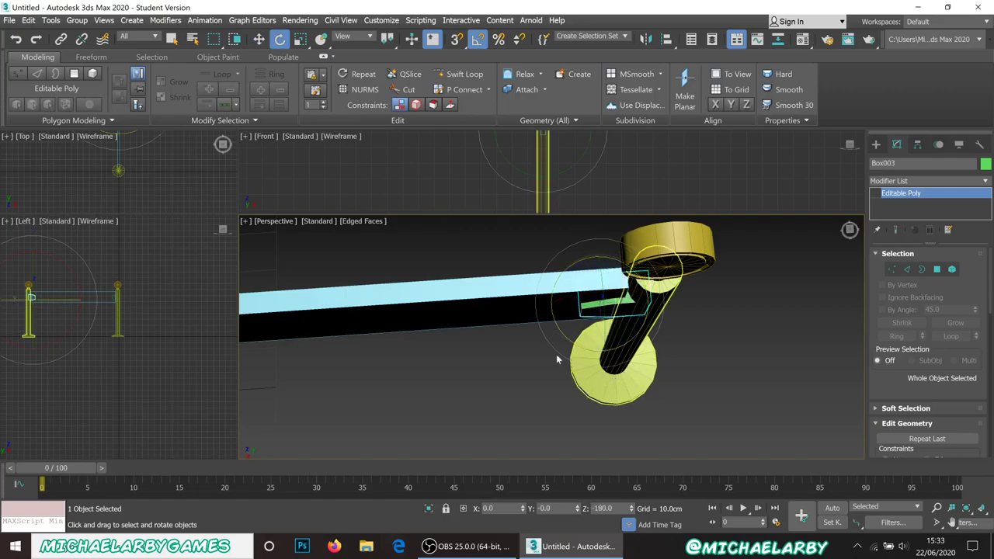
Nudge Box003 slightly so it sits where the banner meets the right post.
middle_click_drag(532, 335, 619, 338, "alt")
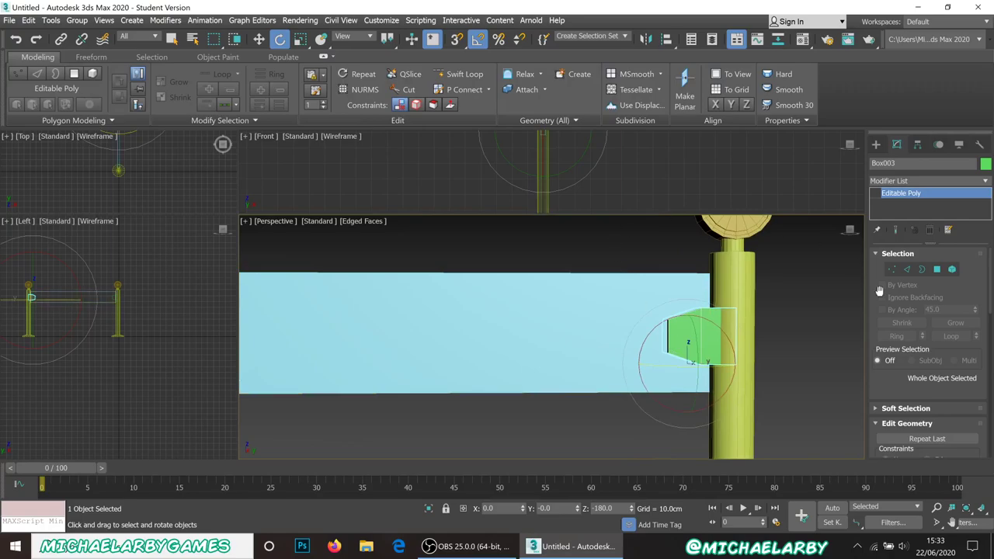
scroll(713, 319, "down", 4)
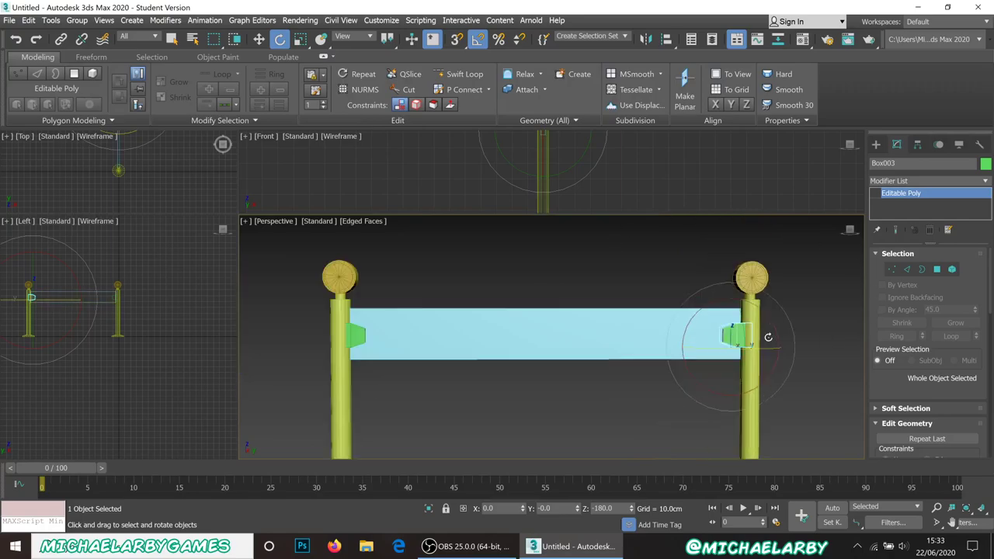
scroll(544, 351, "up", 5)
scroll(559, 356, "up", 5)
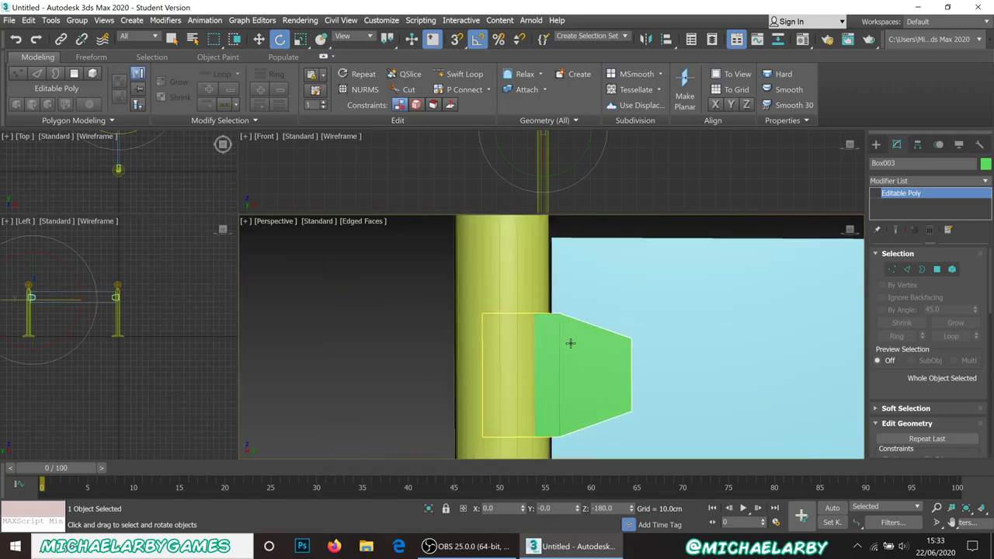
middle_click_drag(570, 349, 571, 353, "alt")
scroll(571, 353, "down", 6)
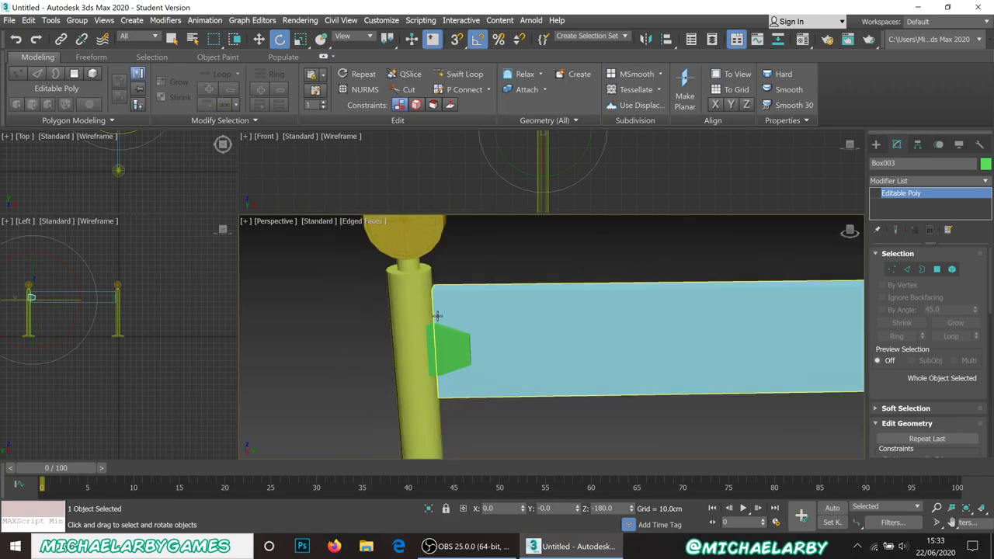
scroll(854, 329, "up", 5)
scroll(862, 330, "up", 4)
middle_click_drag(854, 330, 505, 328)
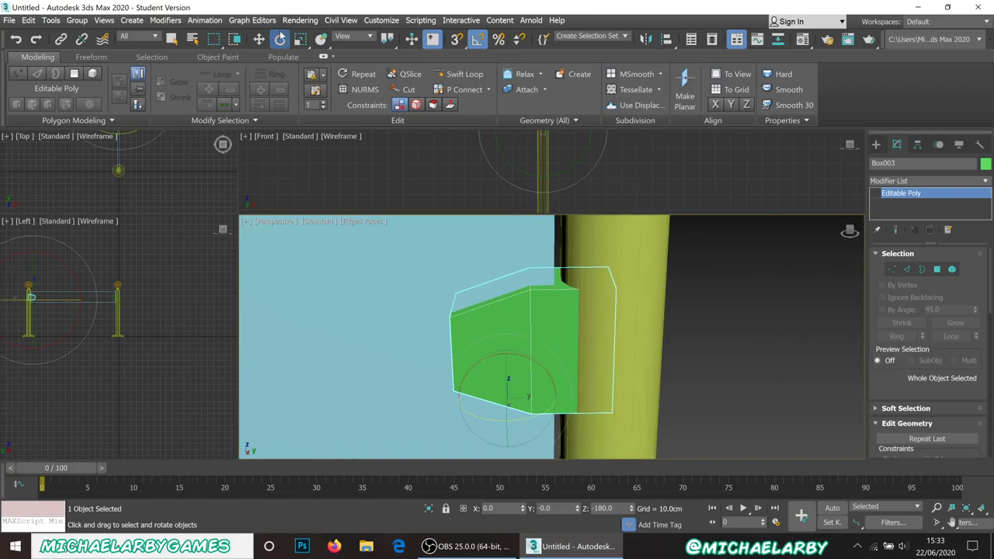
left_click(259, 39)
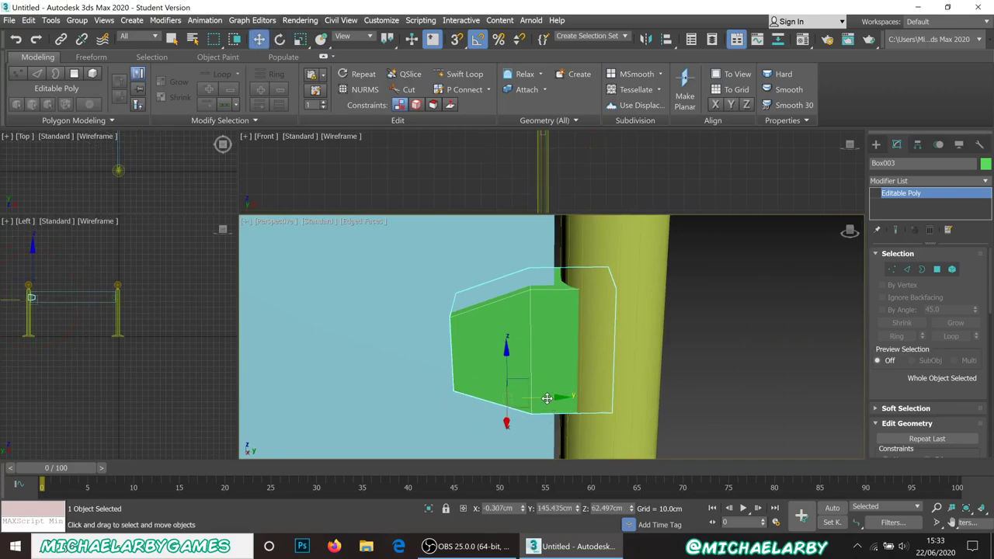
left_click_drag(547, 398, 562, 402)
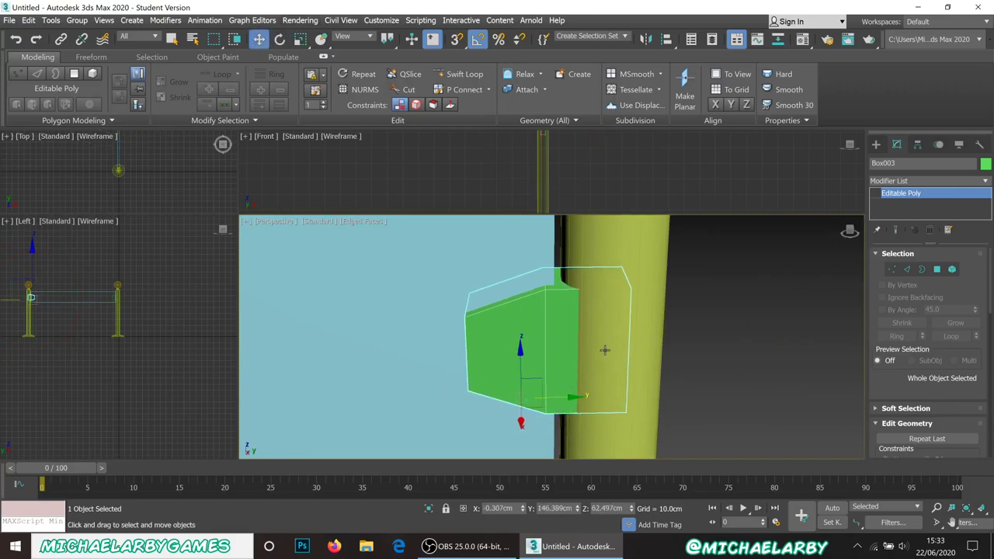
scroll(604, 349, "down", 8)
scroll(535, 259, "up", 2)
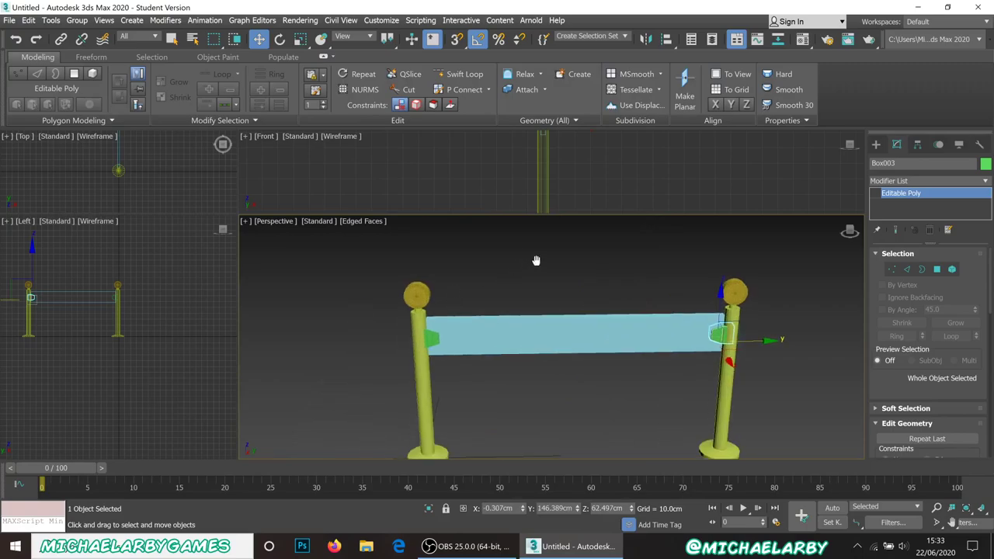
Attach the left bracket and top sphere into the left post, Cylinder001.
left_click(482, 360)
right_click(513, 381)
left_click(477, 355)
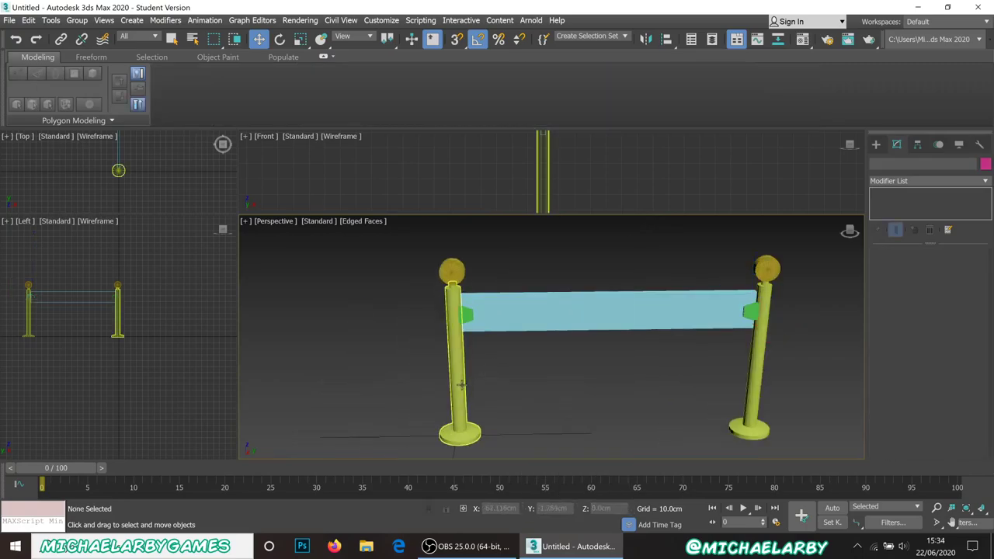
left_click(461, 384)
scroll(903, 379, "down", 3)
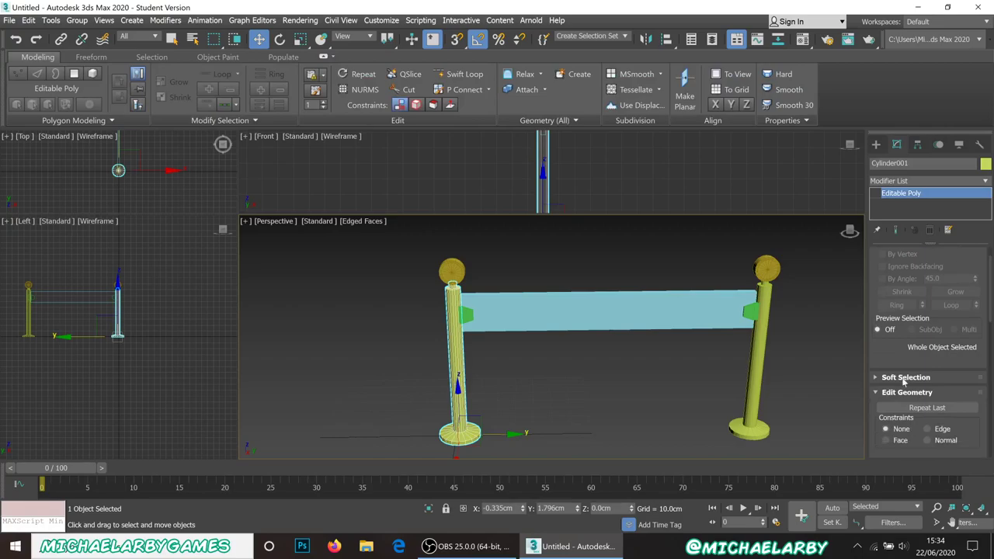
scroll(903, 379, "down", 3)
left_click(895, 370)
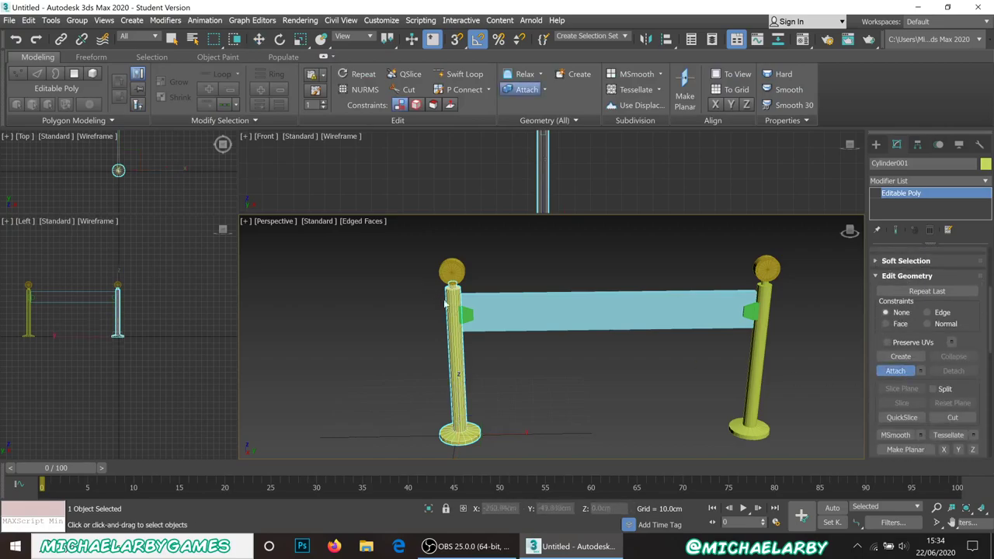
left_click(466, 313)
left_click(452, 272)
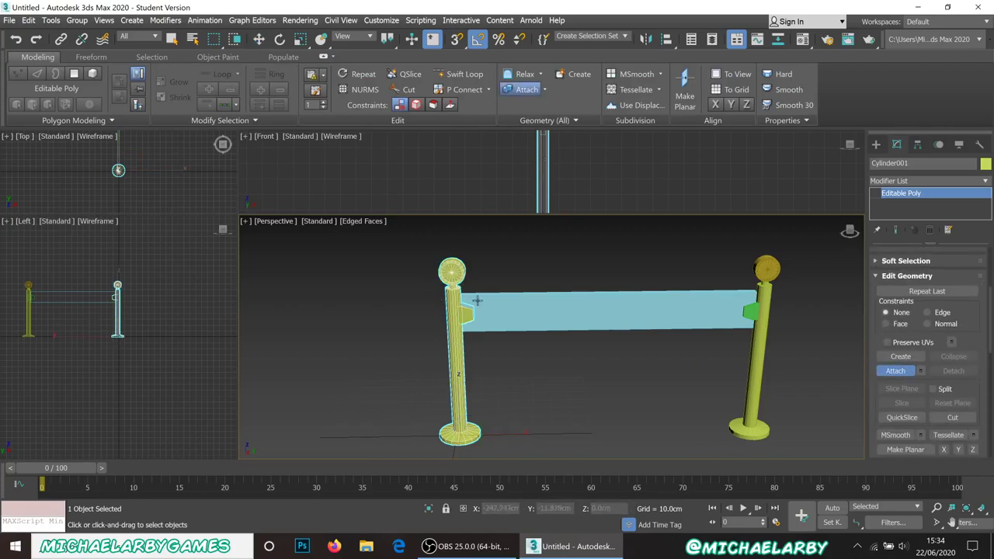
Attach the right bracket and top sphere, making the right post Cylinder003 one piece.
left_click(750, 312)
left_click(765, 324)
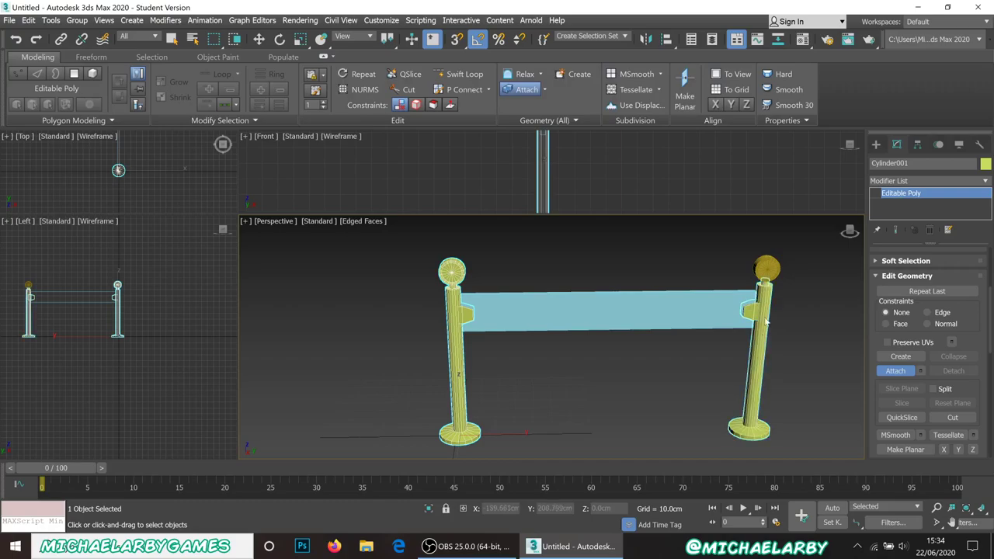
left_click(763, 268)
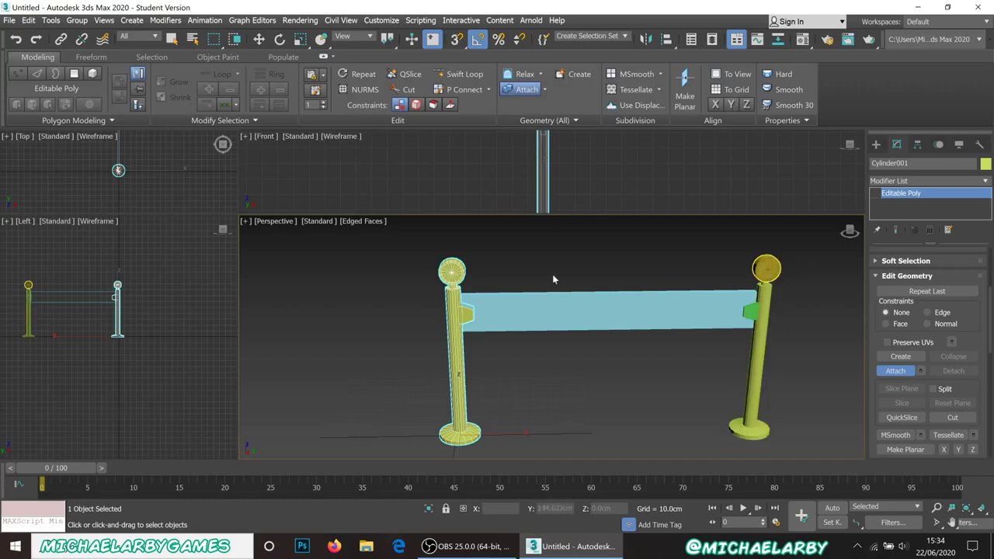
left_click(905, 370)
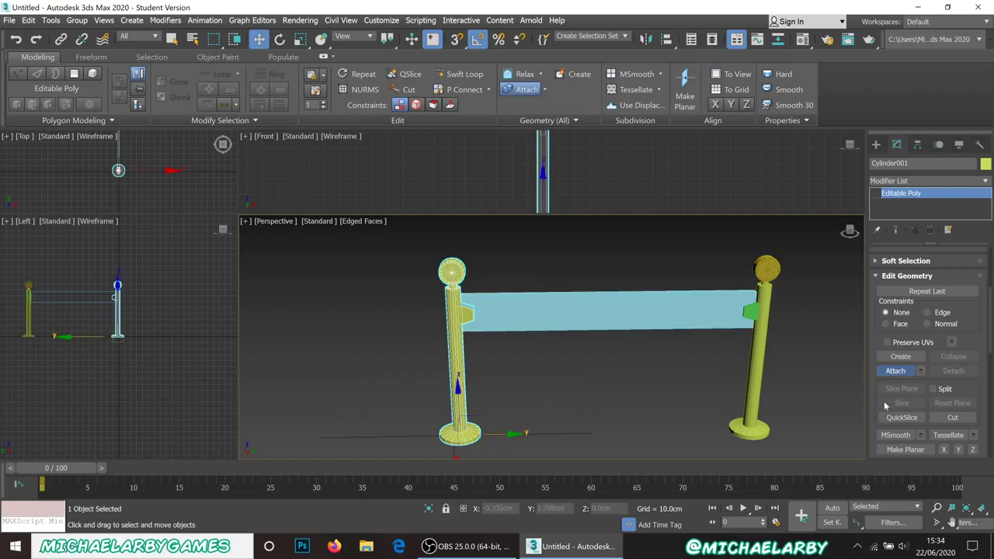
left_click(808, 355)
left_click(759, 347)
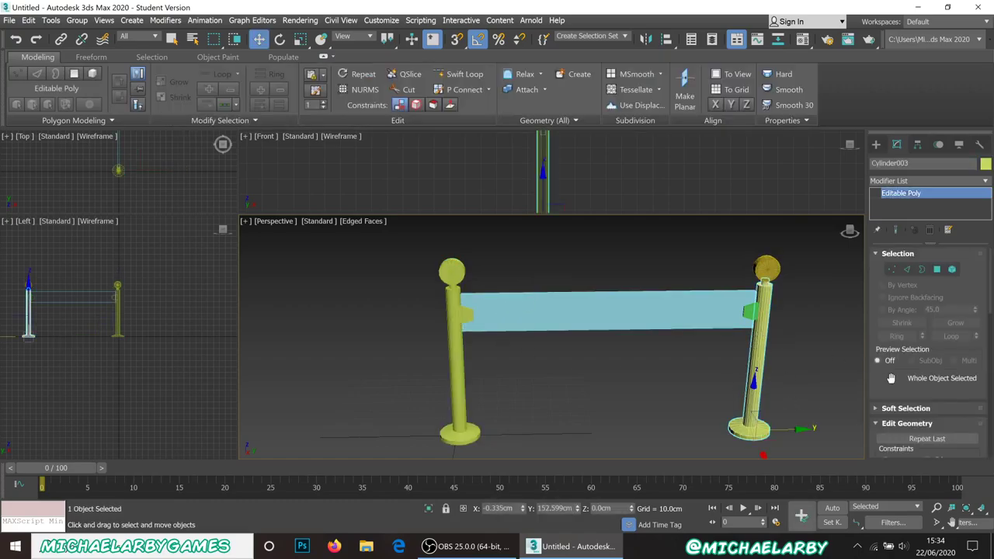
scroll(901, 396, "down", 3)
left_click(895, 425)
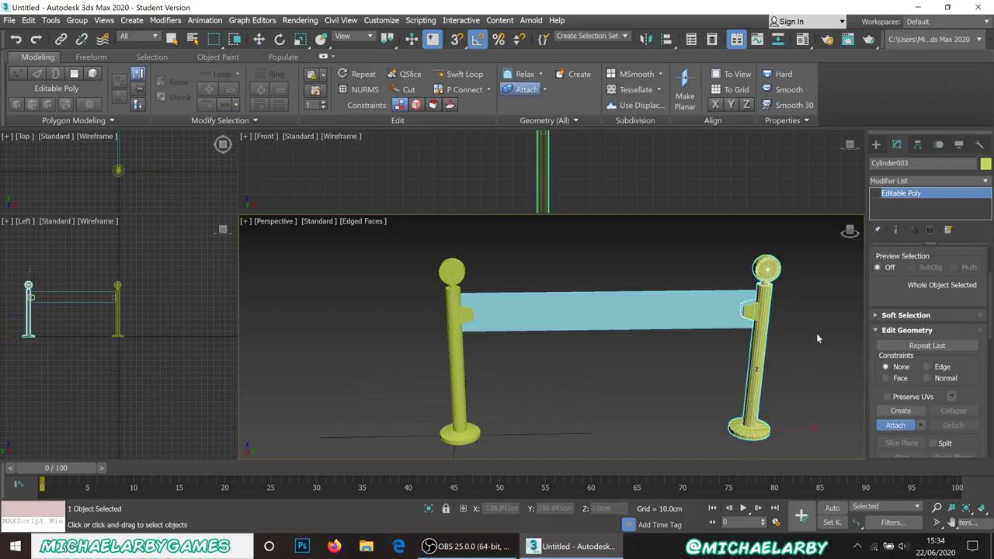
key("w")
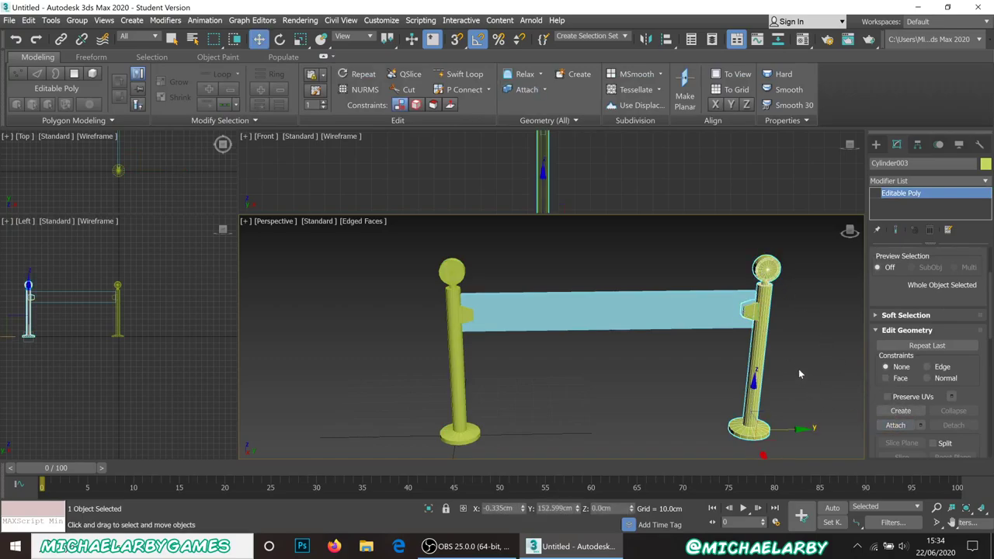
left_click(799, 371)
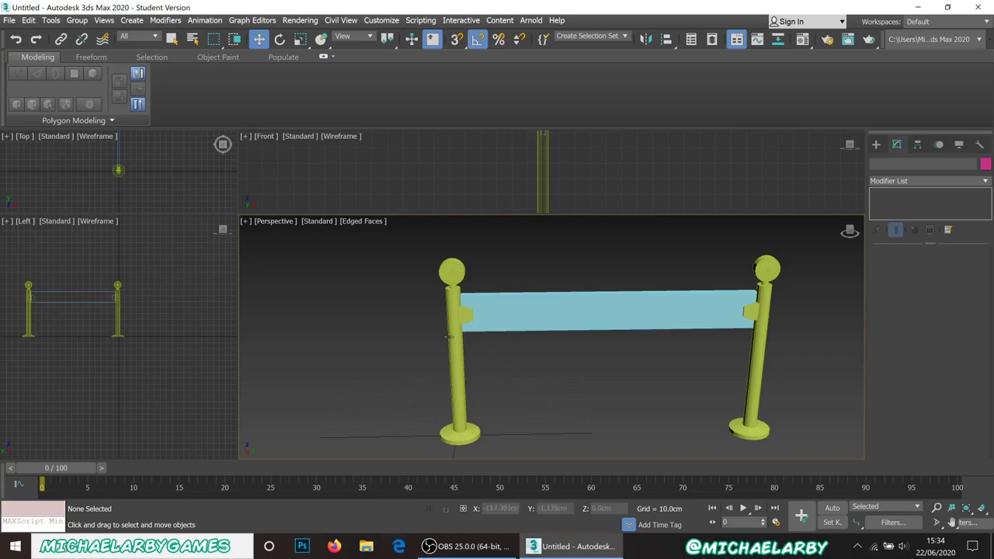
left_click(453, 338)
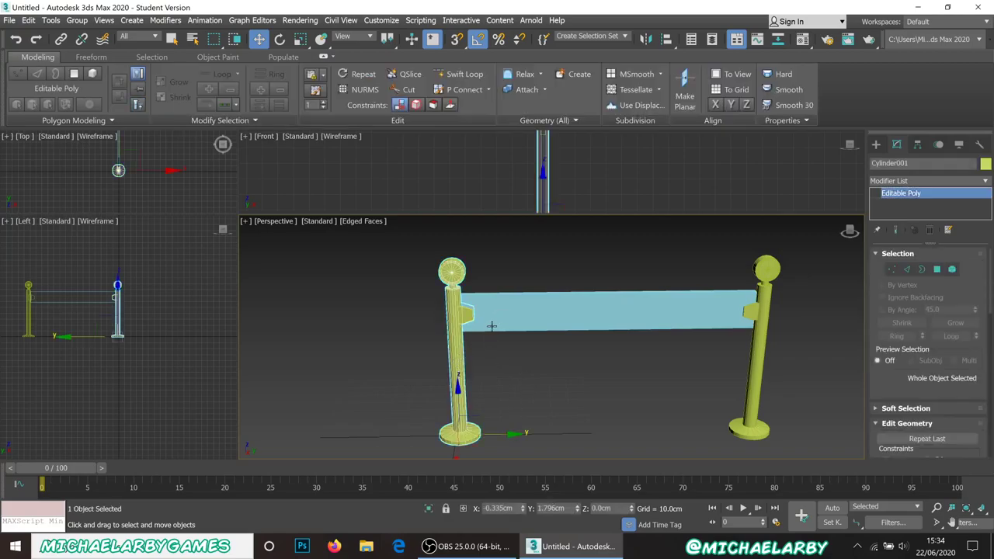
left_click(491, 315)
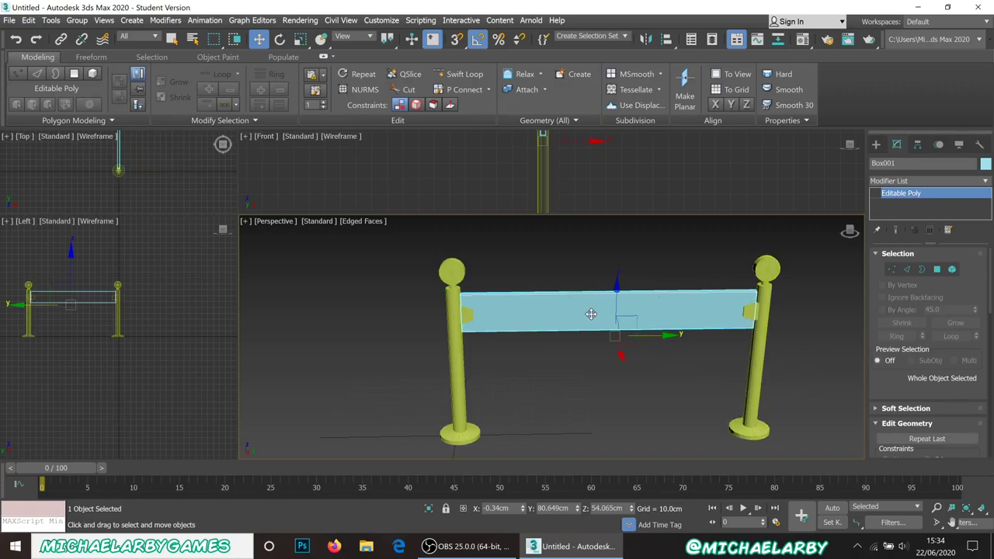
left_click(456, 358)
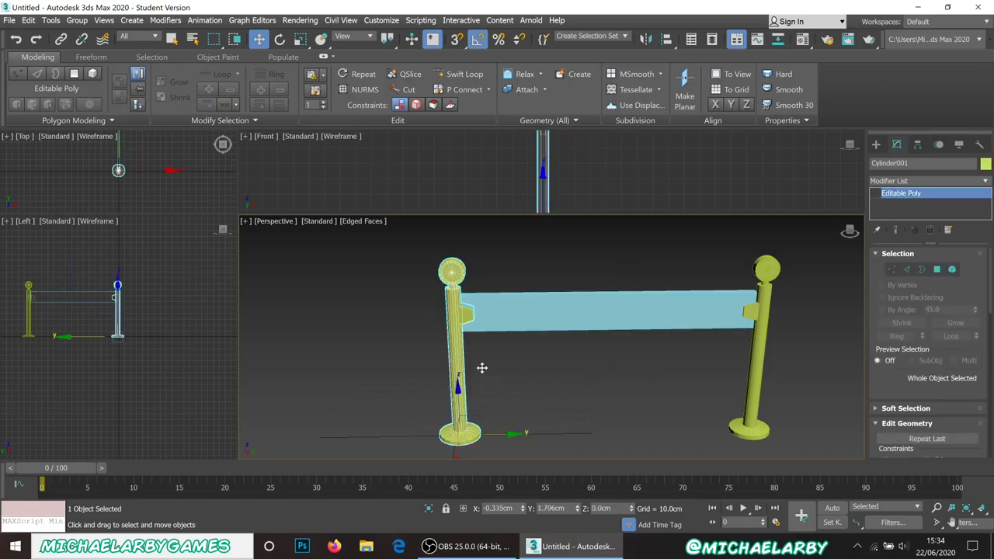
left_click(755, 365)
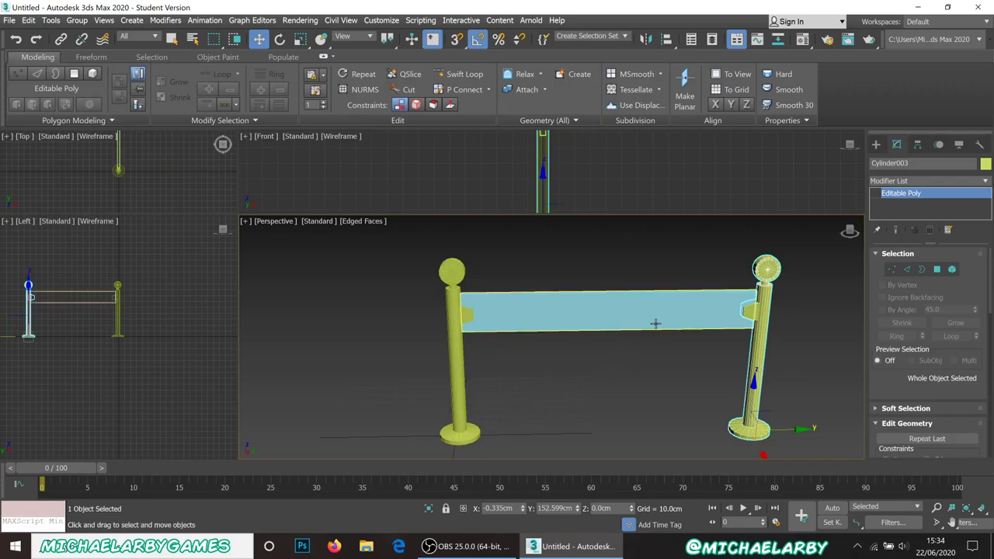
left_click(532, 309)
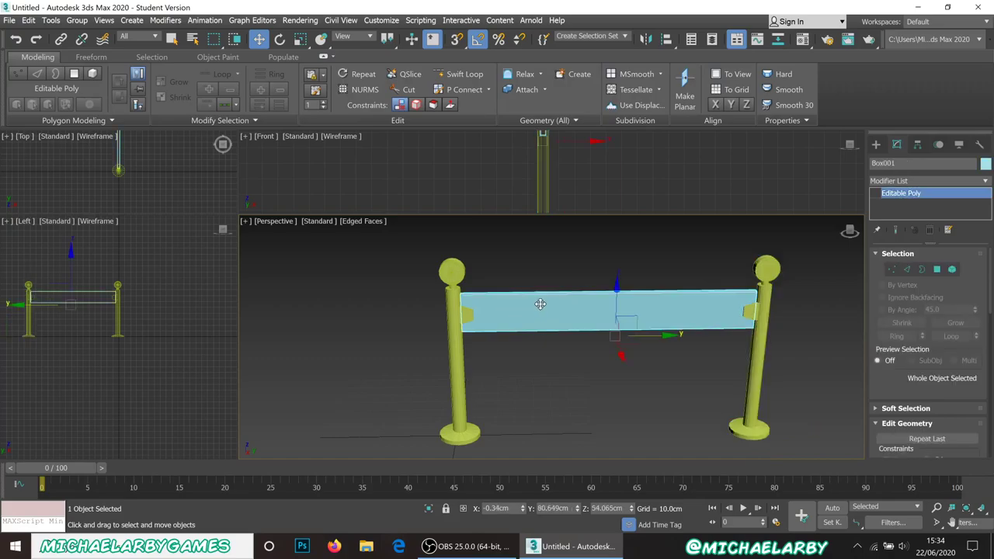
left_click(461, 368)
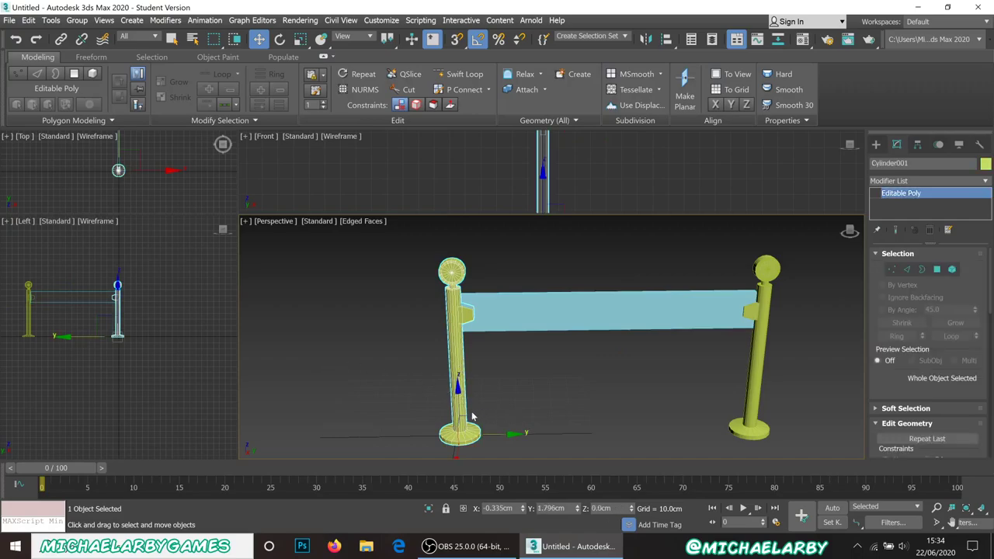
scroll(494, 328, "down", 4)
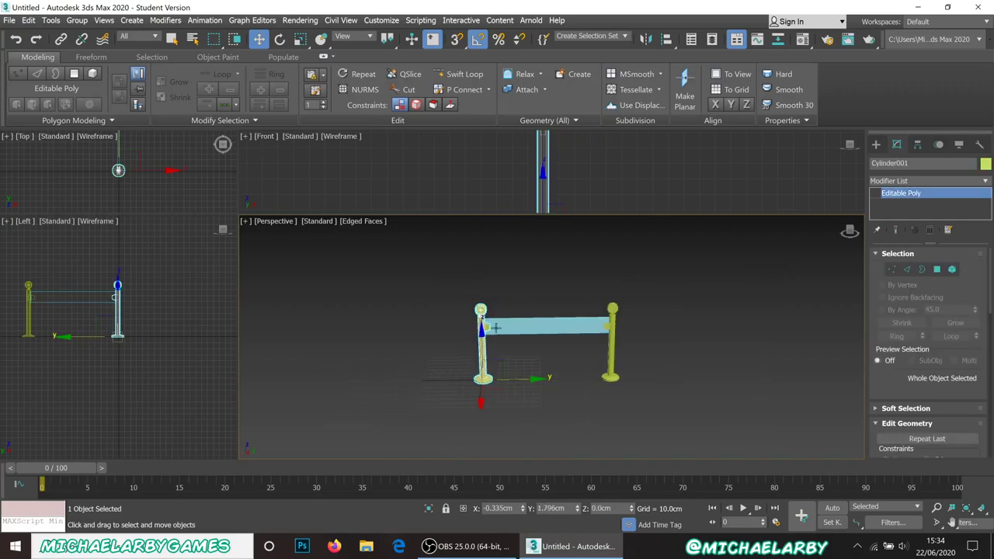
scroll(494, 327, "up", 2)
scroll(494, 326, "up", 2)
left_click(518, 382)
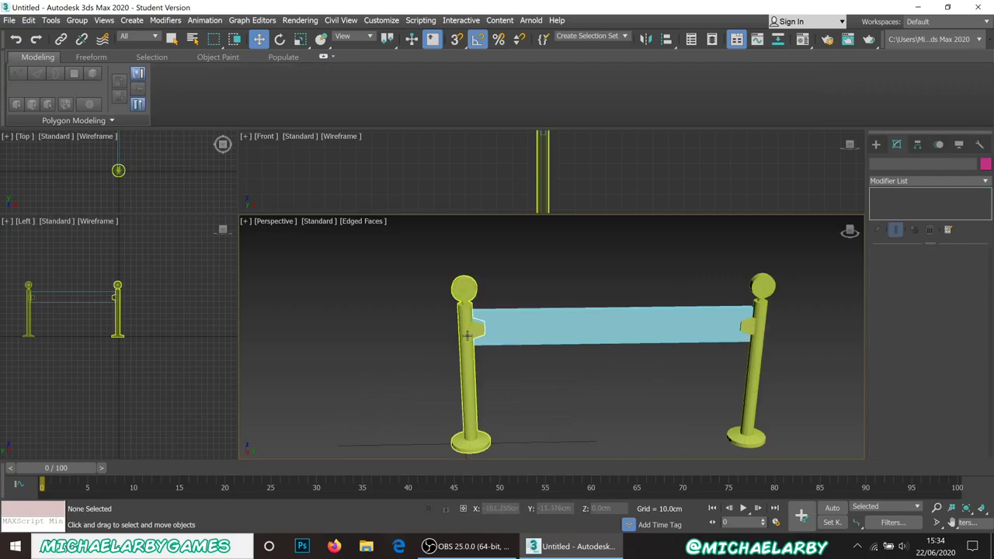
left_click(467, 335)
scroll(509, 327, "up", 3)
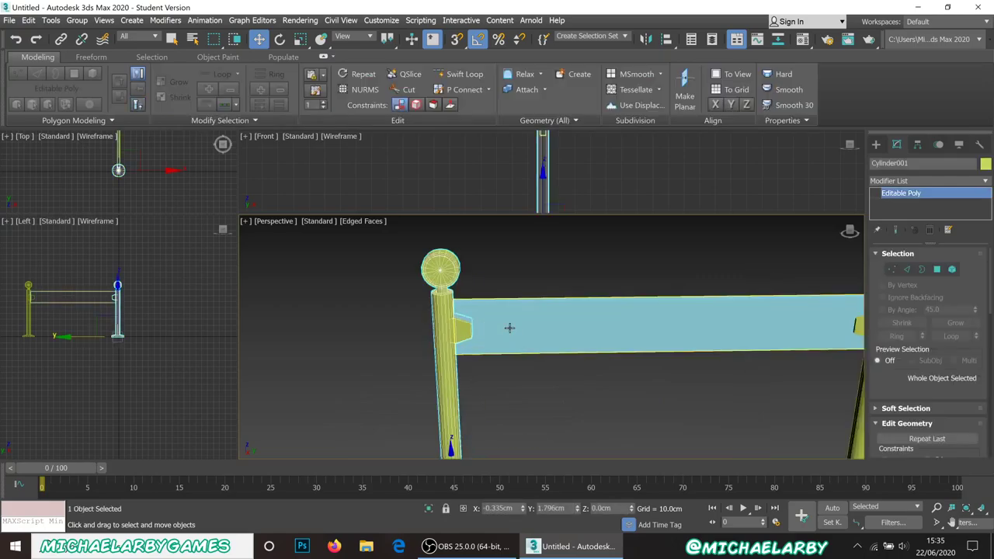
left_click(462, 345)
scroll(464, 346, "down", 4)
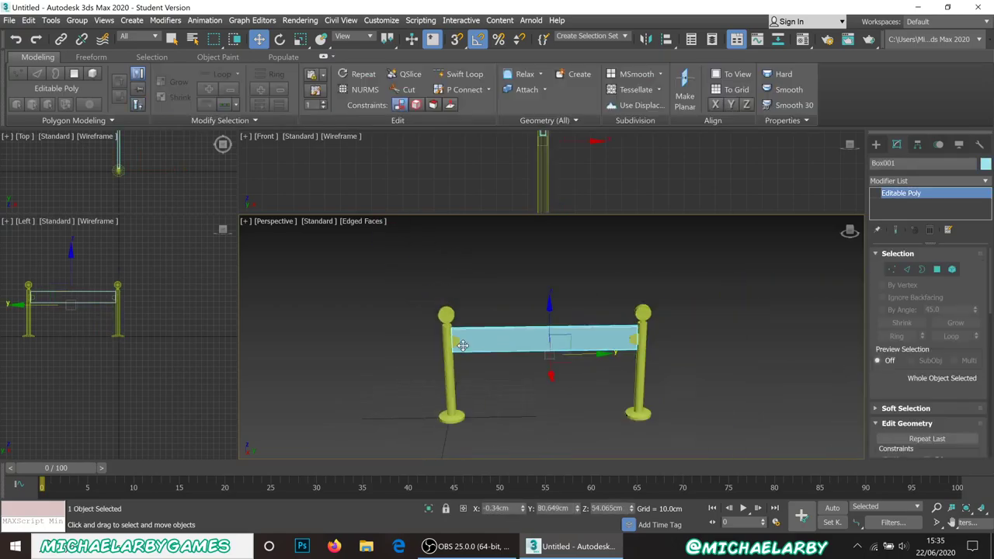
scroll(464, 346, "up", 2)
scroll(479, 356, "down", 2)
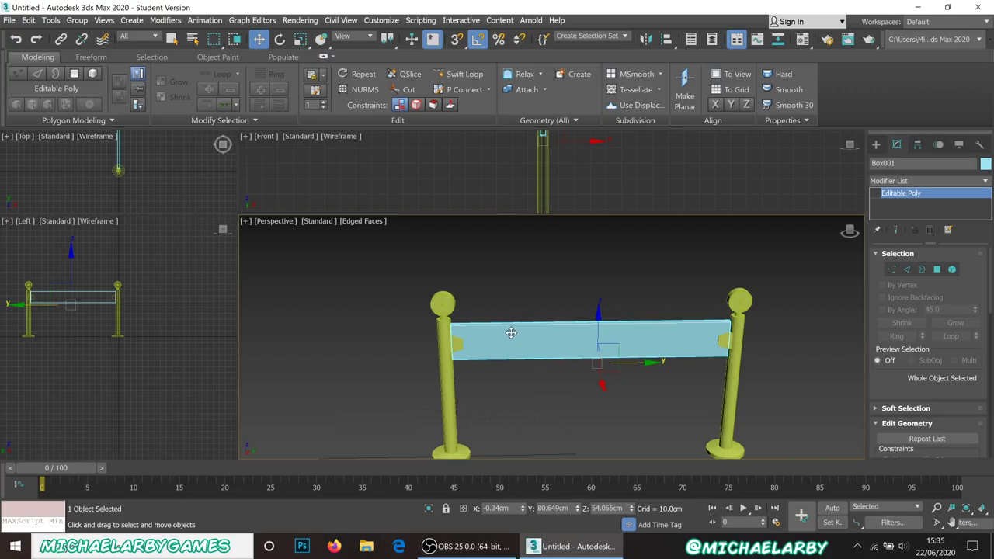
left_click(495, 378)
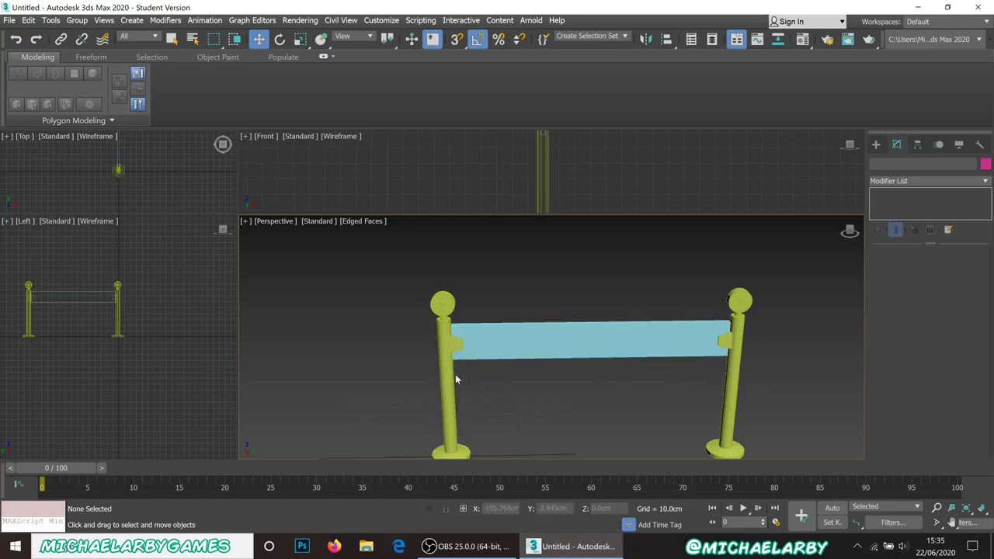
Select the left post and rename it barrier_leg_1.
left_click(447, 366)
left_click(451, 370)
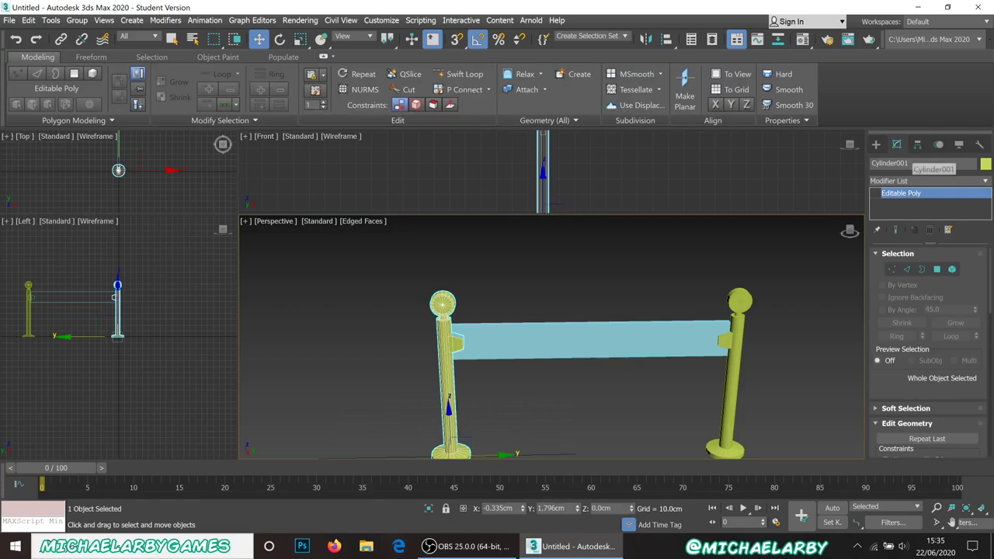
left_click(893, 163)
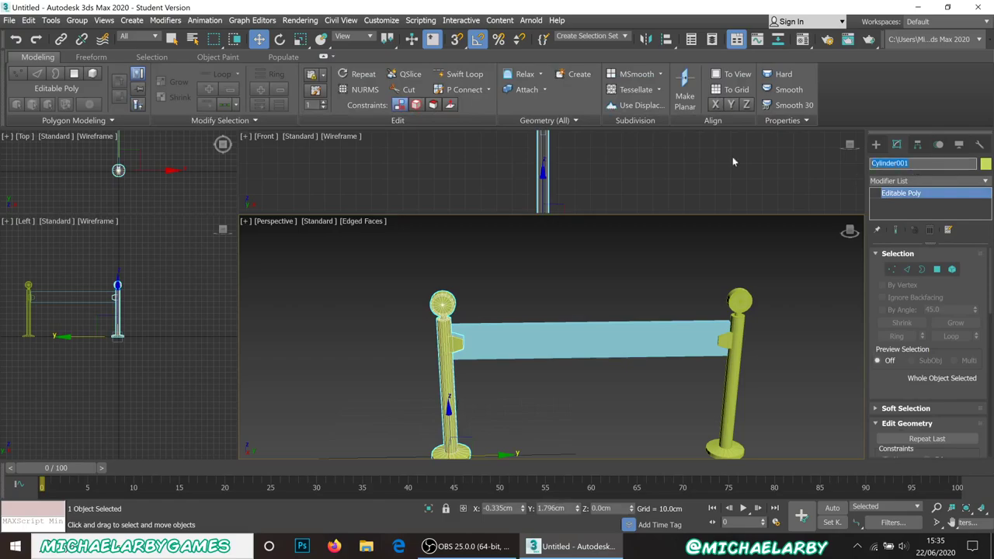
type("barrier_leg_1")
key("Return")
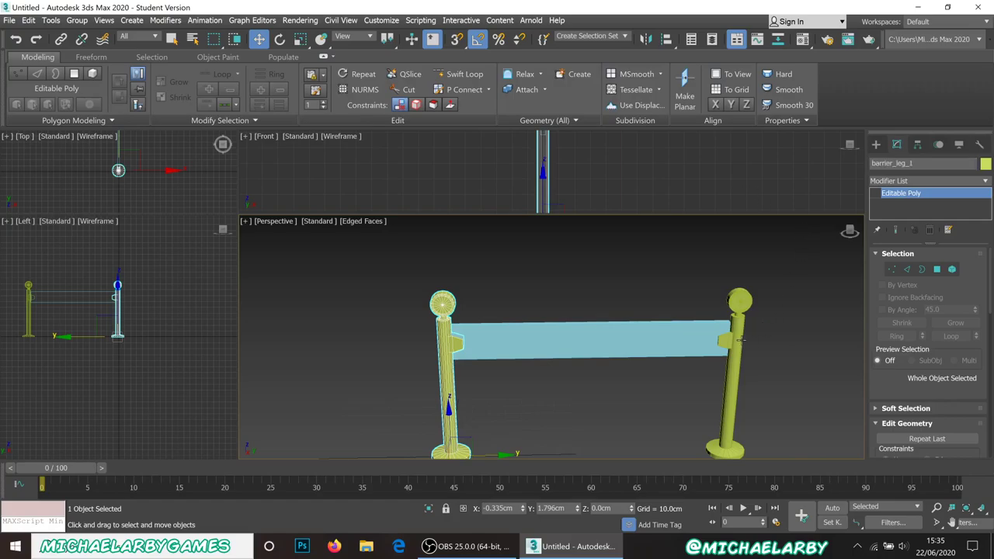
Rename the right post barrier_leg_2 and the horizontal panel barrier_mid.
left_click(740, 305)
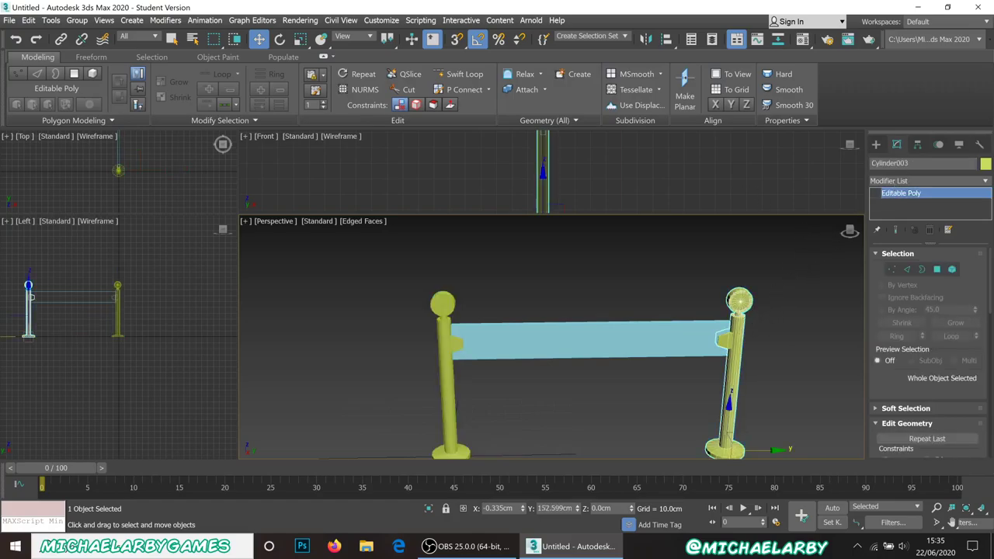
left_click(894, 163)
type("barrier_leg_2")
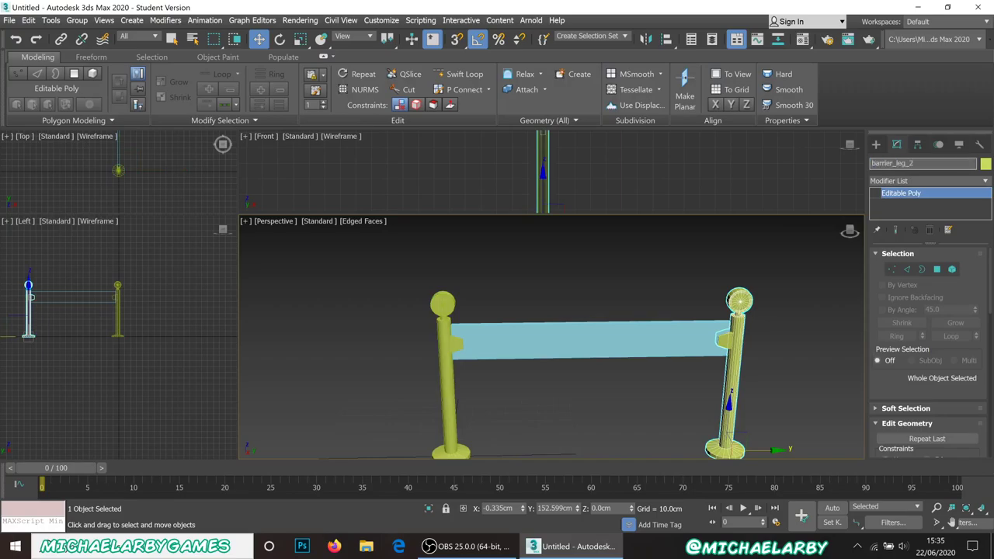
key("Return")
left_click(583, 343)
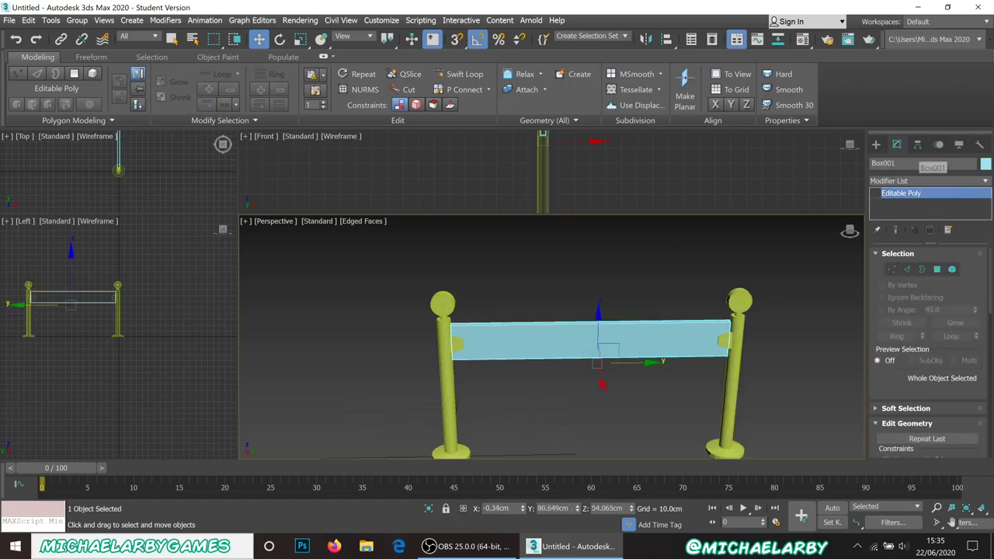
type("barrier_mid")
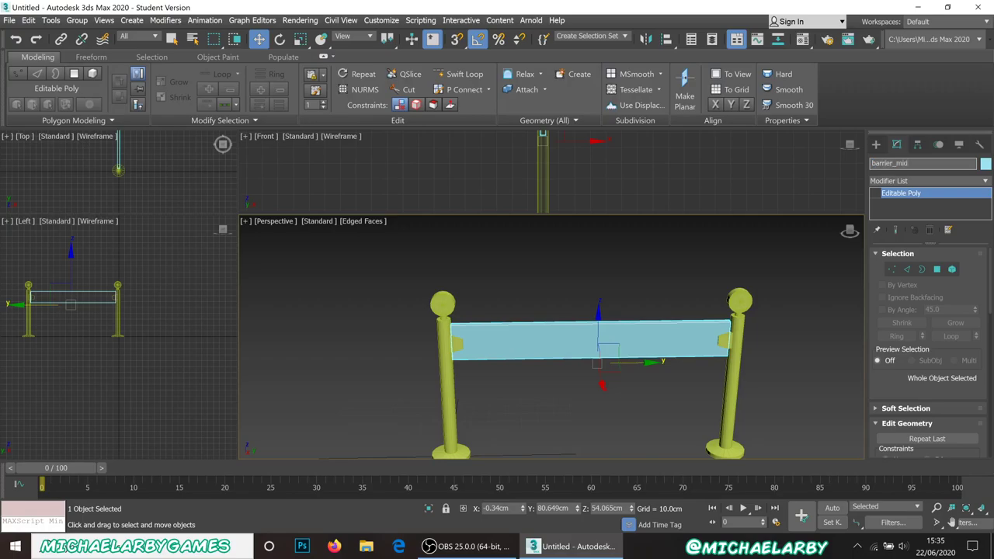
key("Return")
Deselect barrier_mid and select only the left post, barrier_leg_1.
left_click(775, 351)
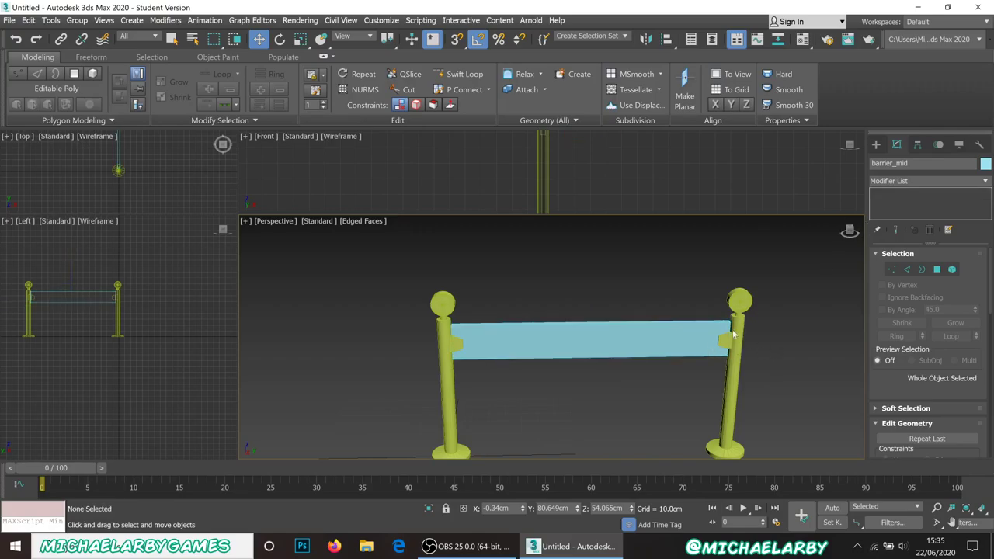
left_click(445, 356)
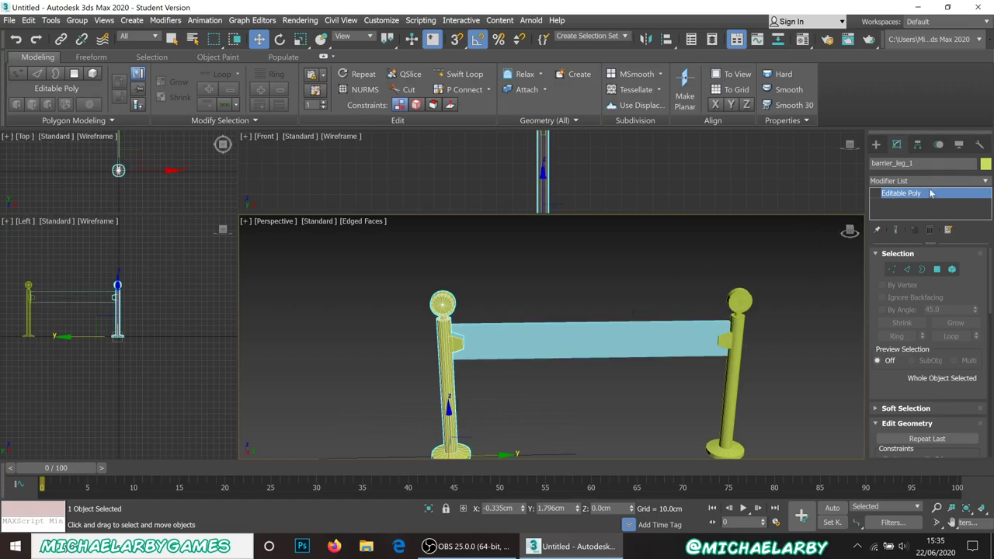
middle_click_drag(577, 277, 569, 274)
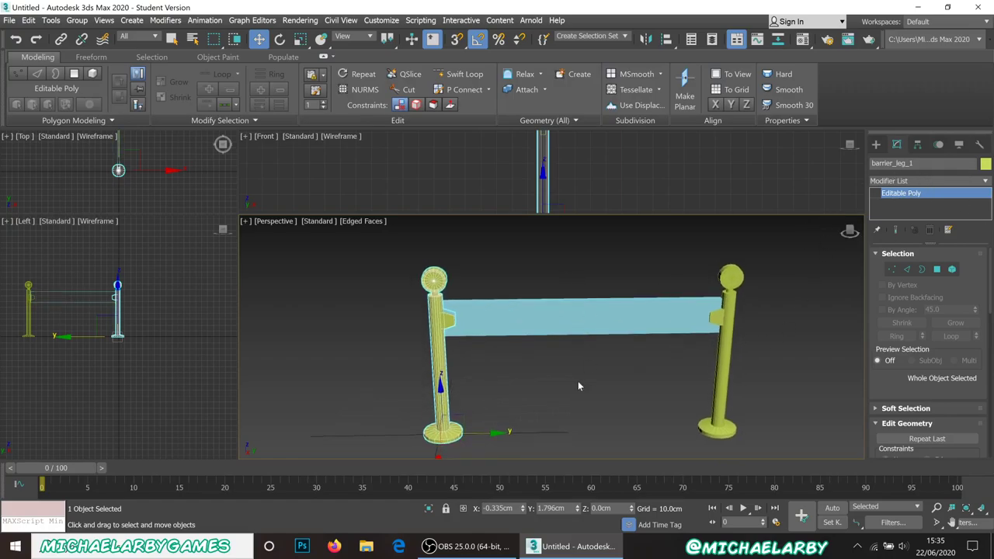
left_click(471, 342)
left_click(439, 330)
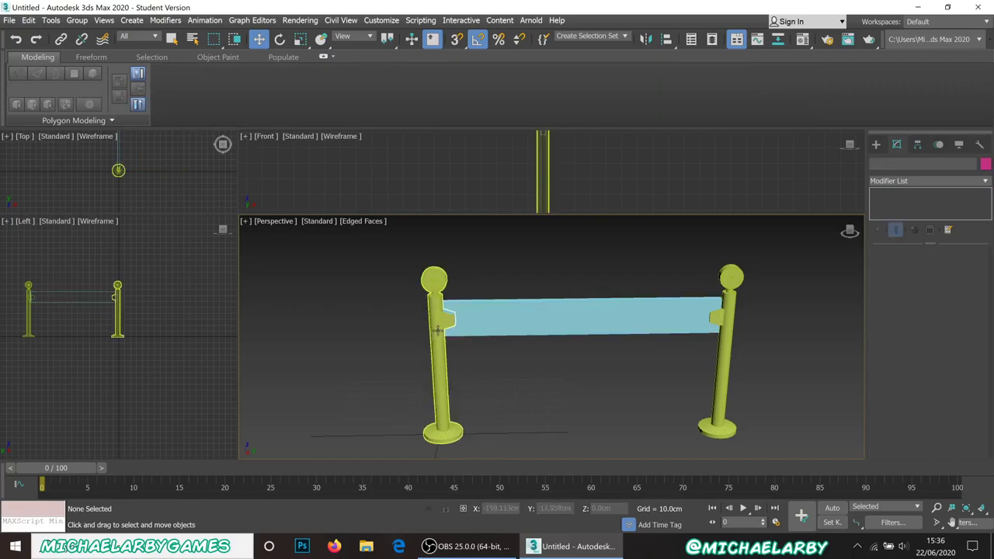
Add the crossbar and right post to the selection and apply Unwrap UVW to all three.
left_click(573, 321, "ctrl")
left_click(728, 331, "ctrl")
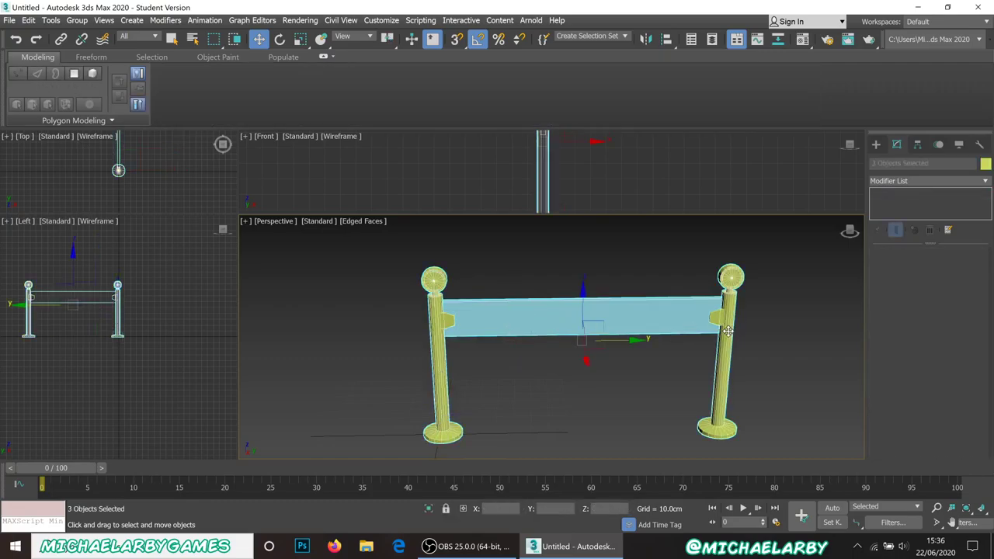
left_click(987, 181)
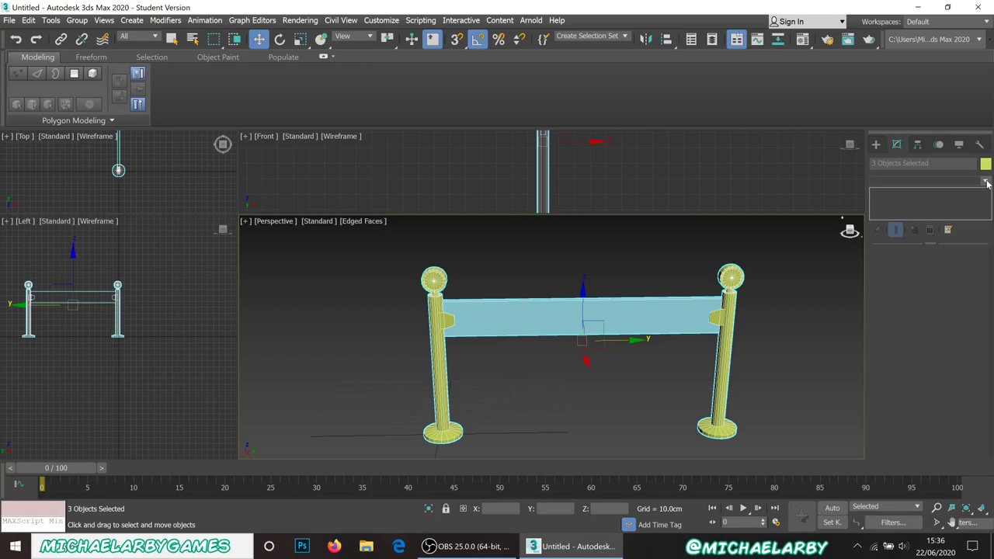
left_click_drag(988, 253, 992, 501)
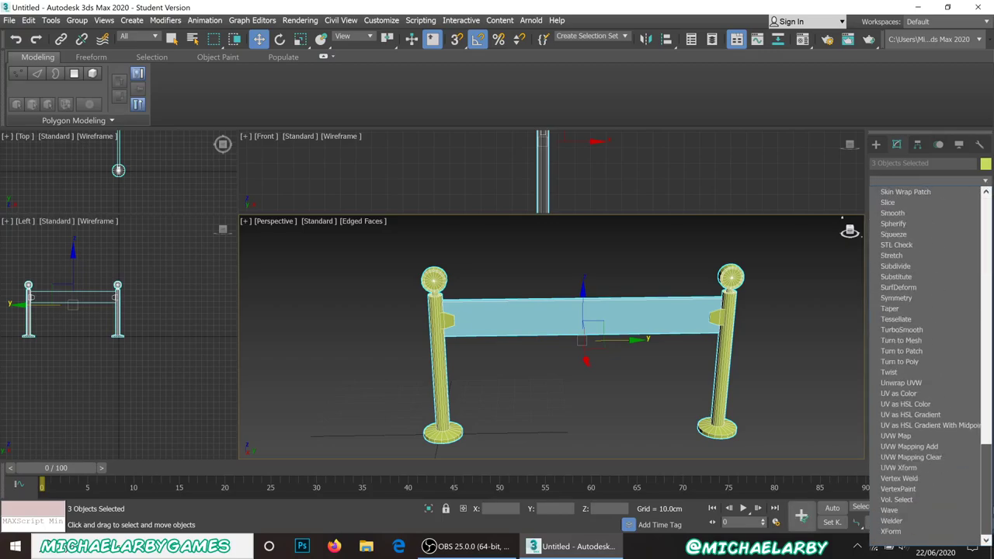
left_click(893, 384)
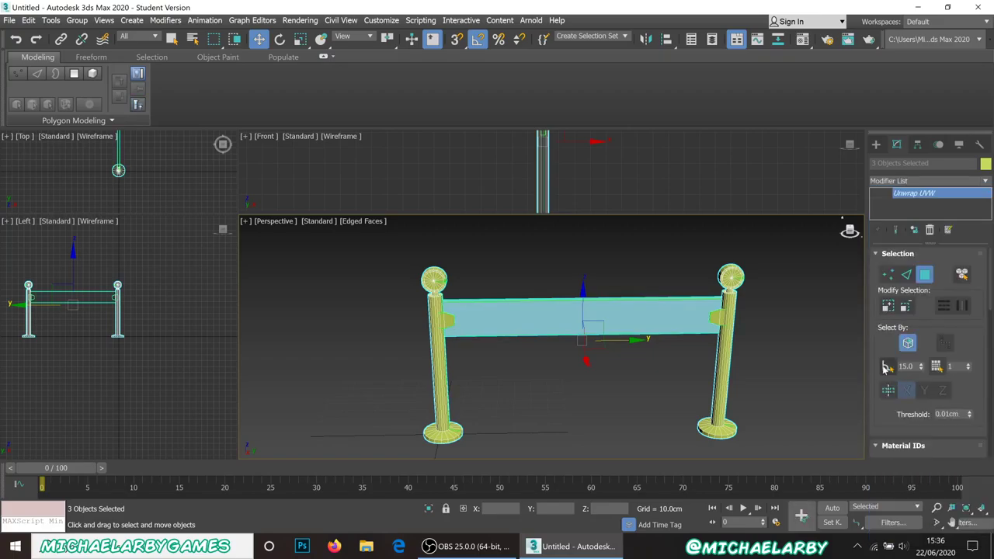
Open the UV Editor for the three barrier parts from the Edit UVs rollout.
scroll(807, 308, "down", 3)
scroll(912, 303, "down", 1)
scroll(912, 303, "down", 6)
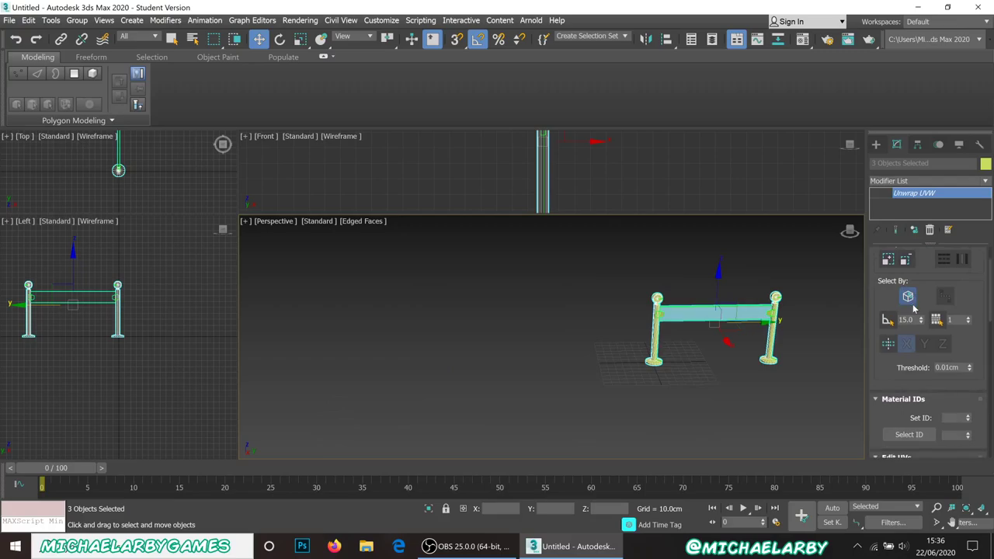
scroll(883, 336, "down", 4)
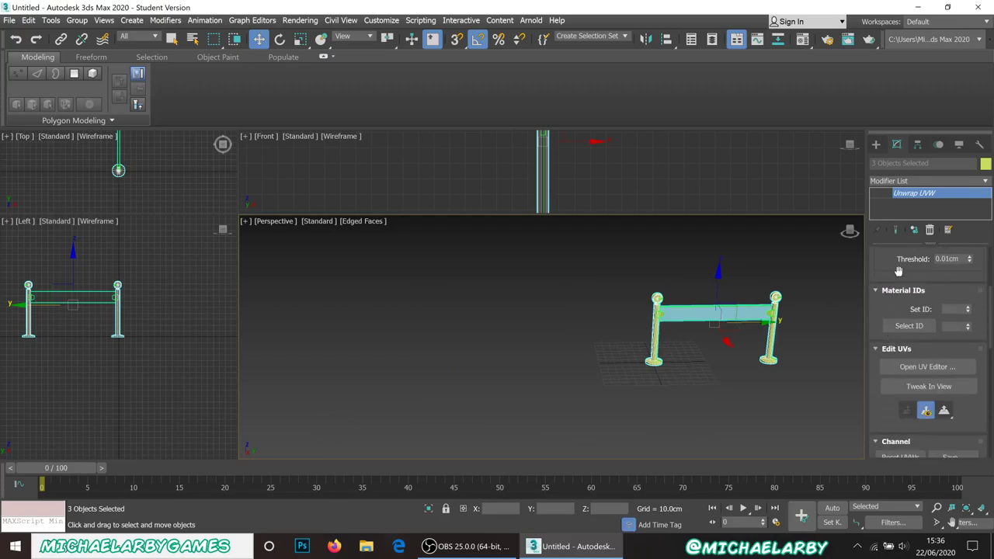
left_click(917, 328)
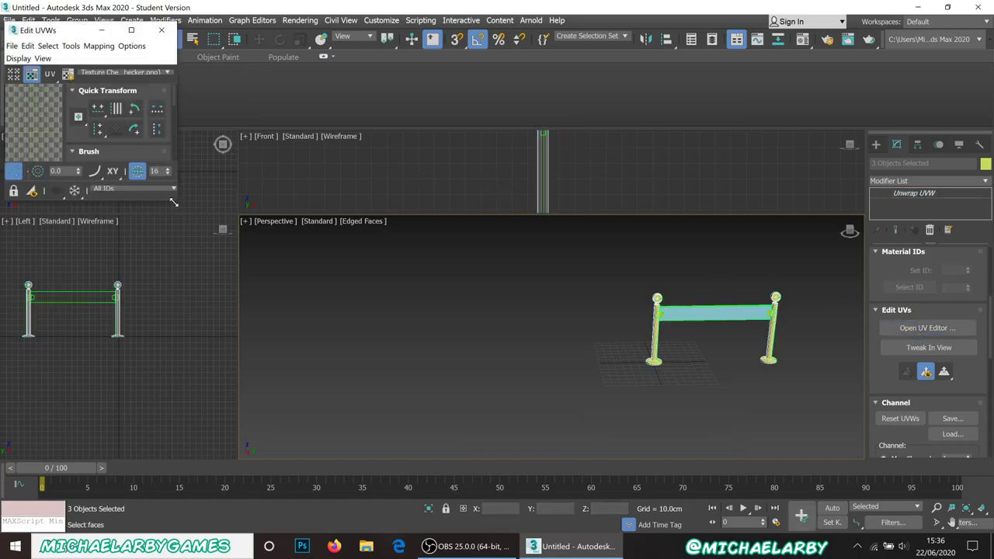
left_click_drag(369, 352, 455, 428)
left_click(472, 547)
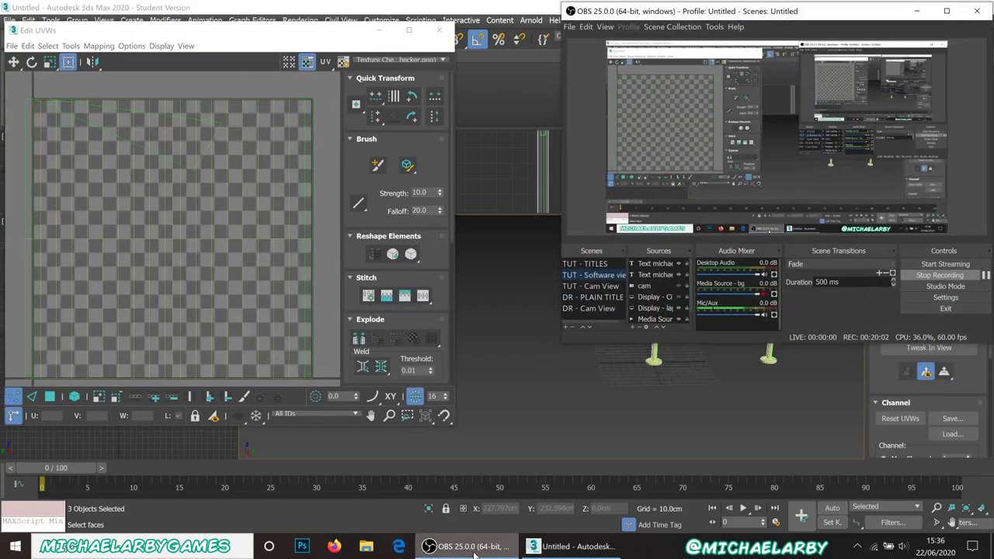
left_click(473, 548)
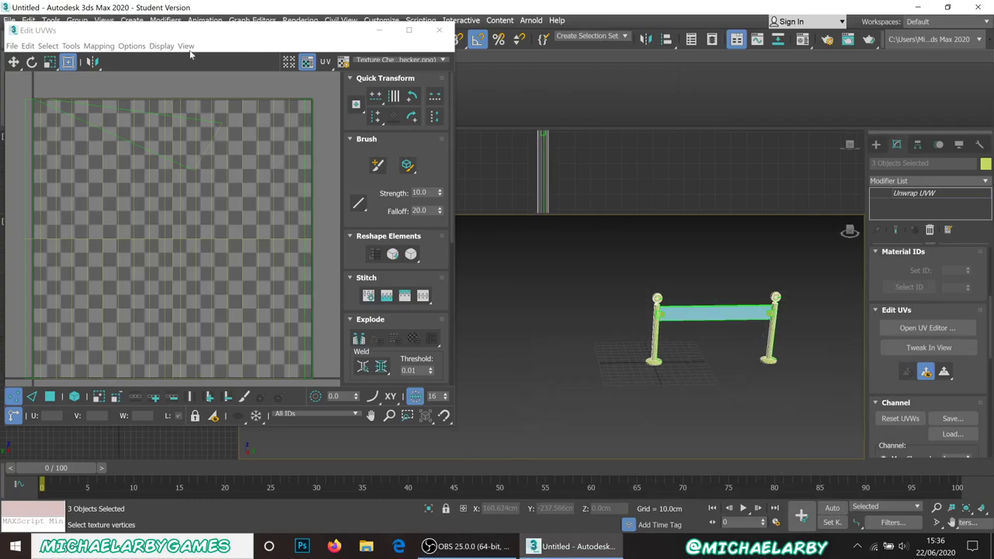
left_click_drag(181, 32, 236, 49)
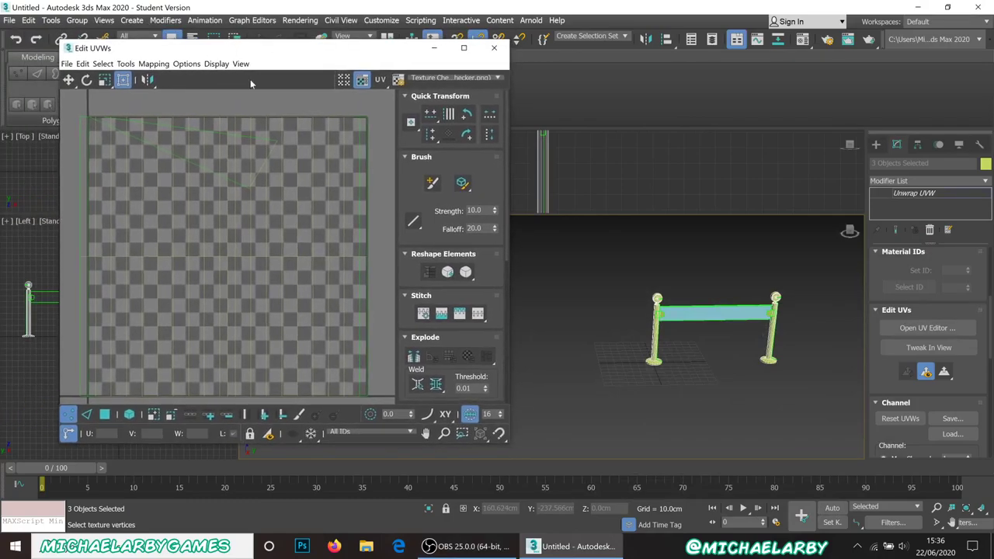
left_click(495, 49)
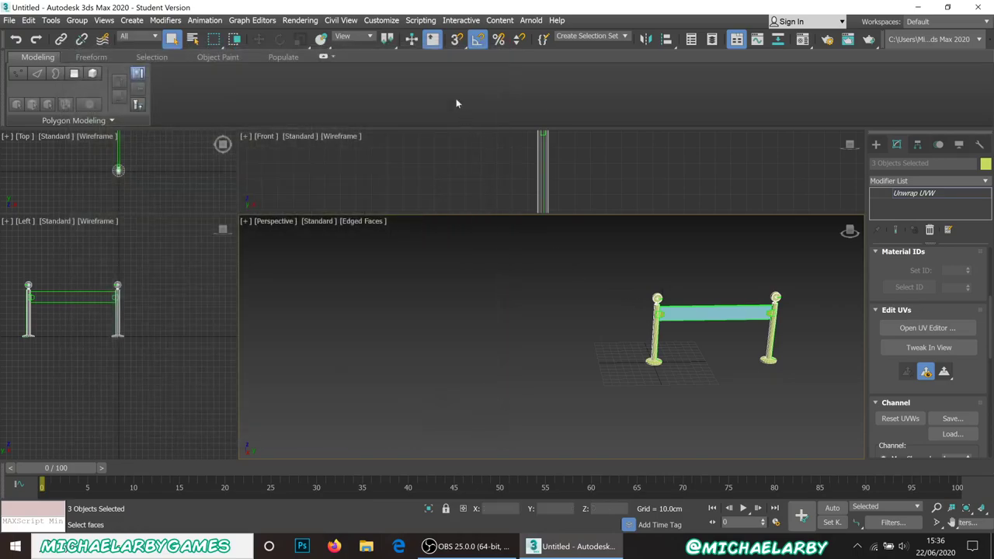
Use Save As and browse to DATA (D:) > ARTWORK > random experiments.
left_click(10, 21)
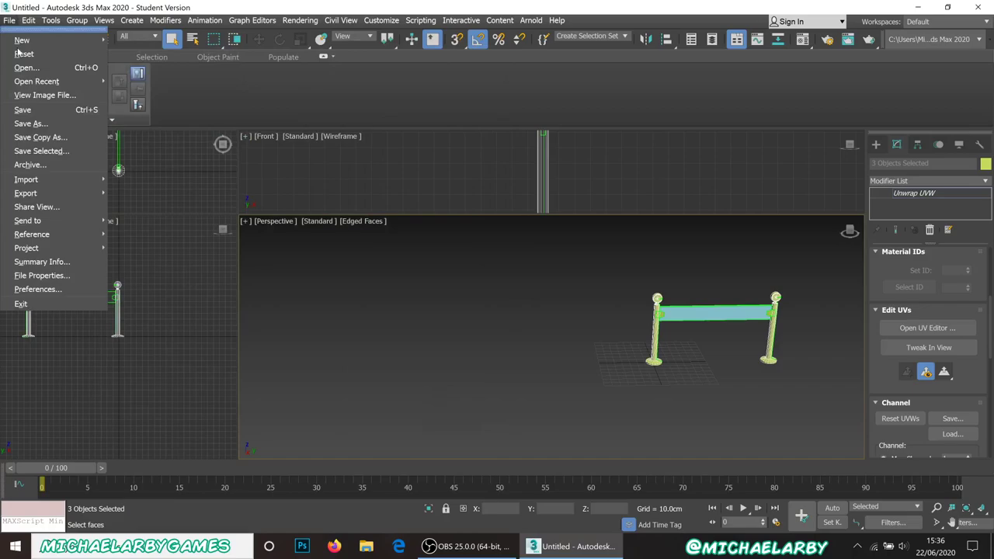
left_click(39, 123)
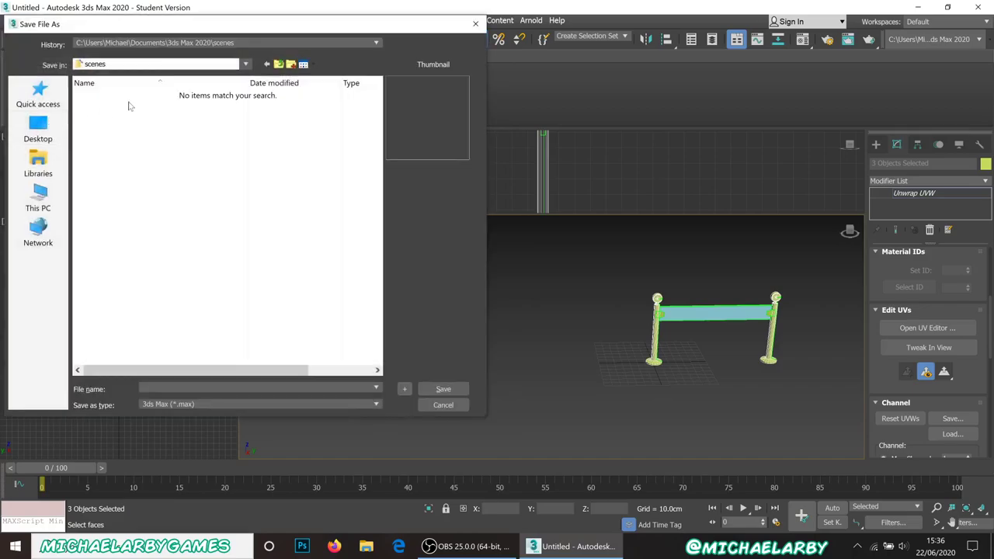
left_click(39, 165)
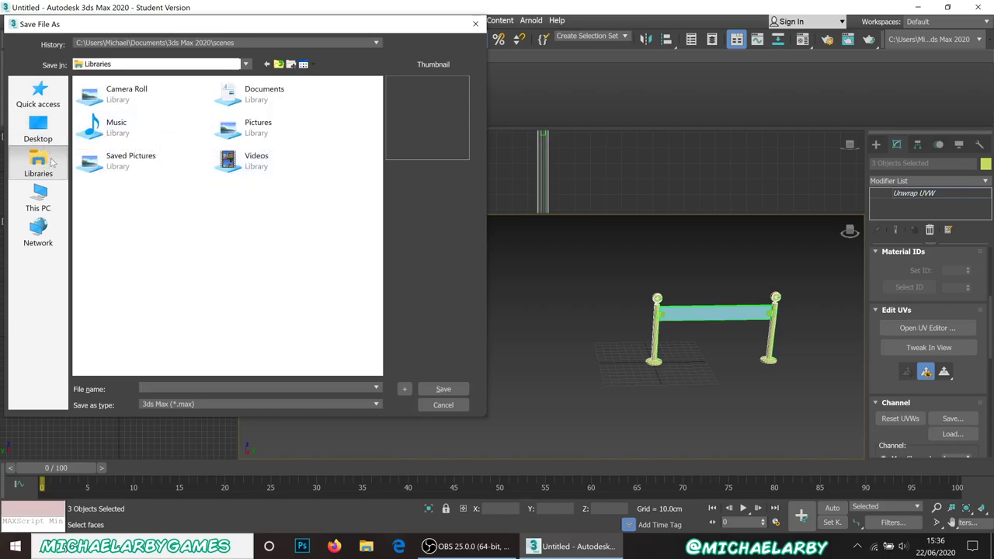
left_click(52, 183)
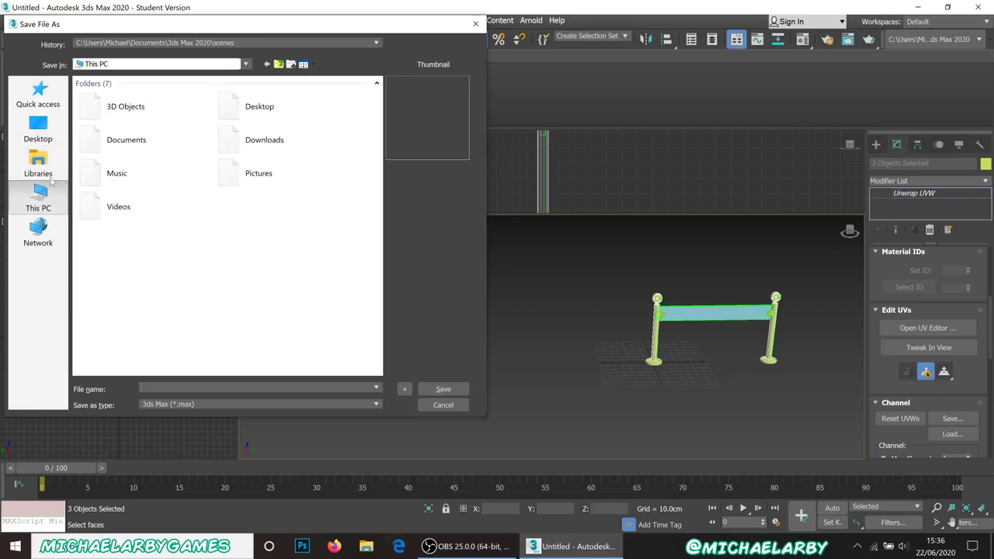
double_click(252, 252)
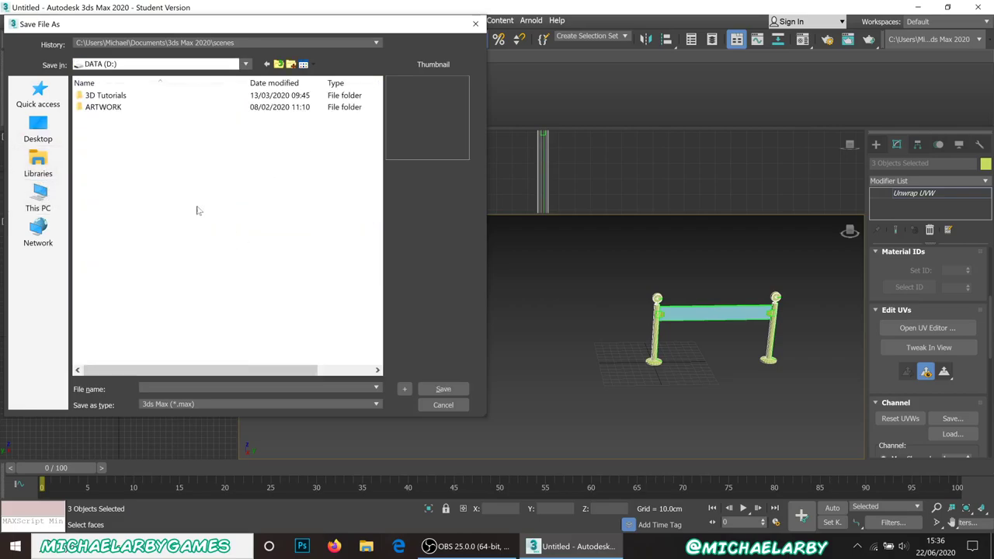
double_click(103, 122)
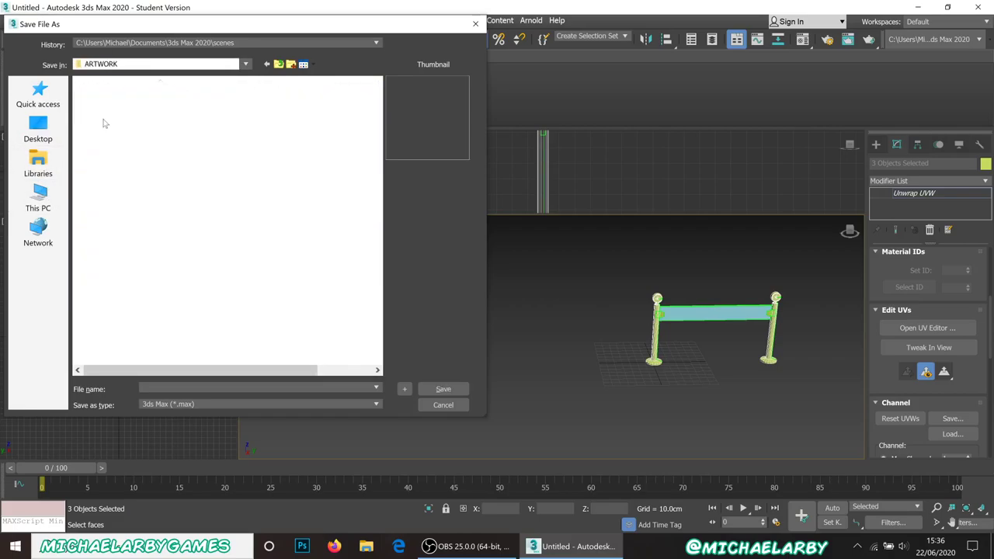
double_click(110, 156)
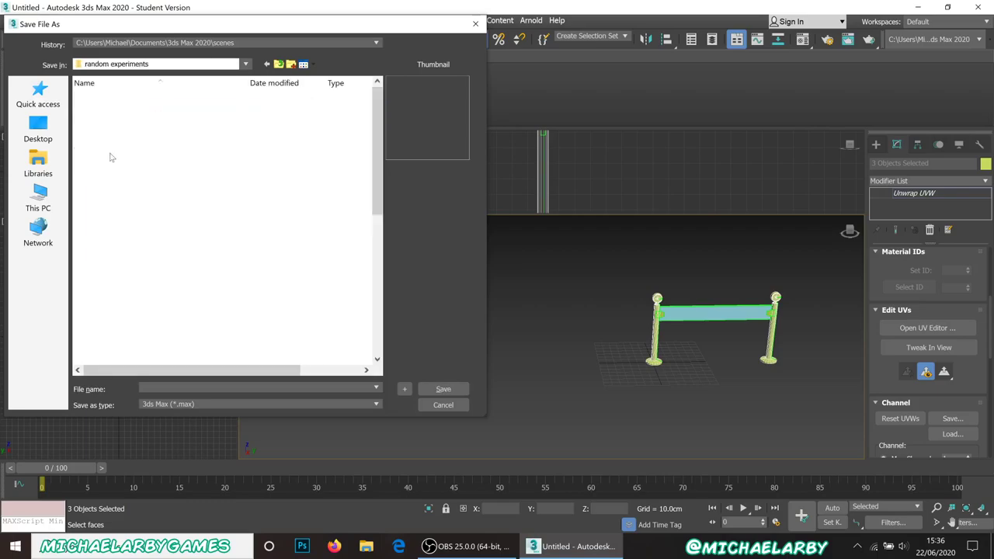
scroll(185, 223, "down", 7)
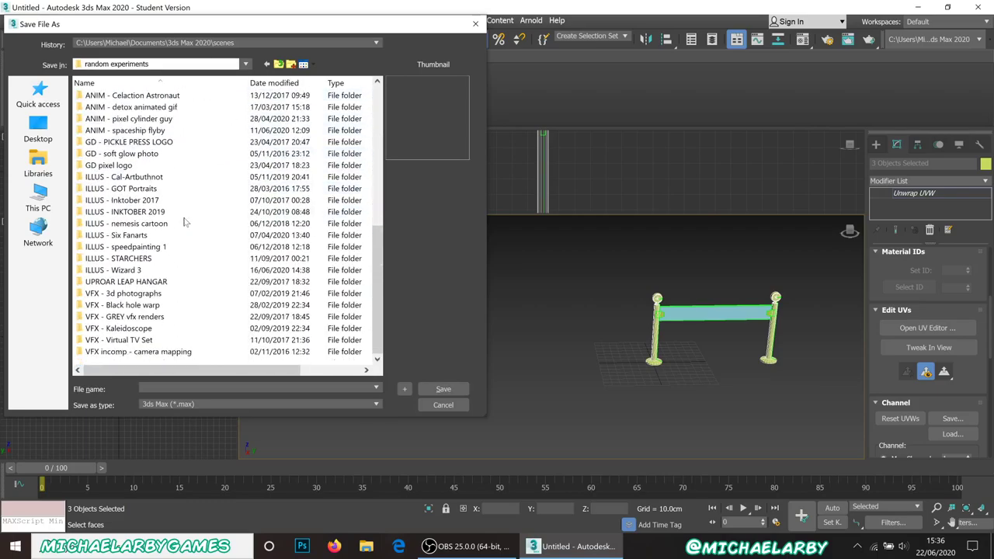
scroll(184, 223, "up", 5)
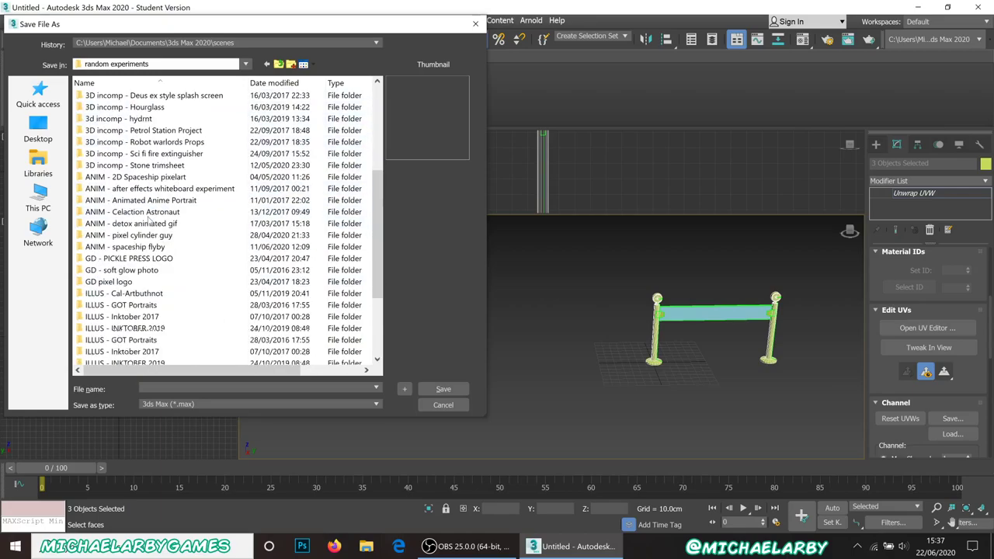
scroll(149, 220, "down", 3)
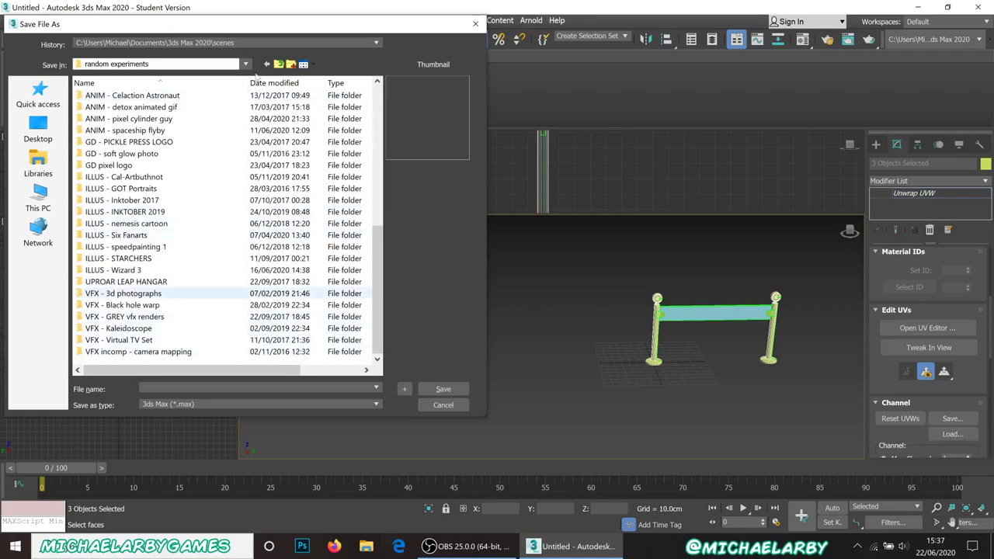
Create a new folder named '3d - crash barrier' there and open it.
left_click(291, 65)
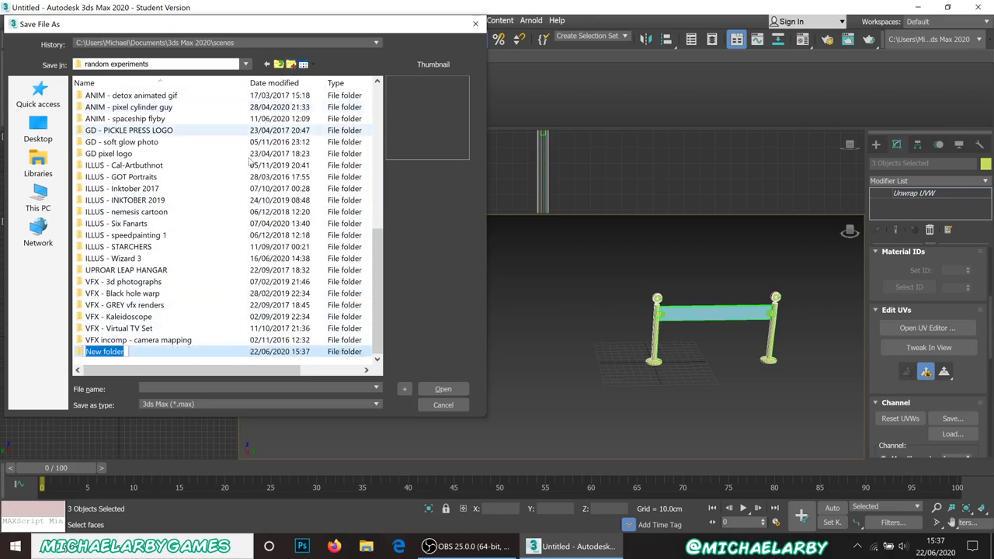
type("3d")
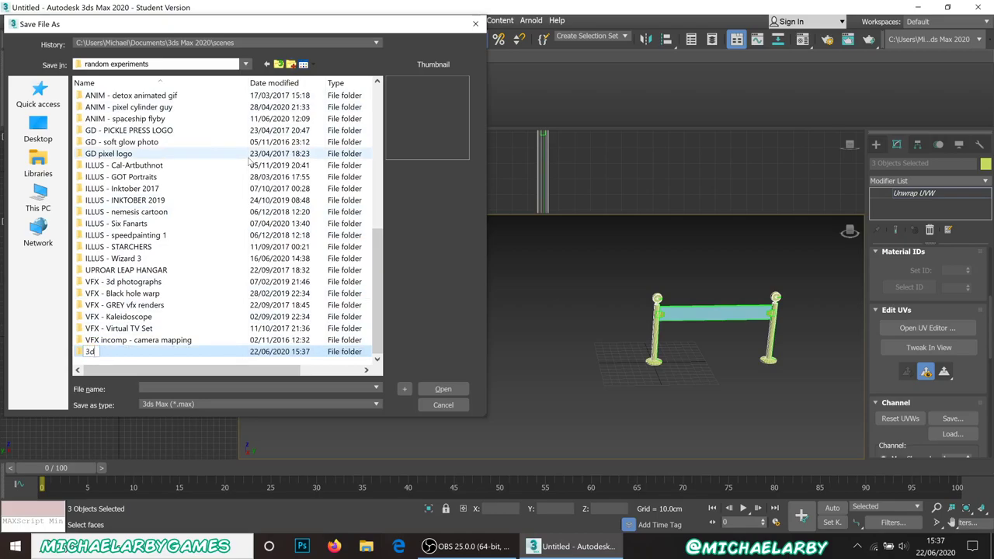
type(" - crash barrier")
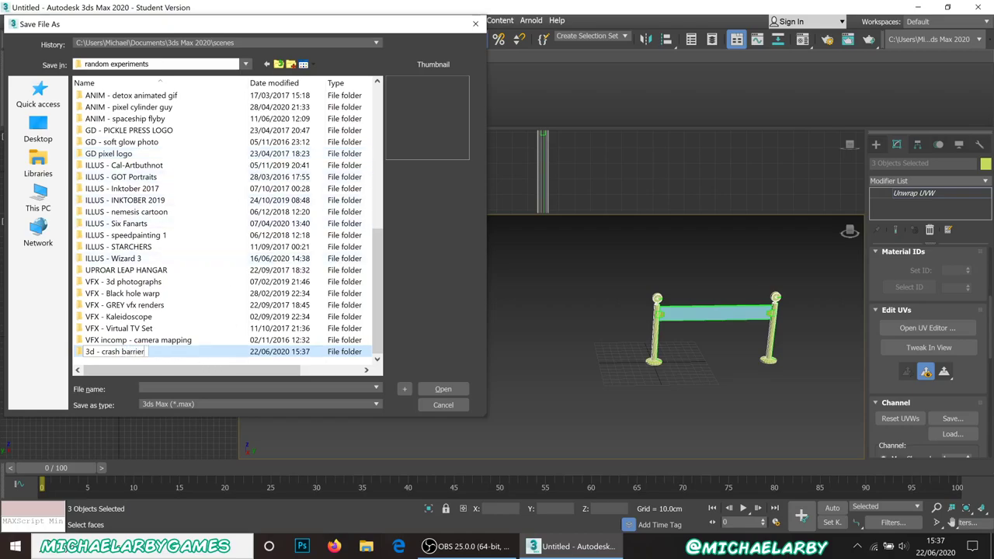
double_click(133, 352)
key("Return")
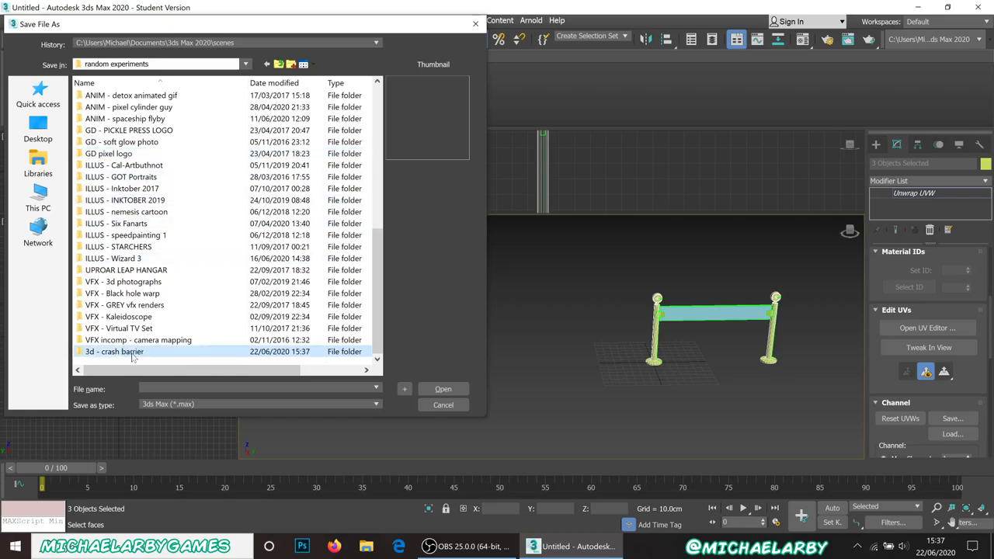
double_click(117, 351)
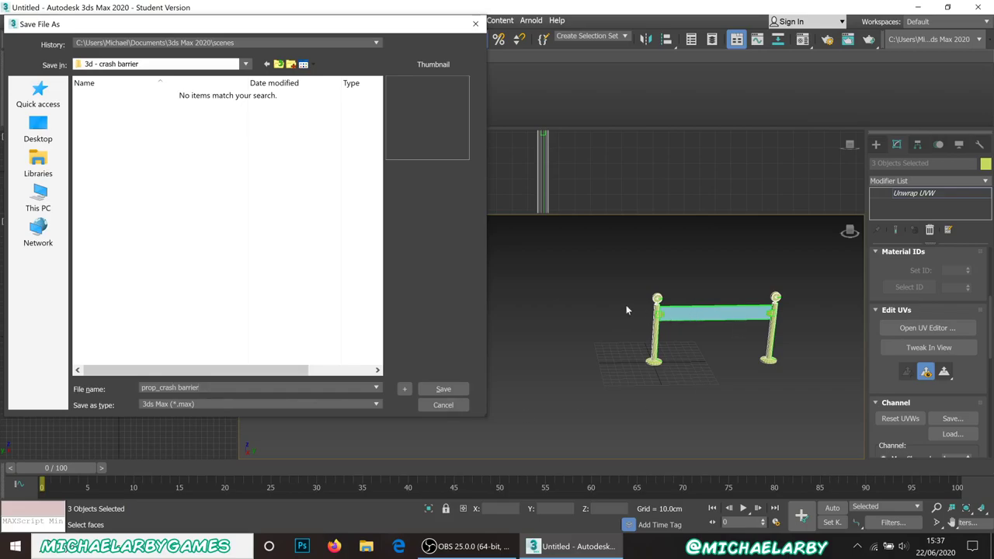
Save the scene as prop_crash barrier.max into the 3d - crash barrier folder.
left_click(444, 390)
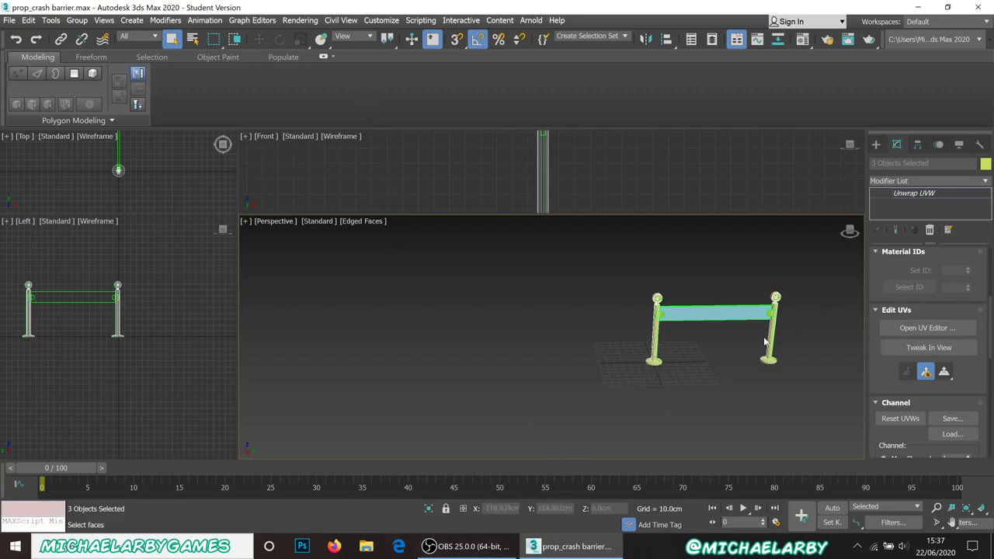
left_click(470, 546)
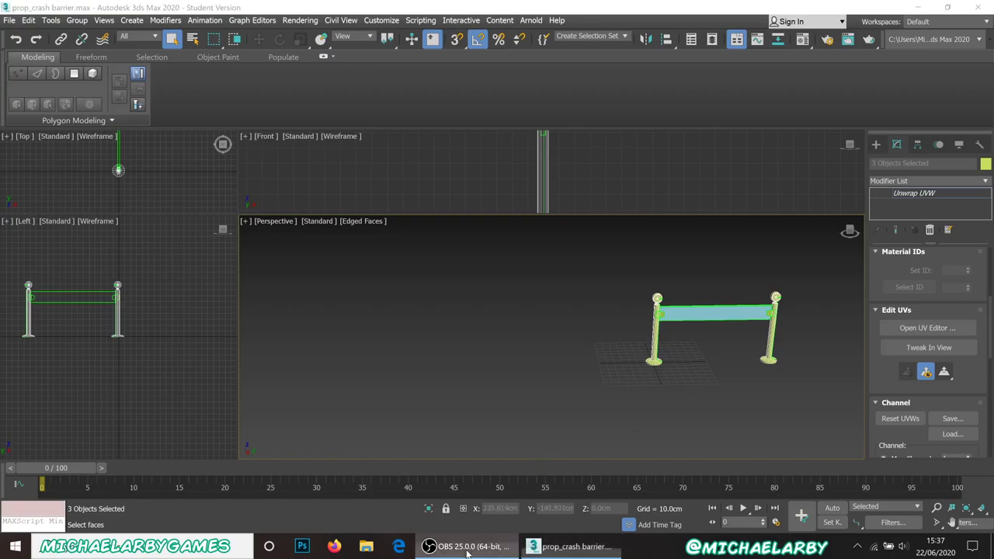